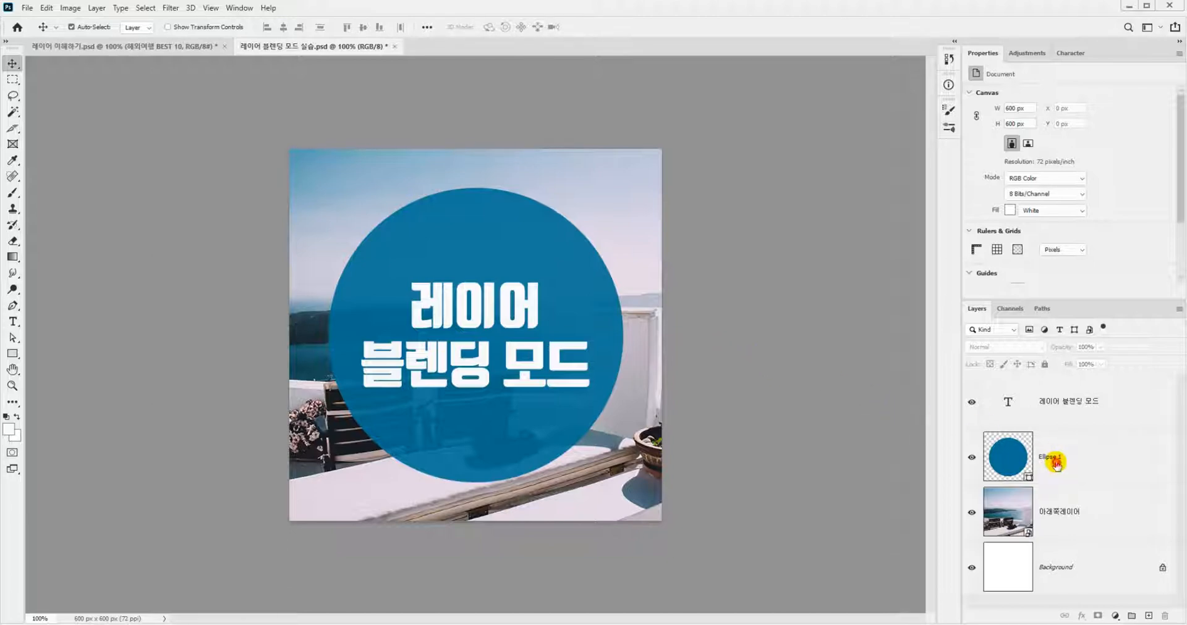
Inspect the layer stack by toggling the Ellipse 1 circle's visibility and selecting the circle, photo and text layers.
{"action": "left_click", "coordinate": [987, 440]}
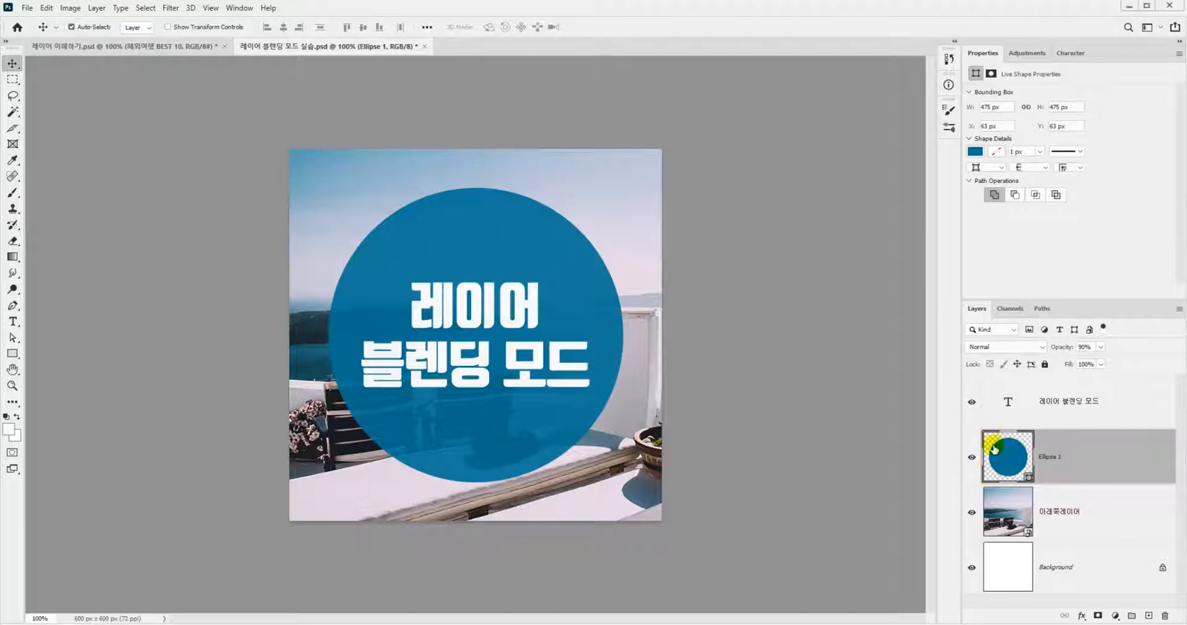
{"action": "left_click", "coordinate": [972, 458]}
{"action": "left_click", "coordinate": [972, 458]}
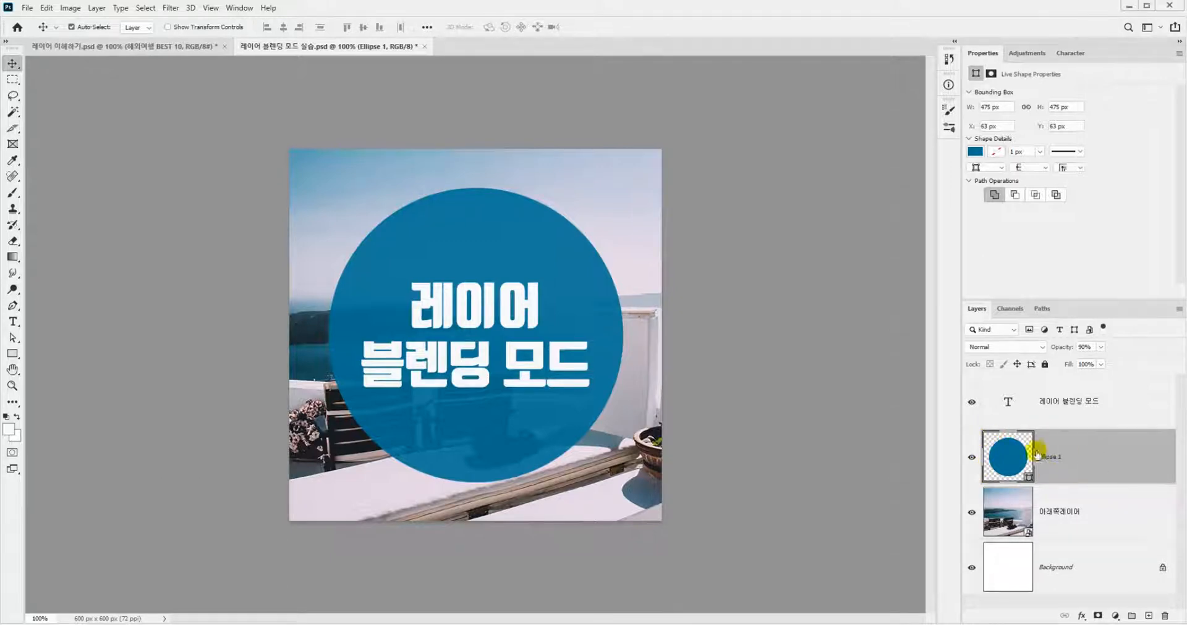
{"action": "left_click", "coordinate": [1074, 514]}
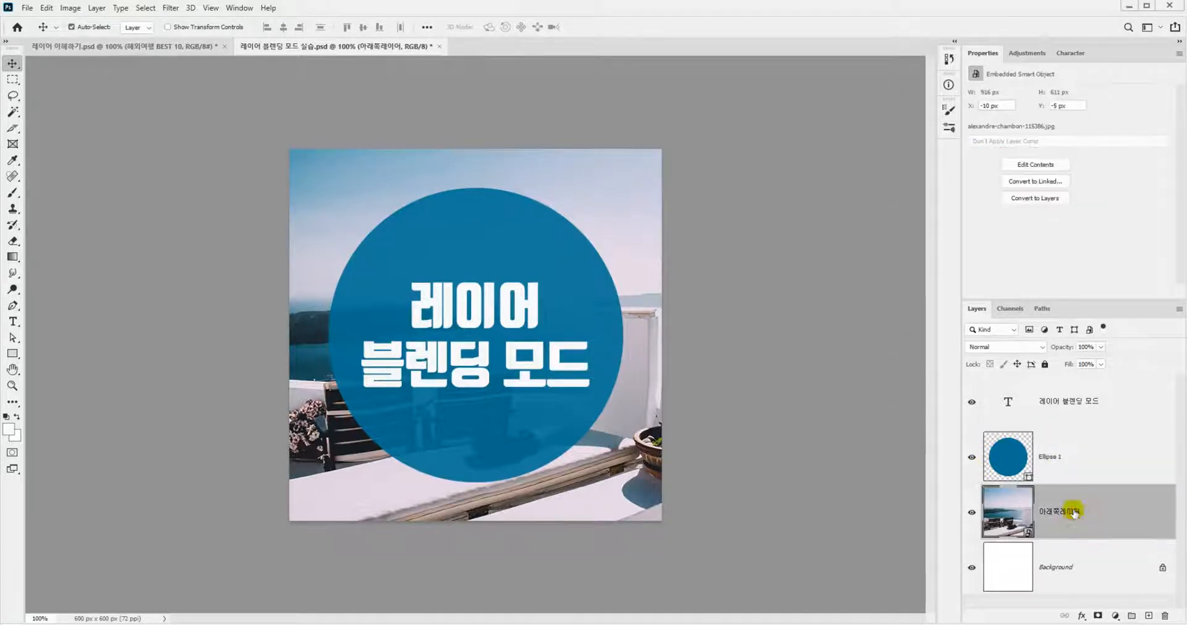
{"action": "left_click", "coordinate": [1063, 456]}
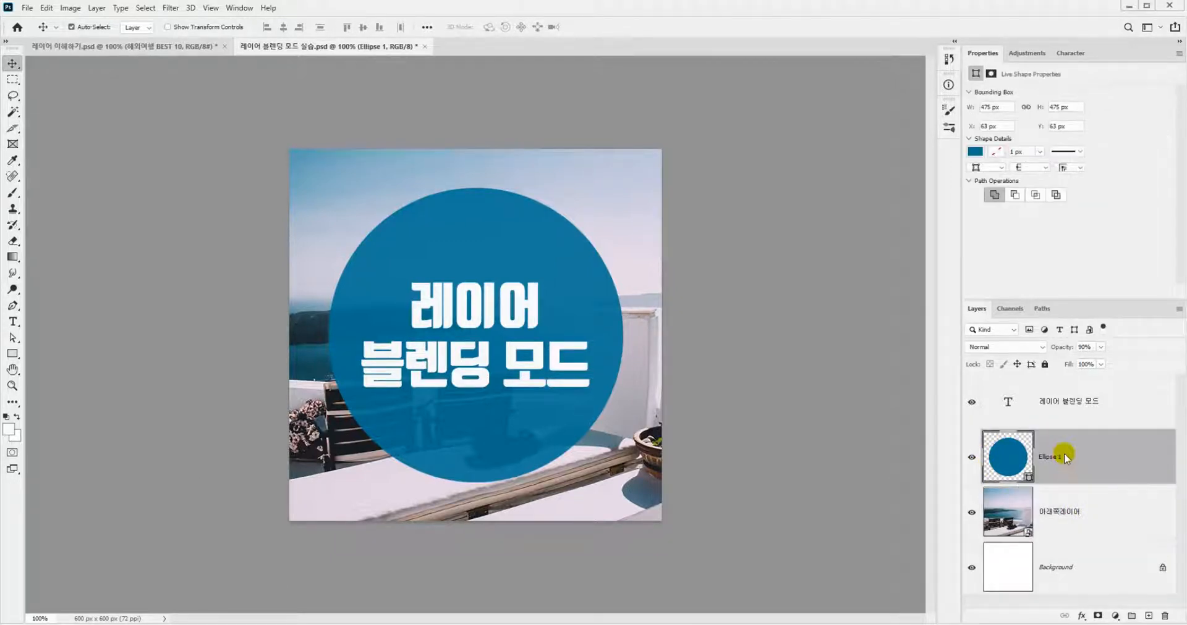
{"action": "left_click", "coordinate": [996, 394]}
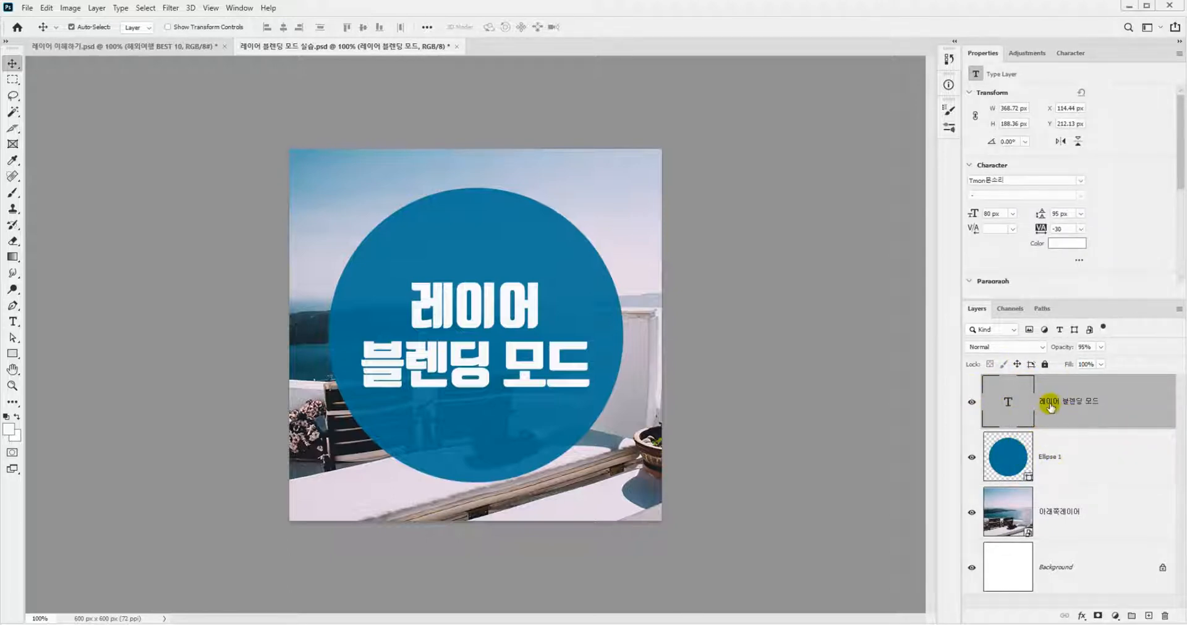
Preview blend modes such as Color Burn and Lighter Color on the Ellipse 1 layer, leaving it at Normal.
{"action": "left_click", "coordinate": [1059, 464]}
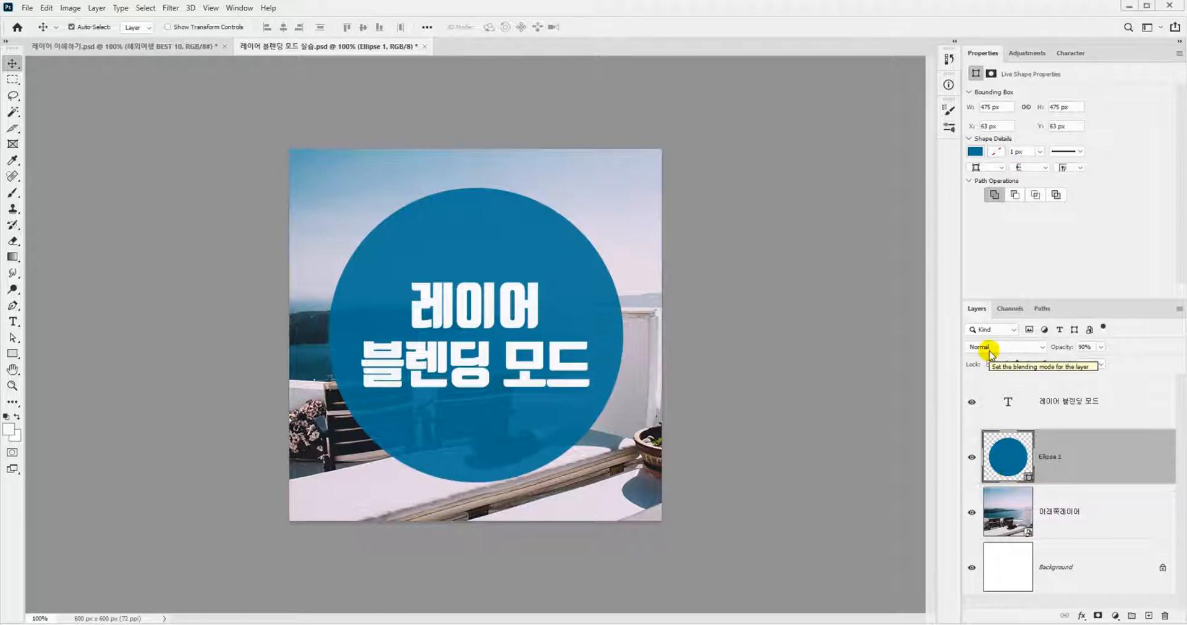
{"action": "left_click", "coordinate": [990, 348]}
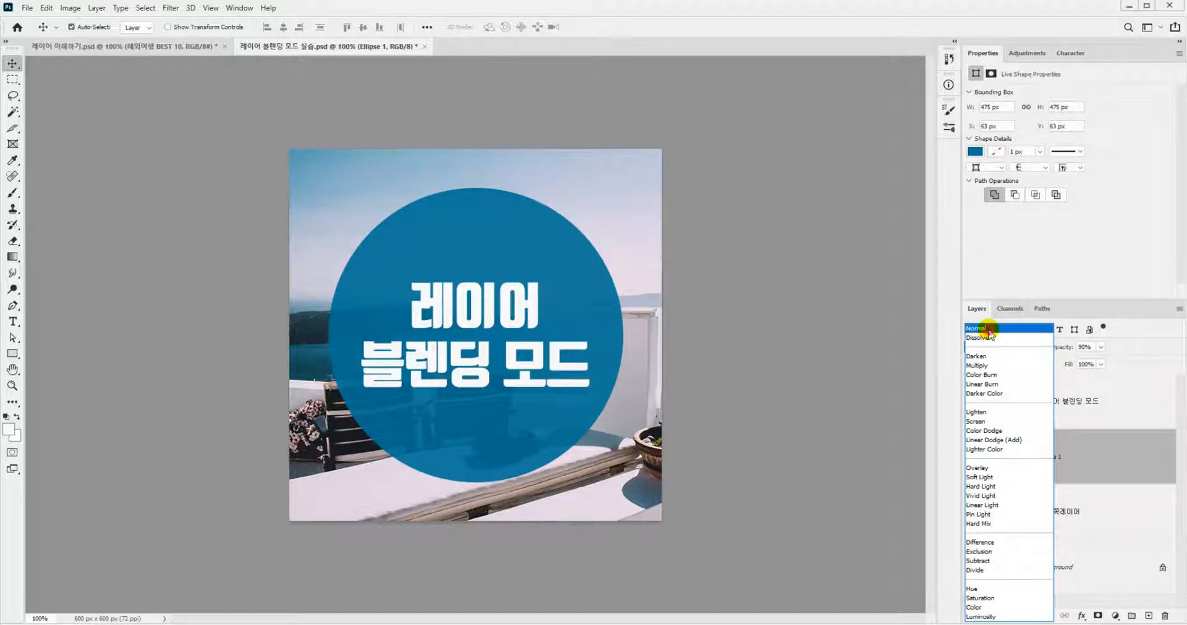
{"action": "left_click", "coordinate": [988, 332]}
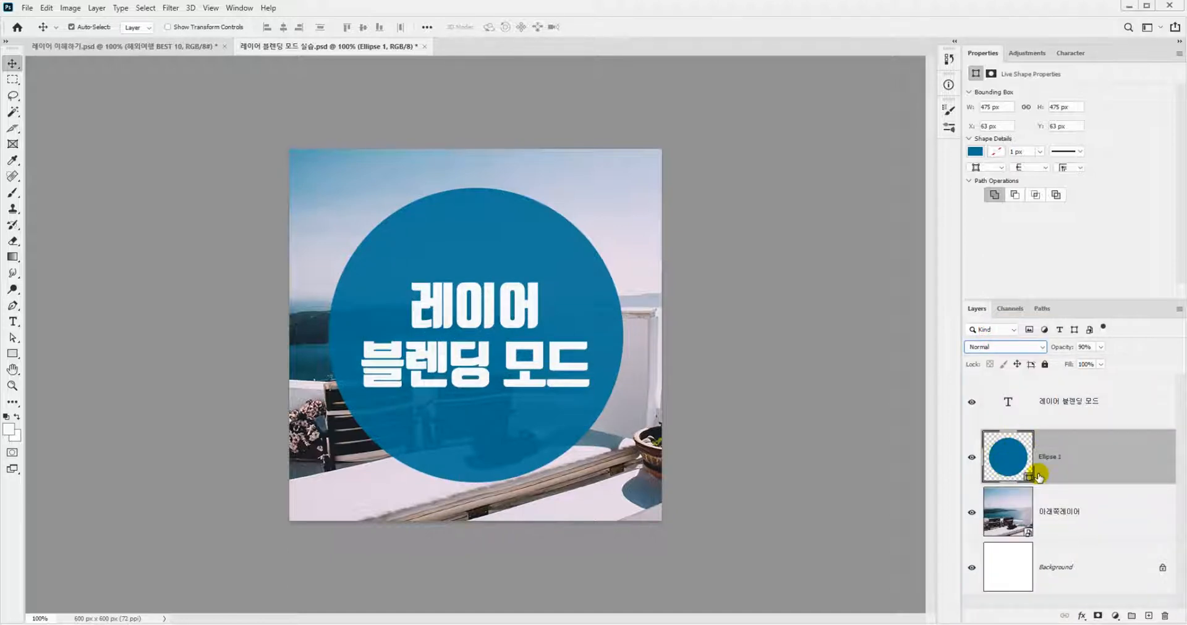
{"action": "left_click", "coordinate": [1015, 348]}
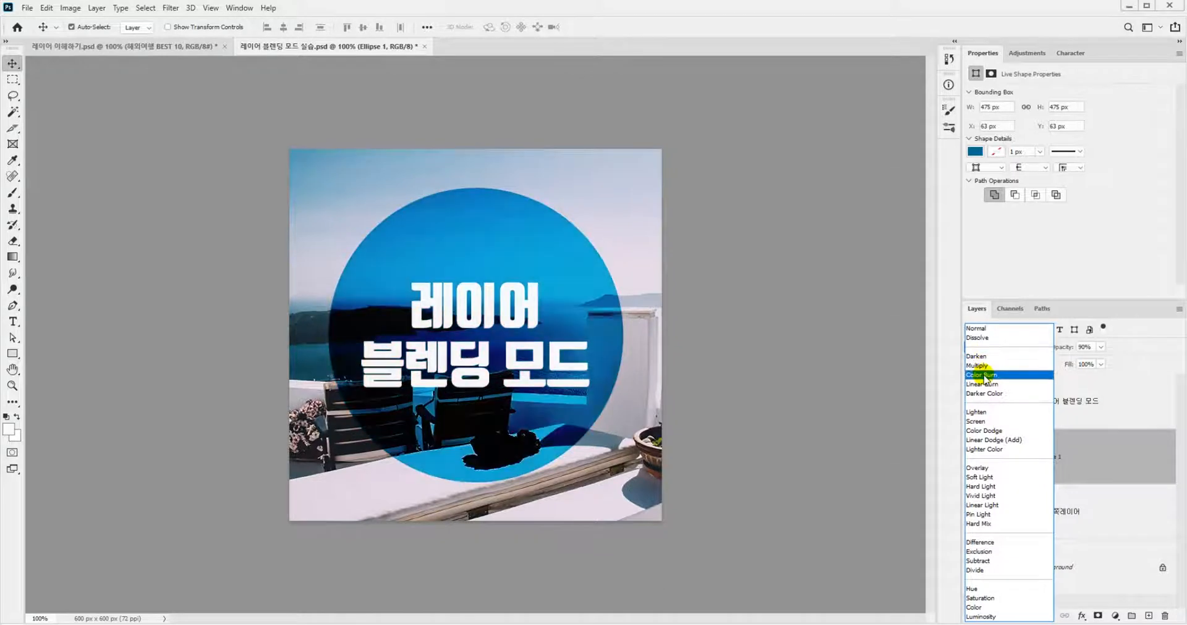
{"action": "left_click", "coordinate": [1122, 465]}
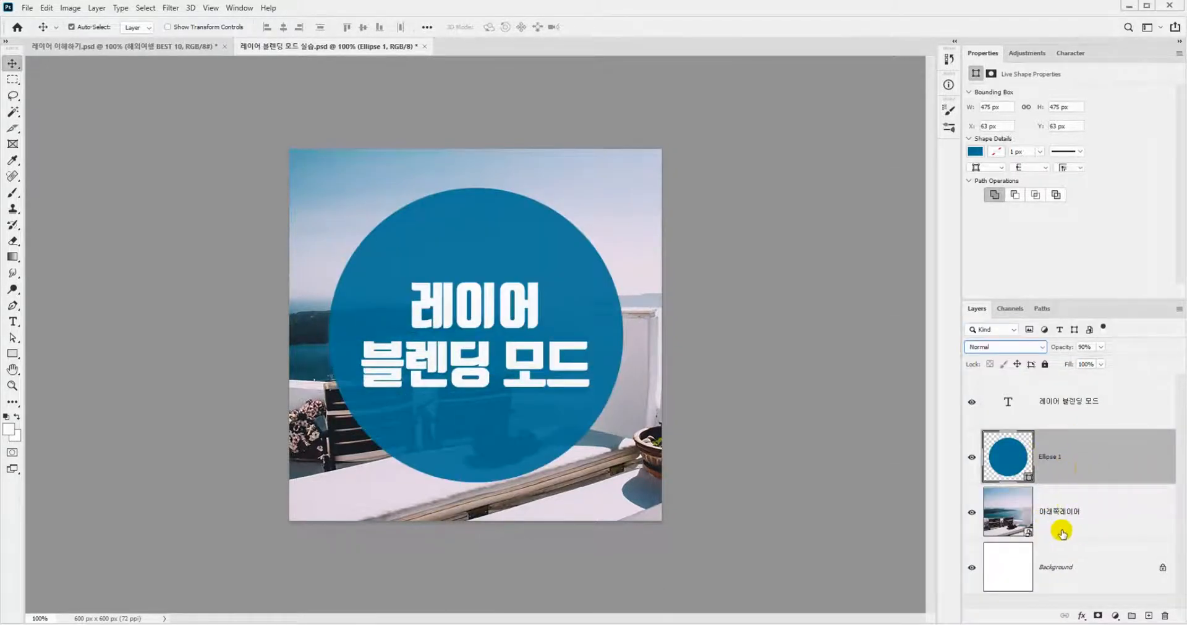
{"action": "left_click", "coordinate": [1006, 347]}
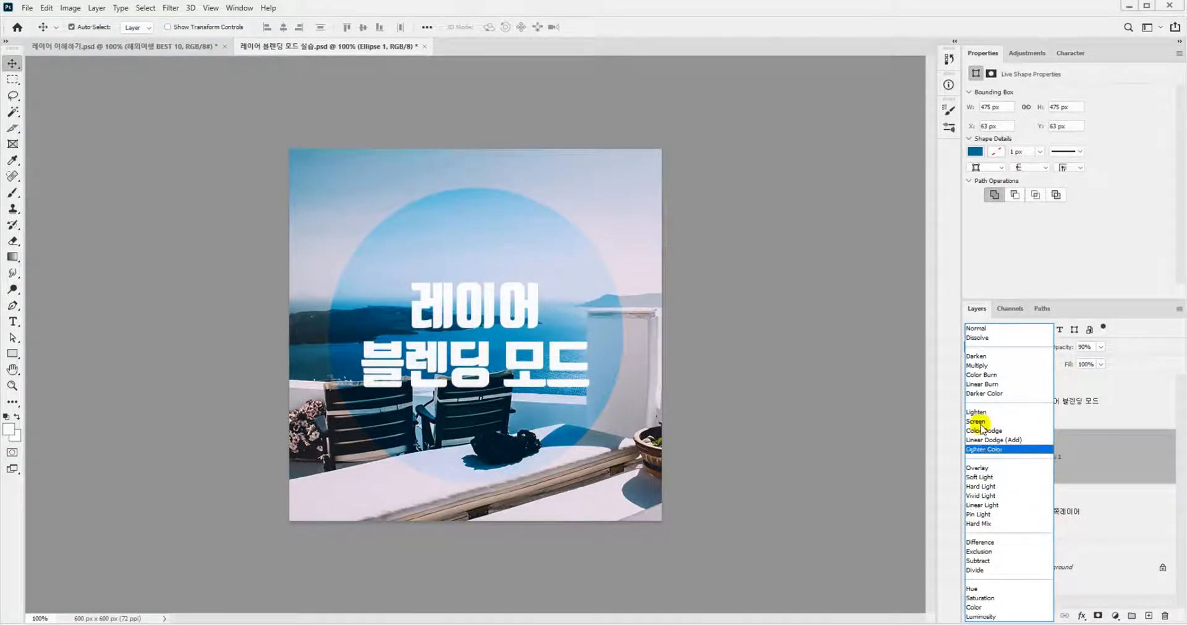
{"action": "left_click", "coordinate": [1014, 329]}
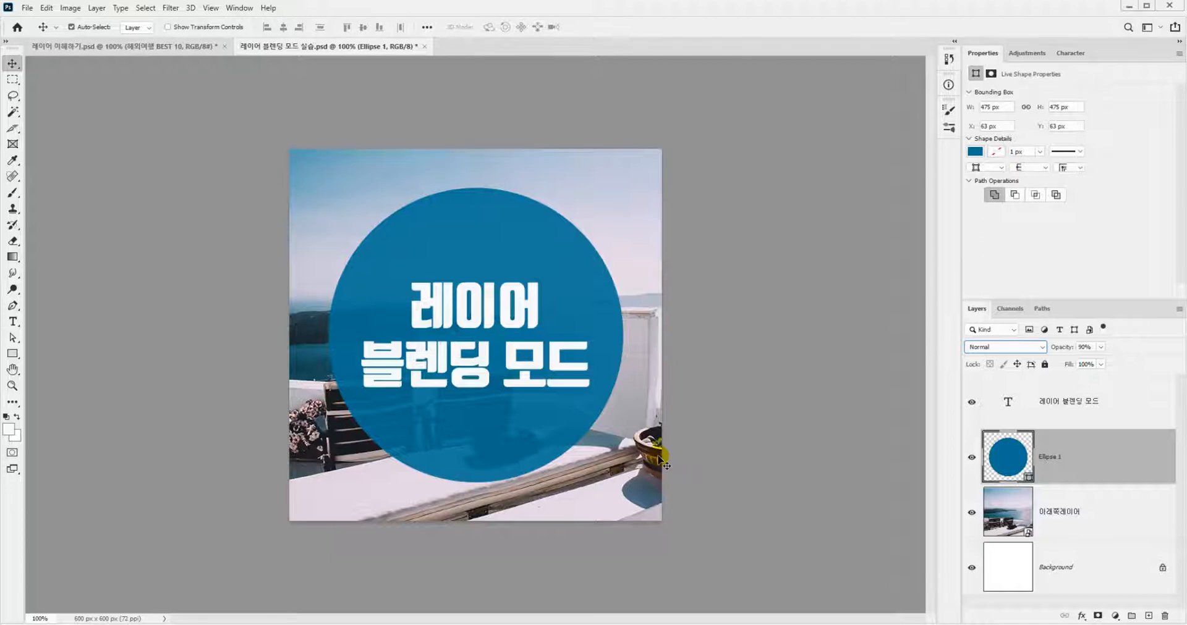
Set the Ellipse 1 layer's blend mode to Multiply and its opacity to 90%.
{"action": "left_click", "coordinate": [1002, 347]}
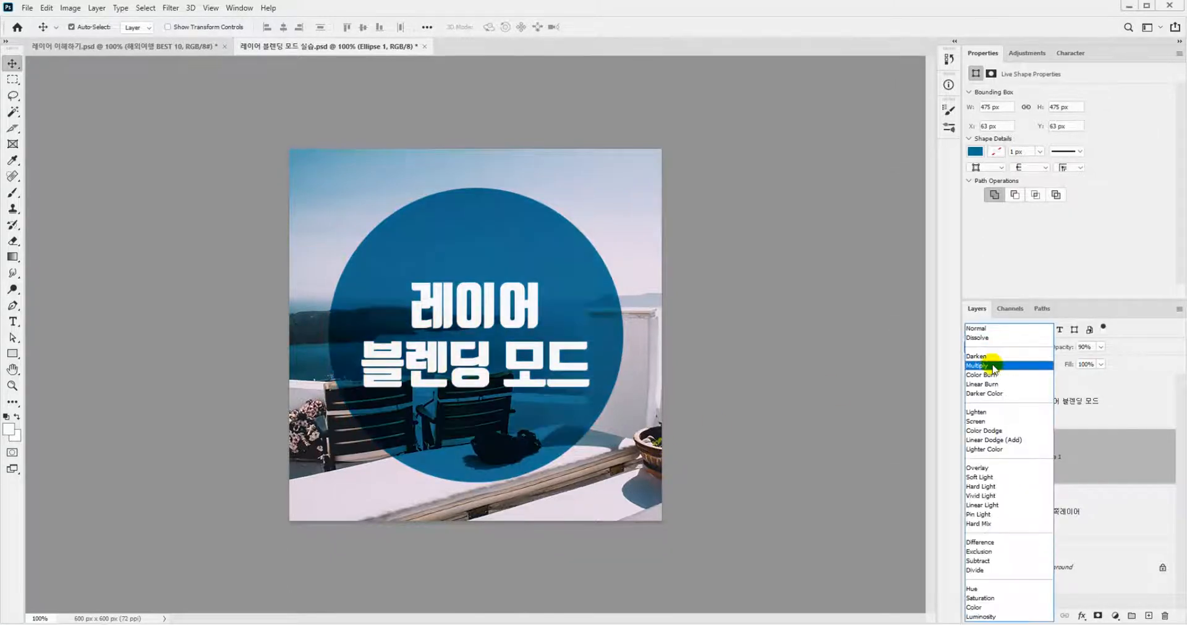
{"action": "left_click", "coordinate": [992, 366]}
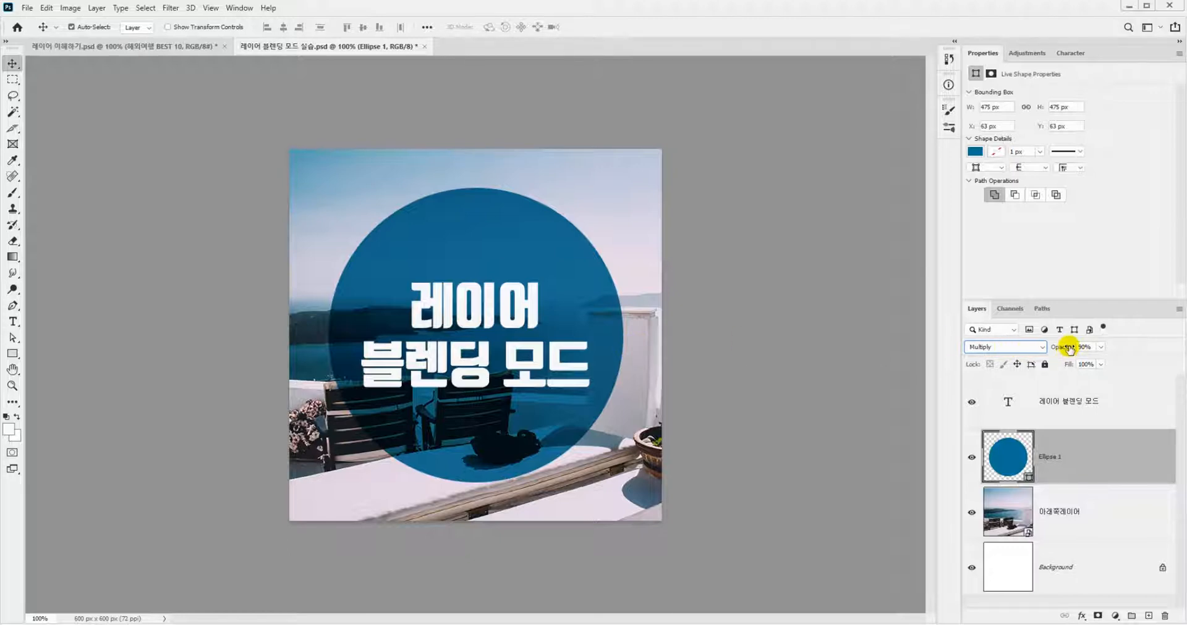
{"action": "mouse_move", "coordinate": [1063, 345]}
{"action": "left_mouse_down"}
{"action": "mouse_move", "coordinate": [1044, 348]}
{"action": "mouse_move", "coordinate": [1080, 346]}
{"action": "left_mouse_up"}
{"action": "type", "text": "90"}
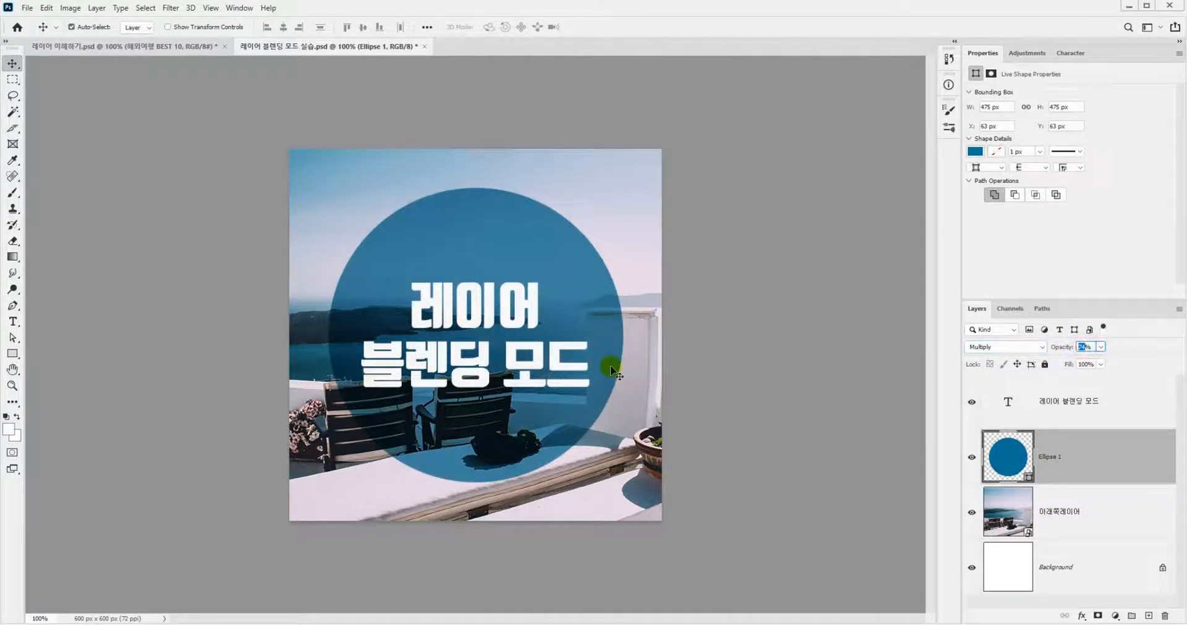
{"action": "key", "text": "Return"}
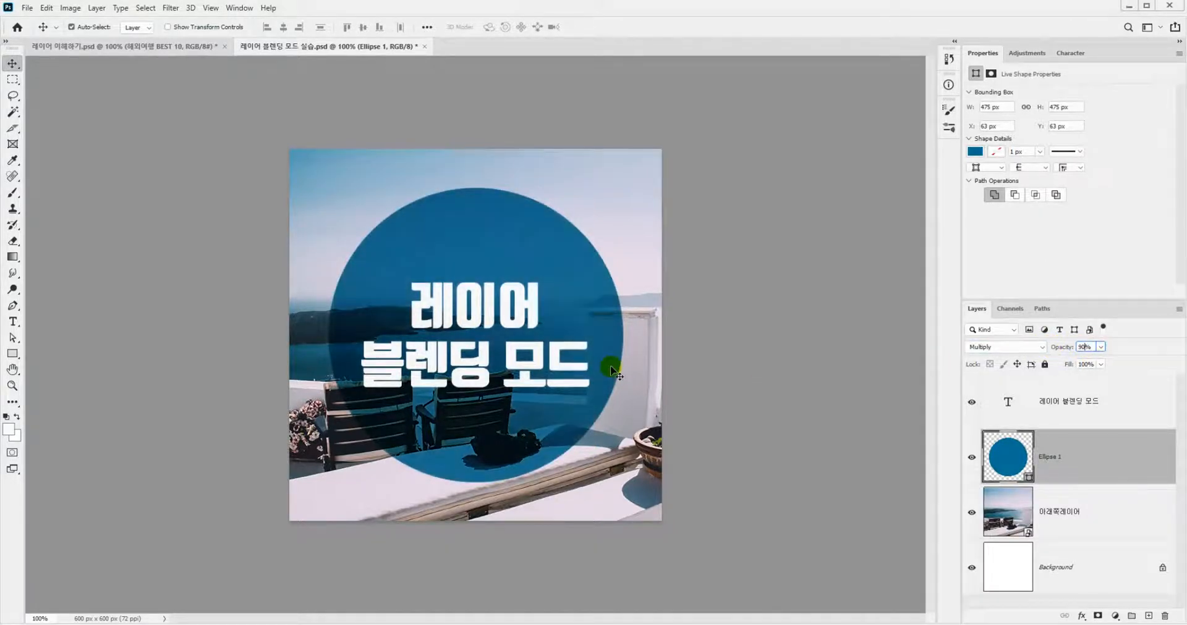
{"action": "left_click", "coordinate": [1026, 347]}
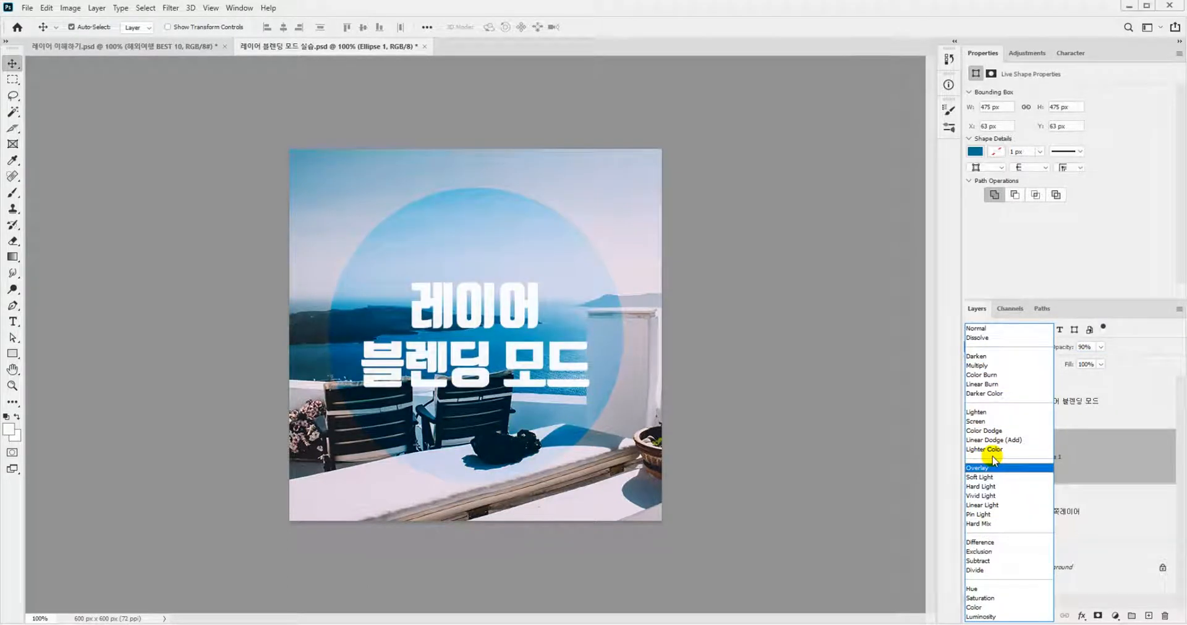
{"action": "left_click", "coordinate": [1081, 442]}
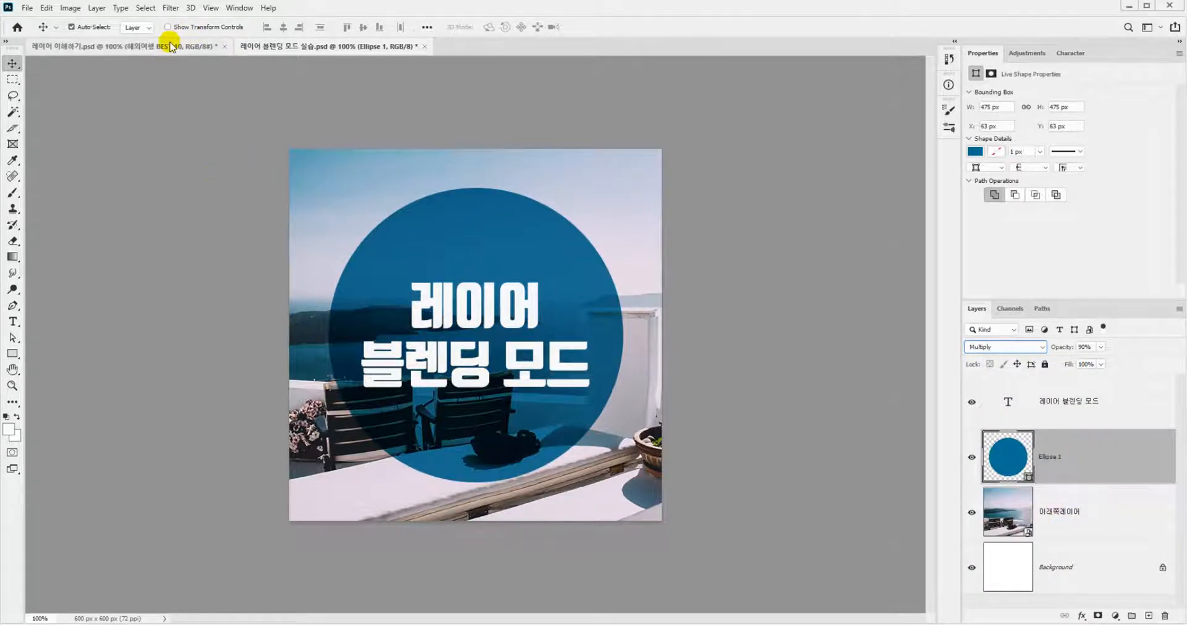
In the 레이어 이해하기.psd document, add a Stroke layer style to the 해외여행 BEST 10 text layer.
{"action": "left_click", "coordinate": [169, 47]}
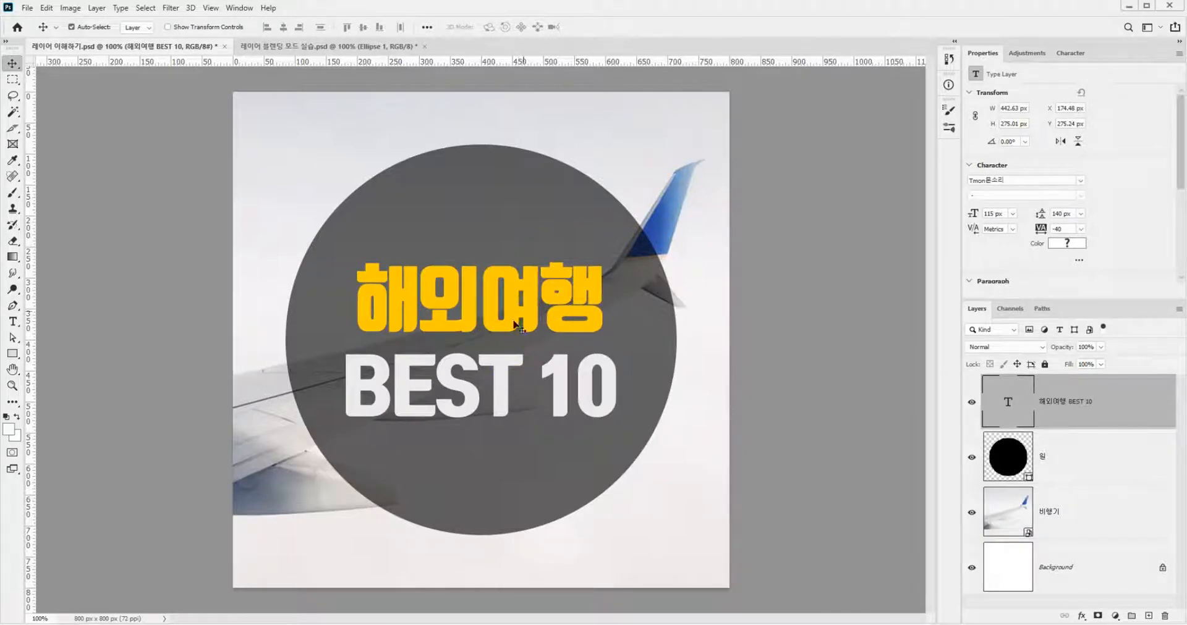
{"action": "left_click", "coordinate": [1092, 385]}
{"action": "left_click", "coordinate": [1081, 616]}
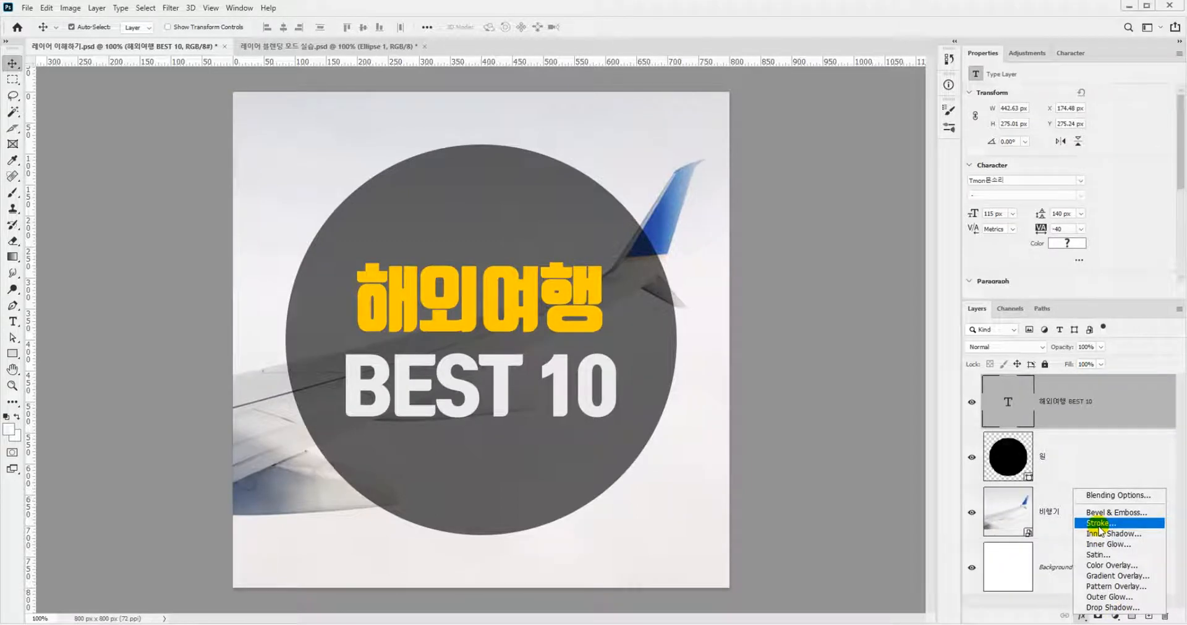
{"action": "left_click", "coordinate": [1134, 399]}
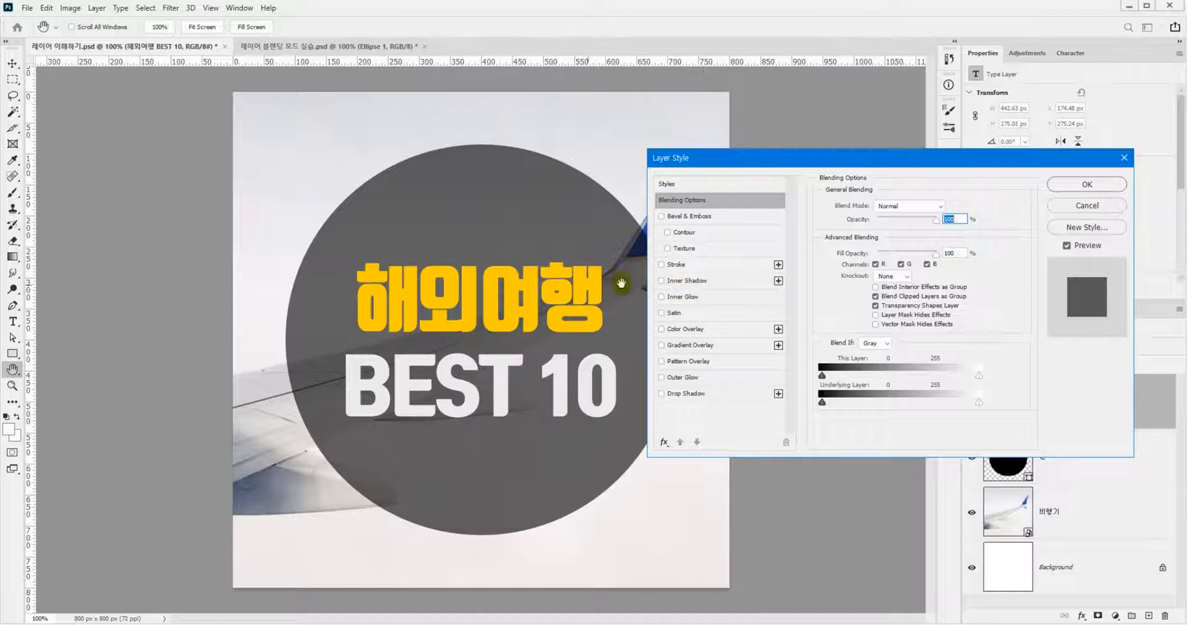
{"action": "left_click", "coordinate": [677, 267]}
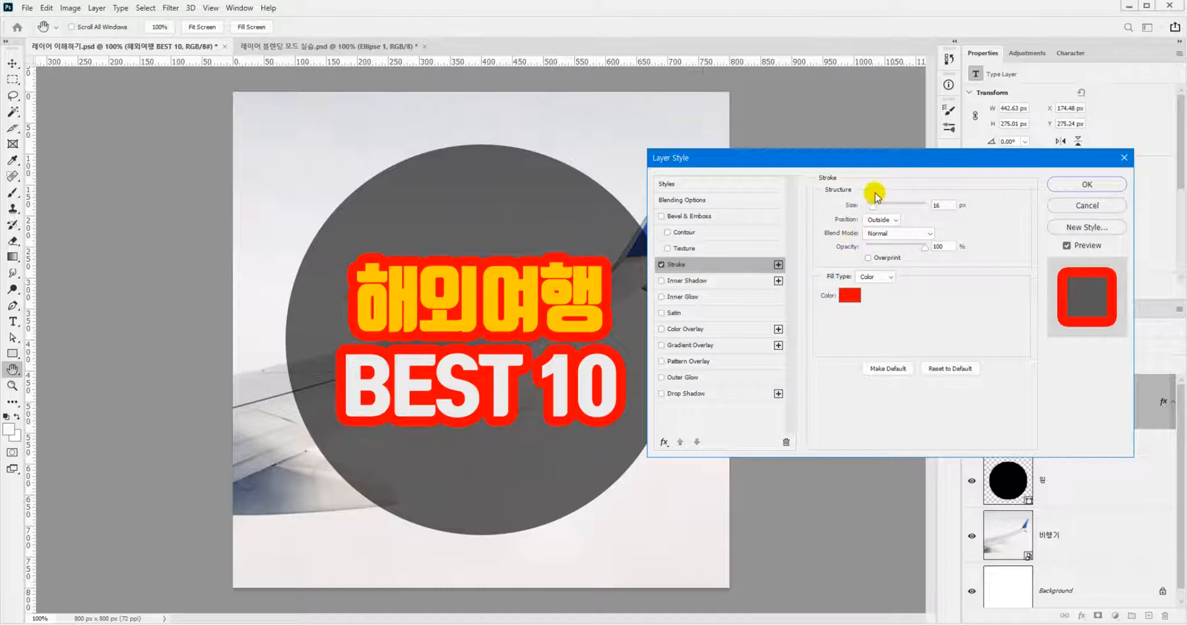
Try different stroke sizes on the text, thinning it to 1 px and widening it to 18 px.
{"action": "left_click_drag", "start_coordinate": [871, 209], "coordinate": [865, 210]}
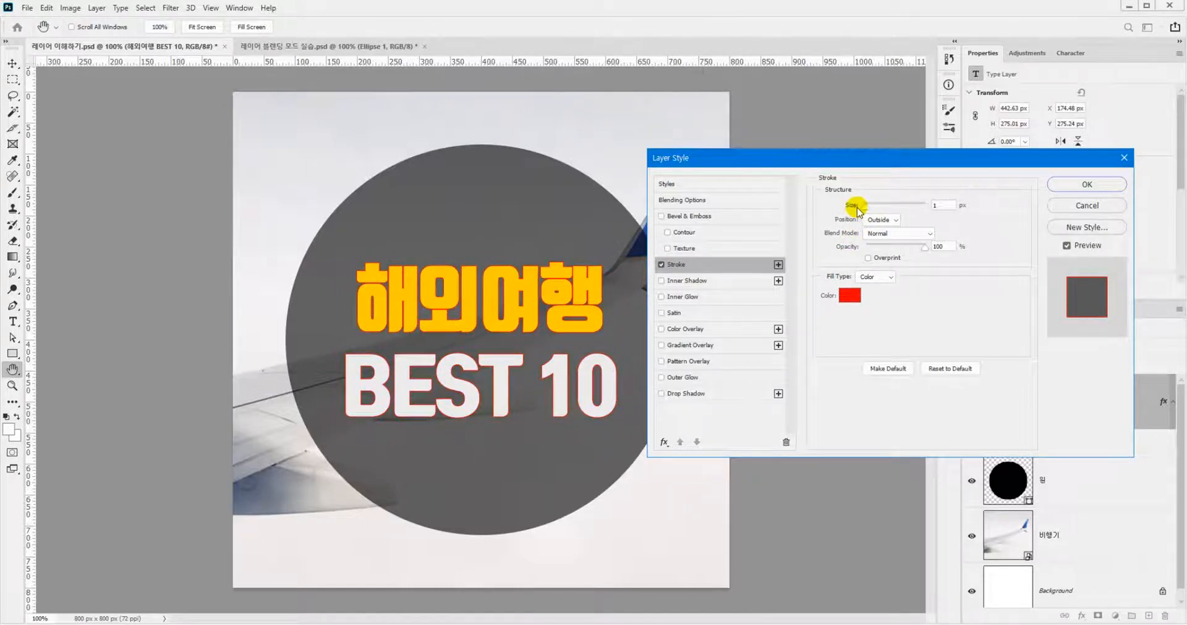
{"action": "left_click", "coordinate": [853, 207]}
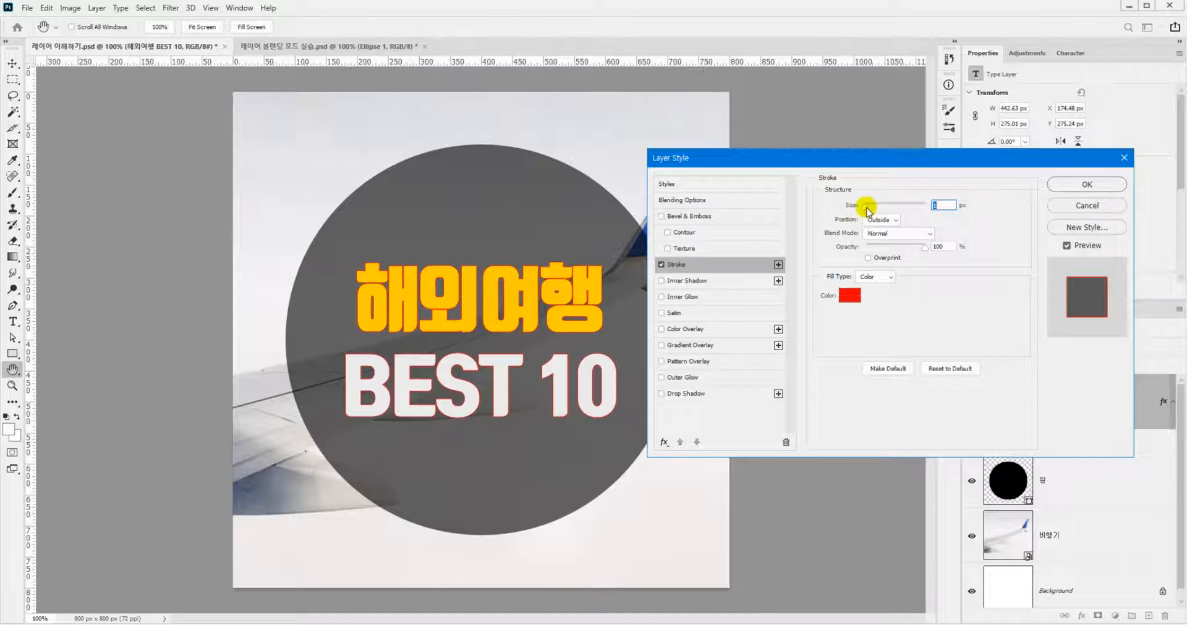
{"action": "left_click_drag", "start_coordinate": [868, 210], "coordinate": [875, 210]}
{"action": "left_click_drag", "start_coordinate": [880, 211], "coordinate": [873, 212]}
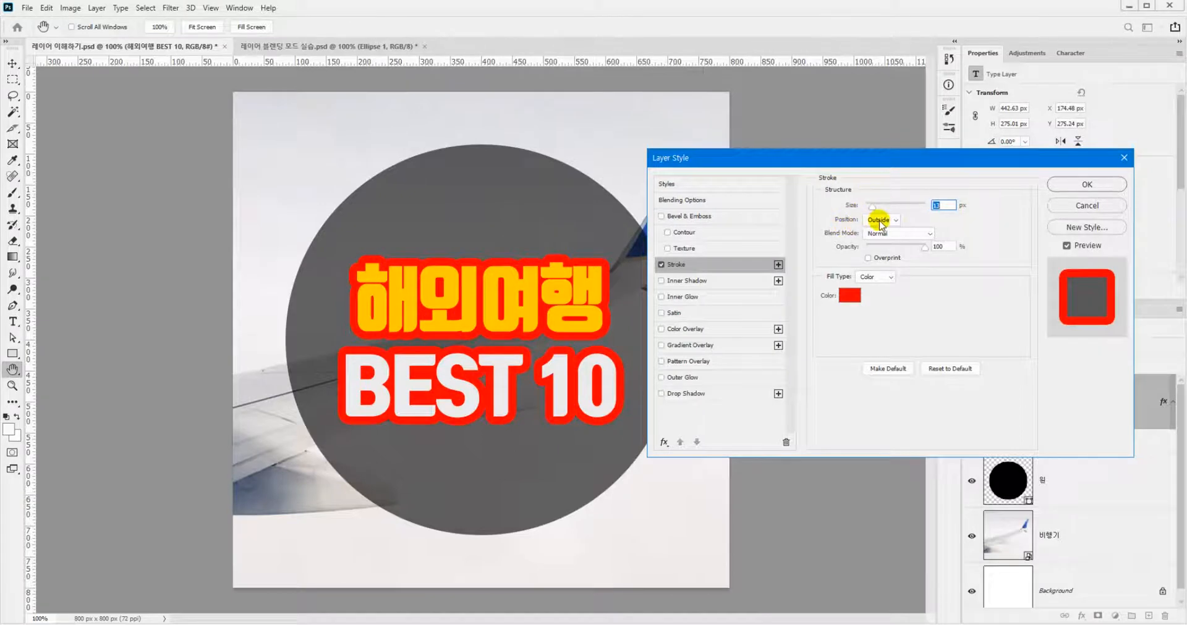
{"action": "left_click_drag", "start_coordinate": [874, 211], "coordinate": [877, 210]}
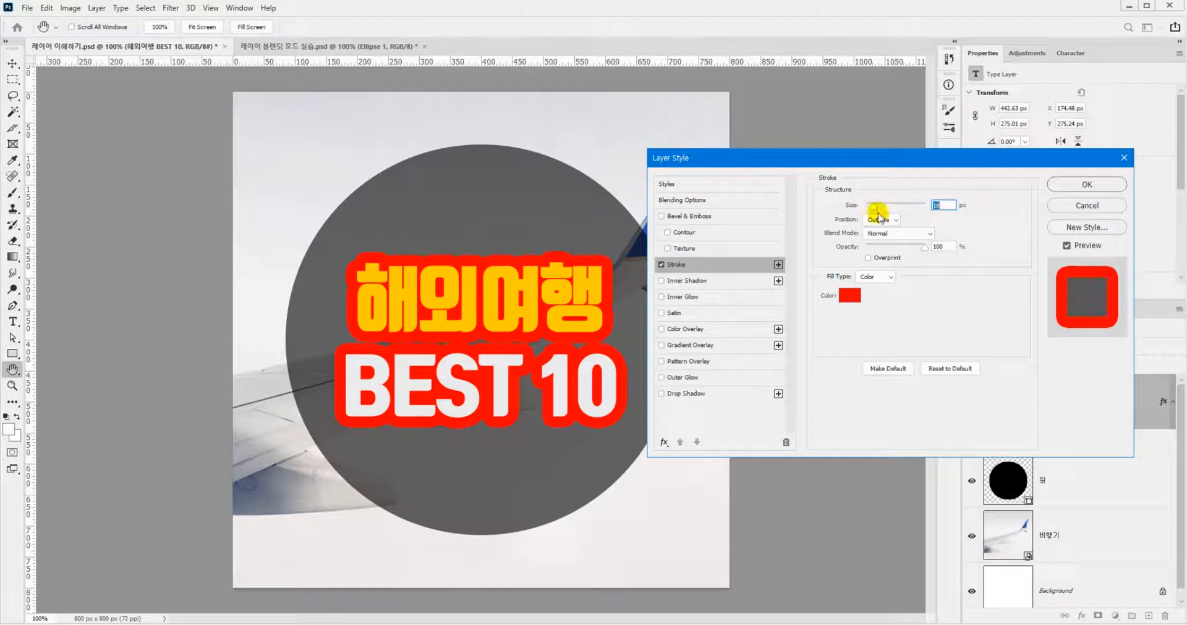
Set the stroke's position to Inside and reduce its size to 4 px.
{"action": "left_click", "coordinate": [879, 220]}
{"action": "left_click", "coordinate": [882, 240]}
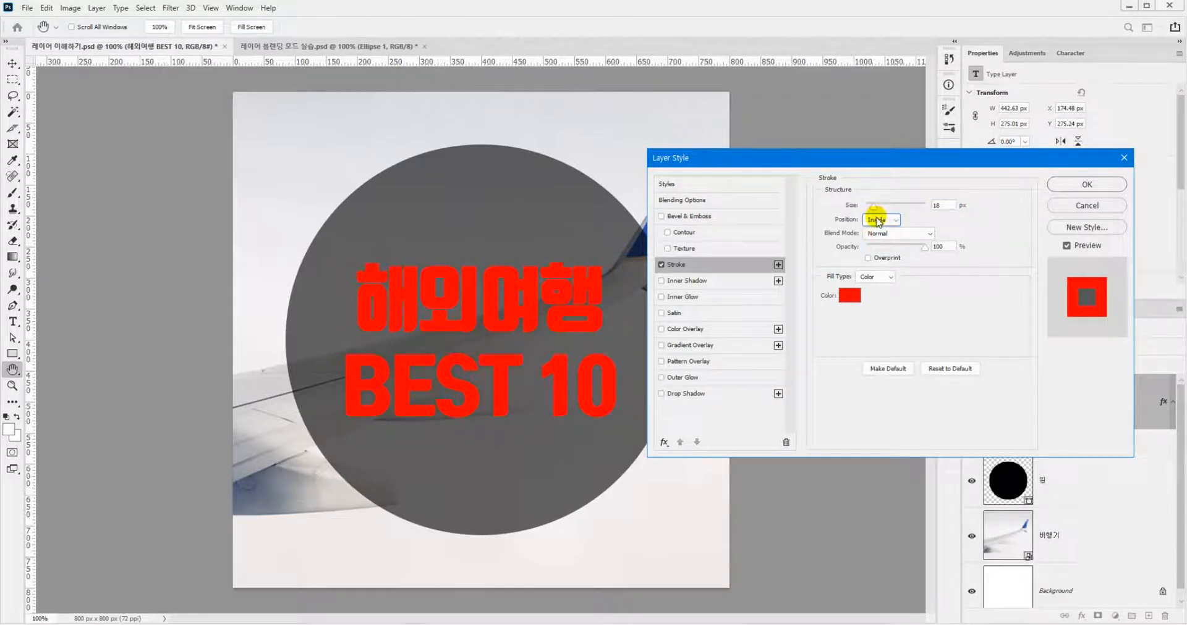
{"action": "left_click_drag", "start_coordinate": [873, 212], "coordinate": [869, 212]}
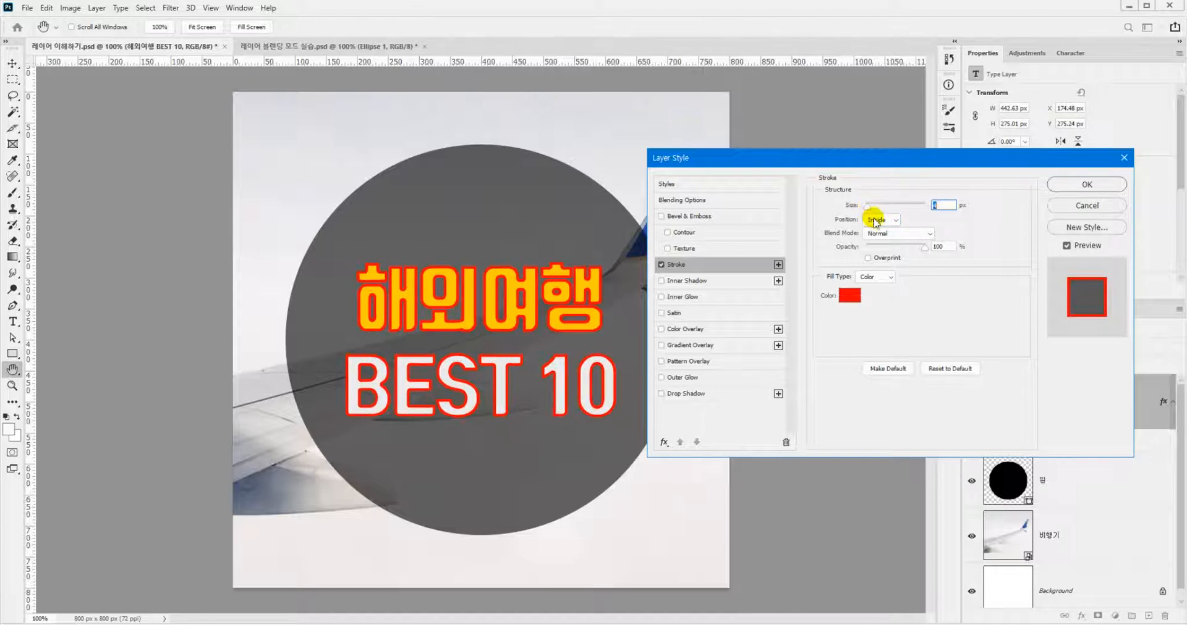
Set the stroke's position to Center and its size to 5 px.
{"action": "left_click", "coordinate": [875, 220]}
{"action": "left_click", "coordinate": [874, 249]}
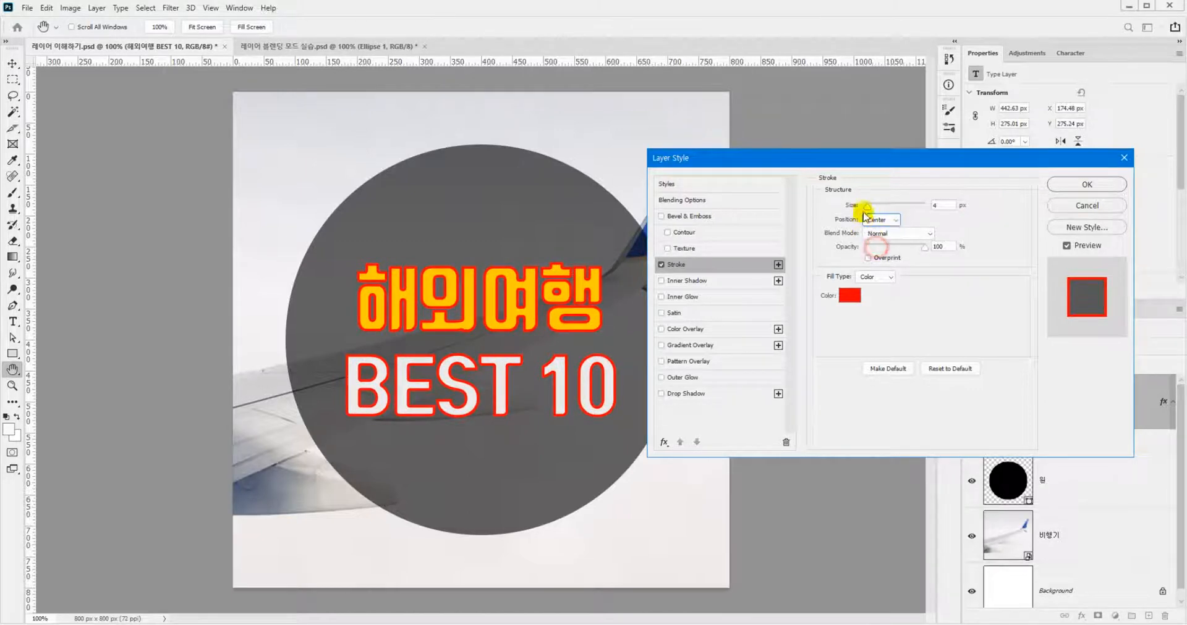
{"action": "mouse_move", "coordinate": [867, 206]}
{"action": "left_mouse_down"}
{"action": "mouse_move", "coordinate": [882, 207]}
{"action": "mouse_move", "coordinate": [868, 206]}
{"action": "left_mouse_up"}
Set the stroke's position to Outside and its size to 6 px.
{"action": "left_click", "coordinate": [875, 221]}
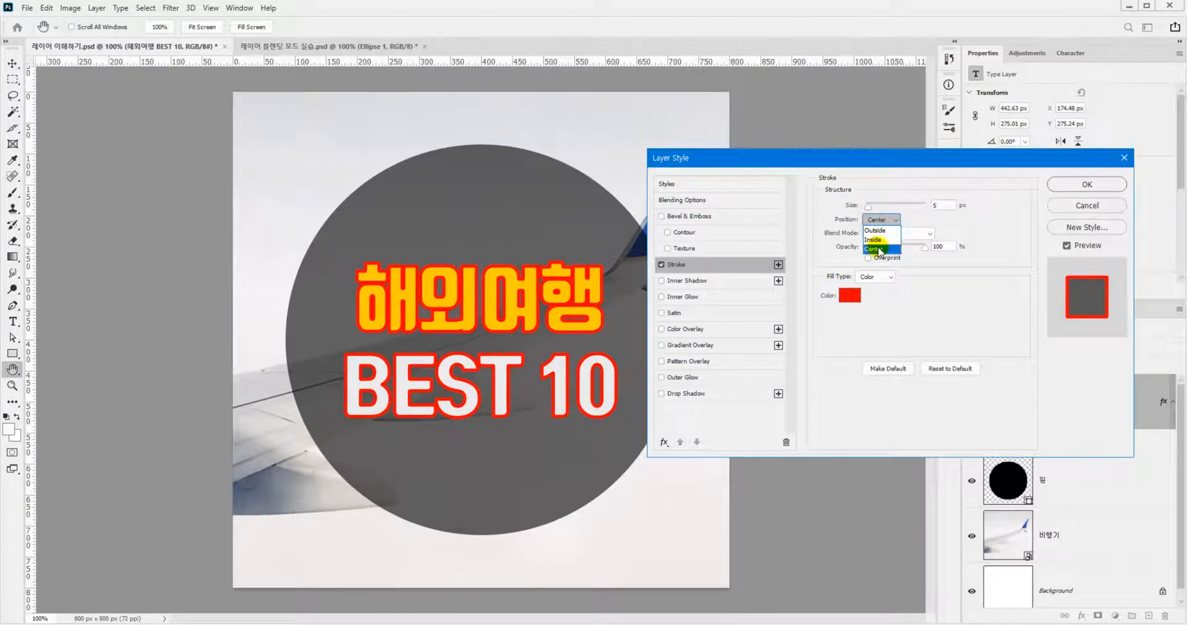
{"action": "left_click", "coordinate": [873, 230]}
{"action": "left_click_drag", "start_coordinate": [868, 208], "coordinate": [870, 210]}
{"action": "left_click", "coordinate": [871, 210]}
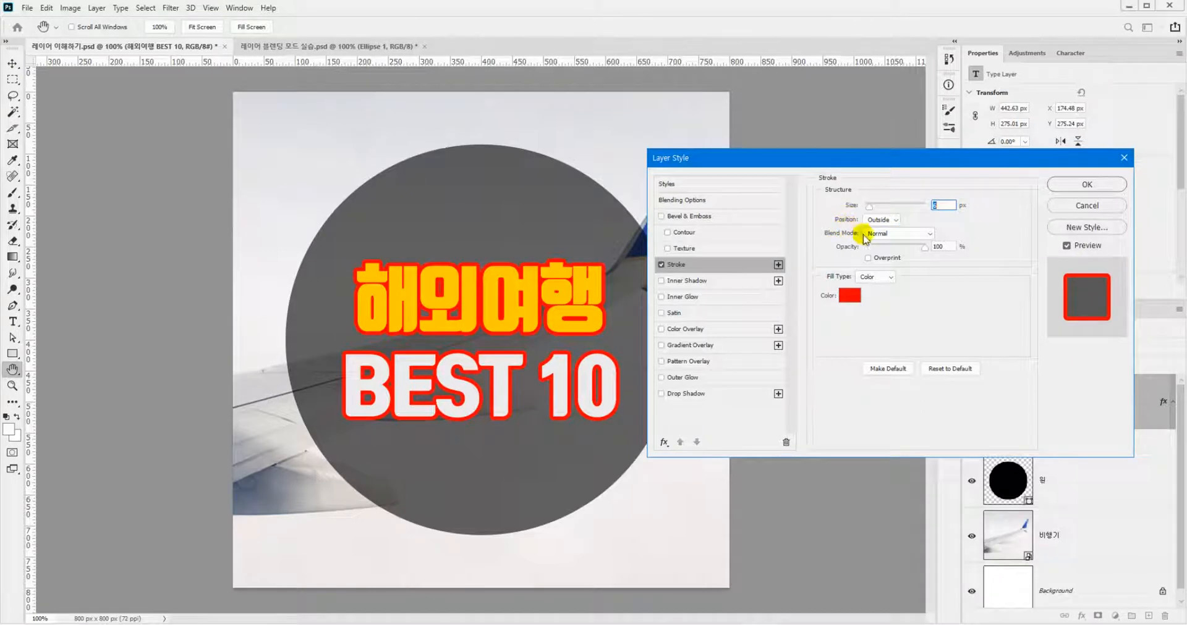
Set the stroke's size to 16 px and its blend mode to Multiply after trying Darken.
{"action": "left_click", "coordinate": [885, 235]}
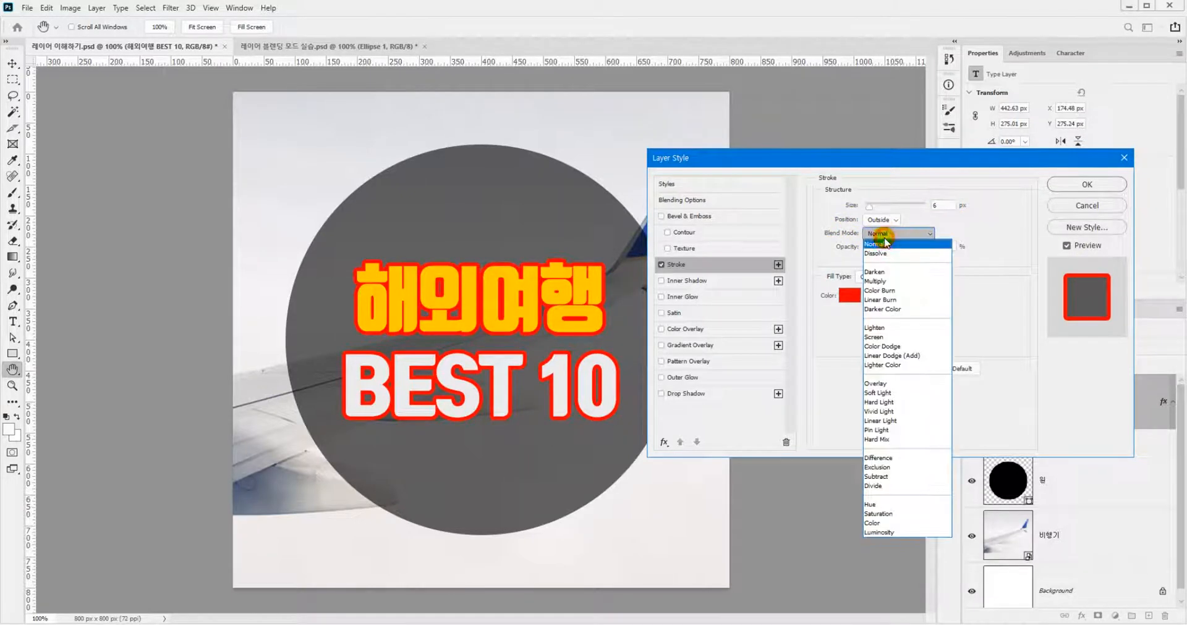
{"action": "left_click", "coordinate": [883, 274]}
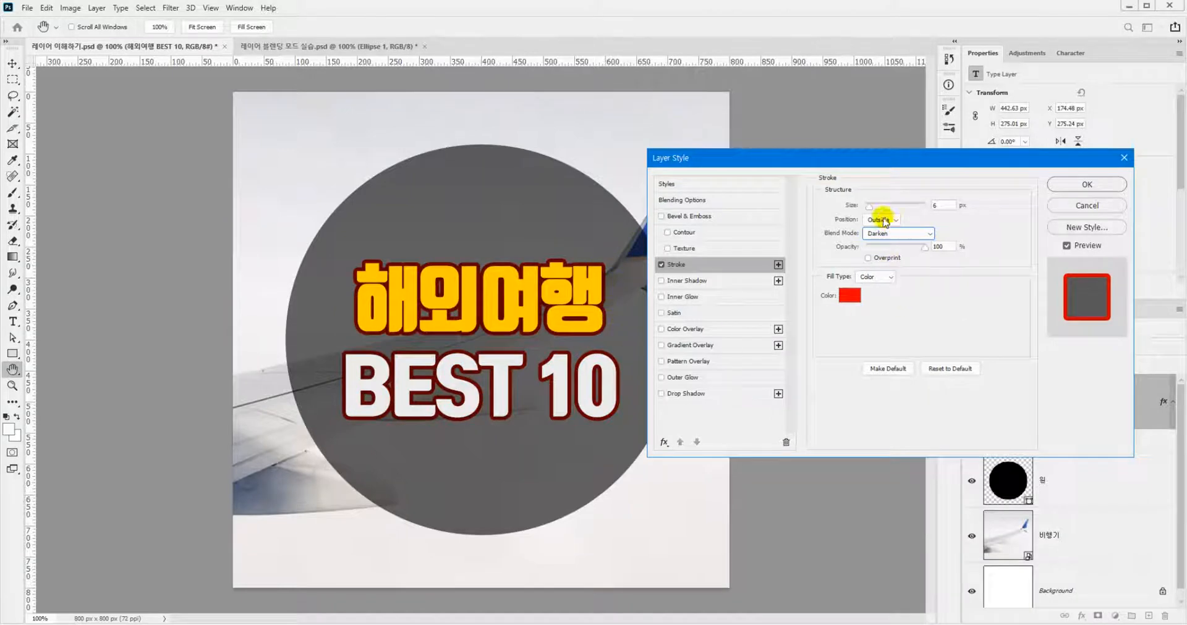
{"action": "left_click_drag", "start_coordinate": [866, 207], "coordinate": [869, 205]}
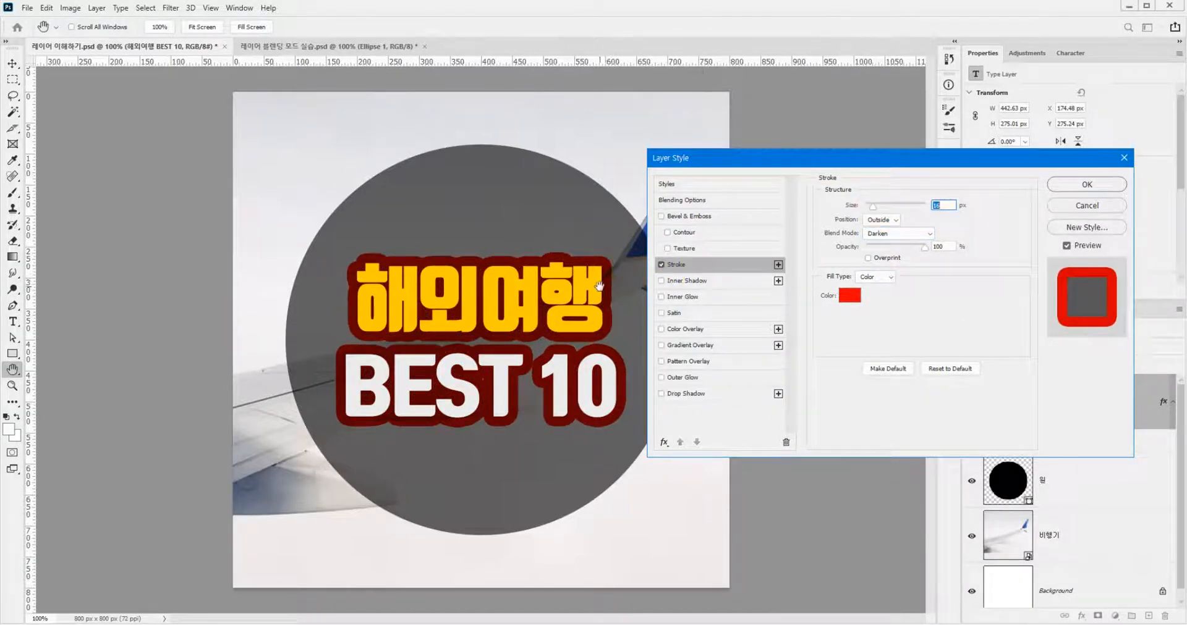
{"action": "left_click", "coordinate": [893, 233]}
{"action": "left_click", "coordinate": [892, 277]}
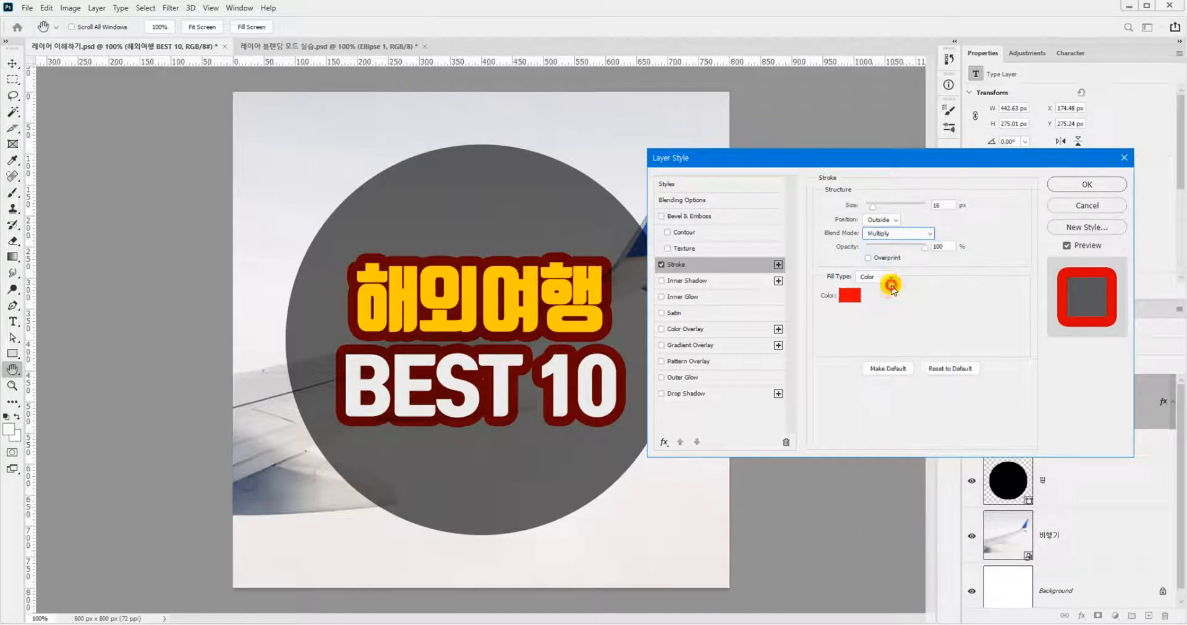
Set the stroke's blend mode to Lighten and keep its opacity at 100% after trying the opacity adjustment.
{"action": "left_click", "coordinate": [900, 233]}
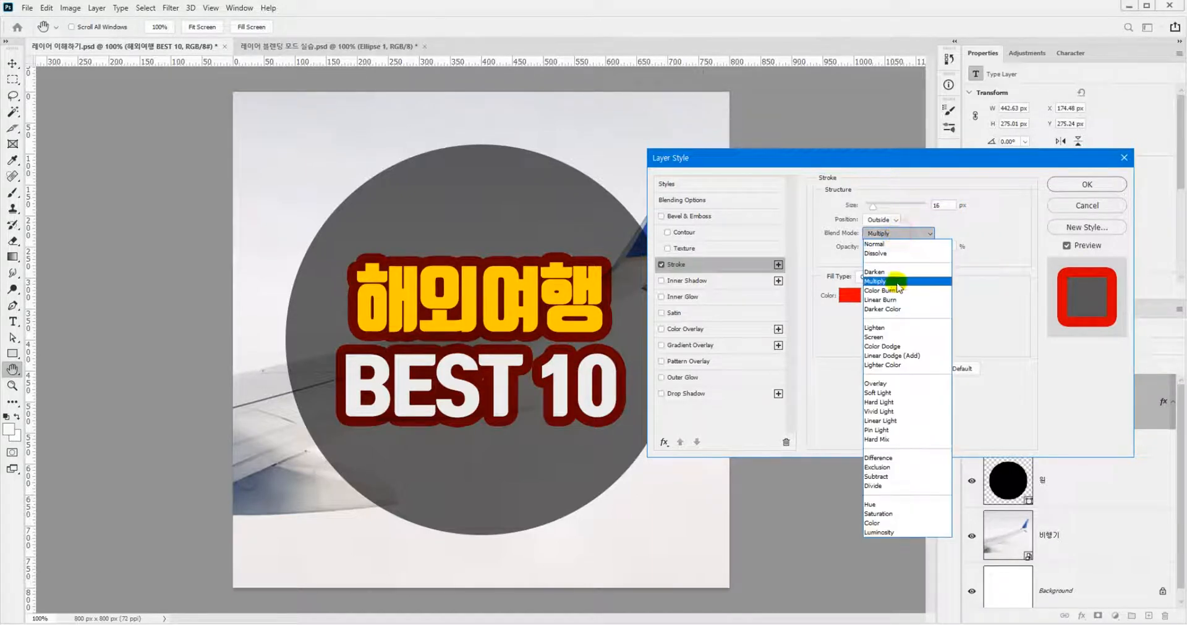
{"action": "left_click", "coordinate": [894, 314]}
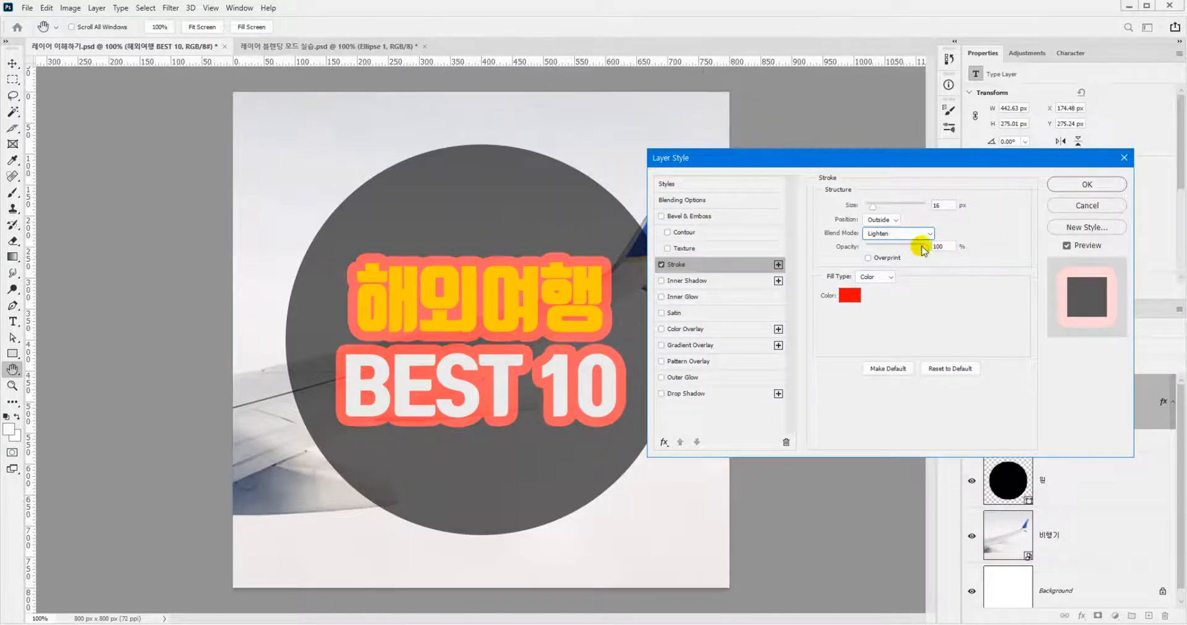
{"action": "mouse_move", "coordinate": [924, 246]}
{"action": "left_mouse_down"}
{"action": "mouse_move", "coordinate": [897, 254]}
{"action": "mouse_move", "coordinate": [954, 259]}
{"action": "left_mouse_up"}
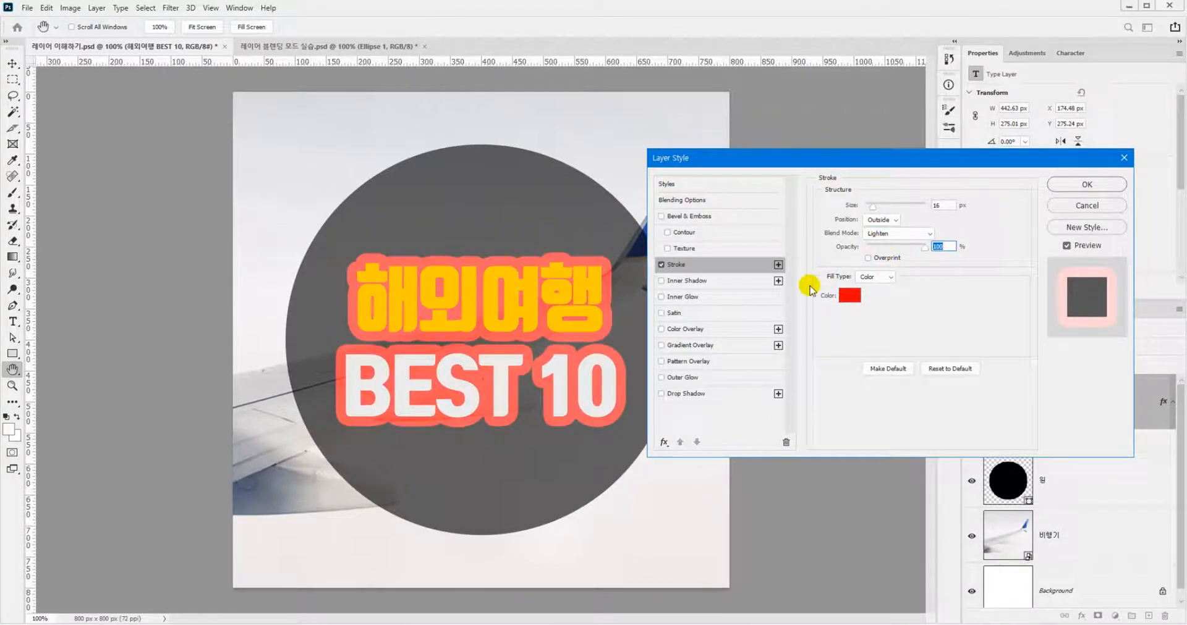
Change the stroke color to blue #0054ff and apply the layer style to the text layer.
{"action": "left_click", "coordinate": [848, 298]}
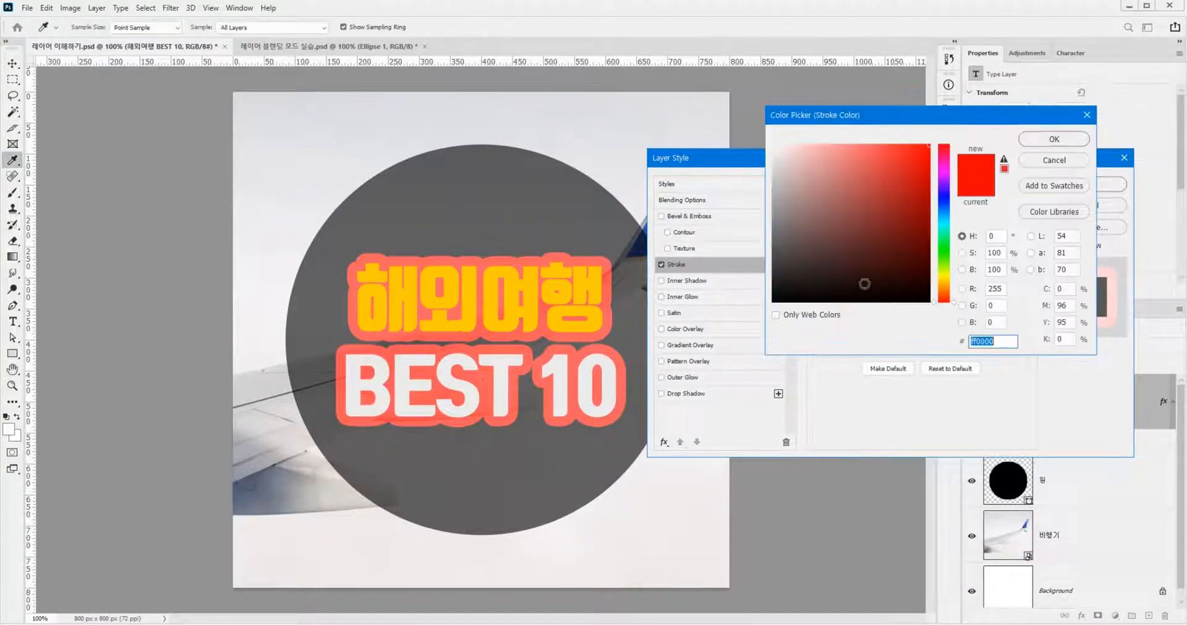
{"action": "left_click", "coordinate": [945, 208]}
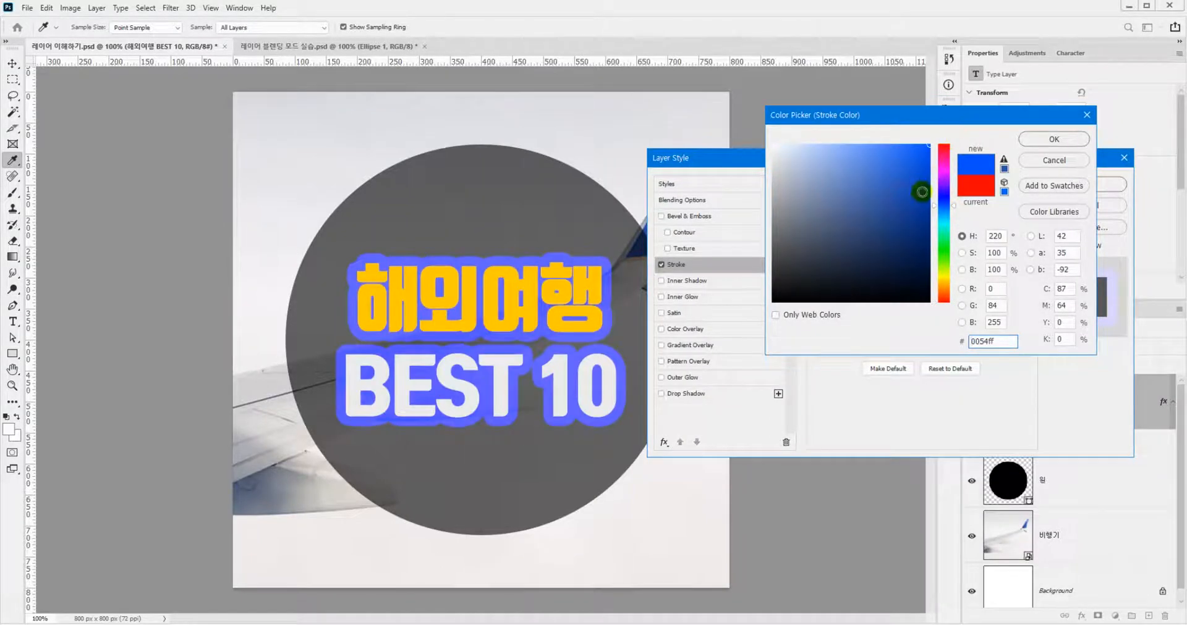
{"action": "left_click", "coordinate": [1072, 139]}
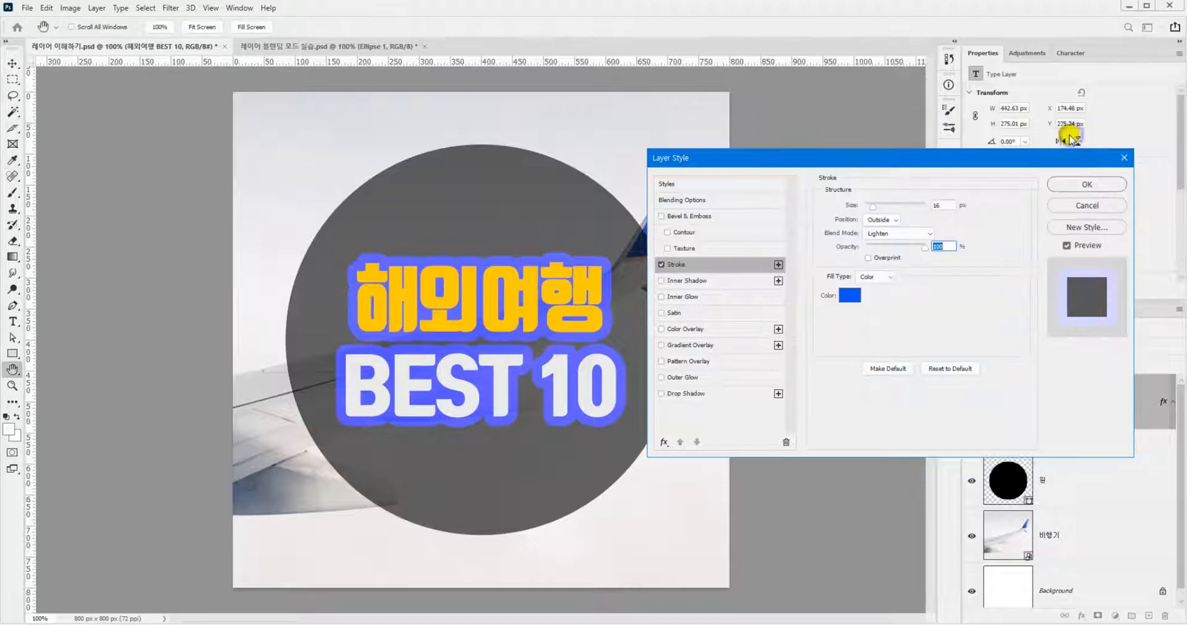
{"action": "left_click", "coordinate": [1086, 184]}
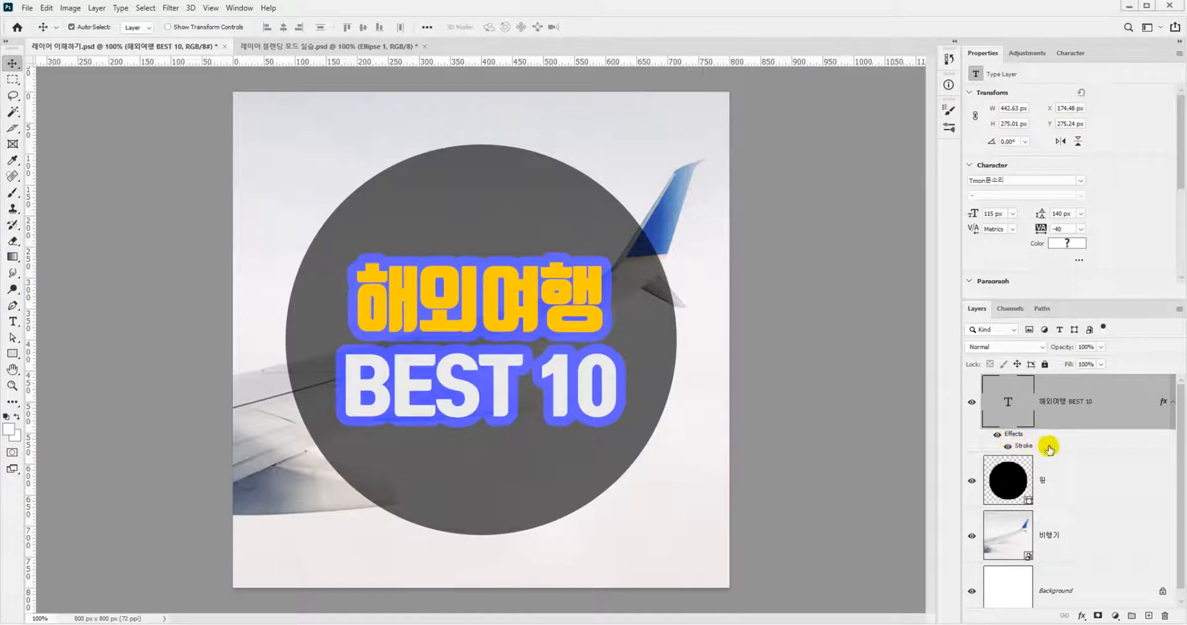
Switch the text layer's stroke effect off and on again, and change the stroke color to purple #8a00ff.
{"action": "left_click", "coordinate": [1006, 446]}
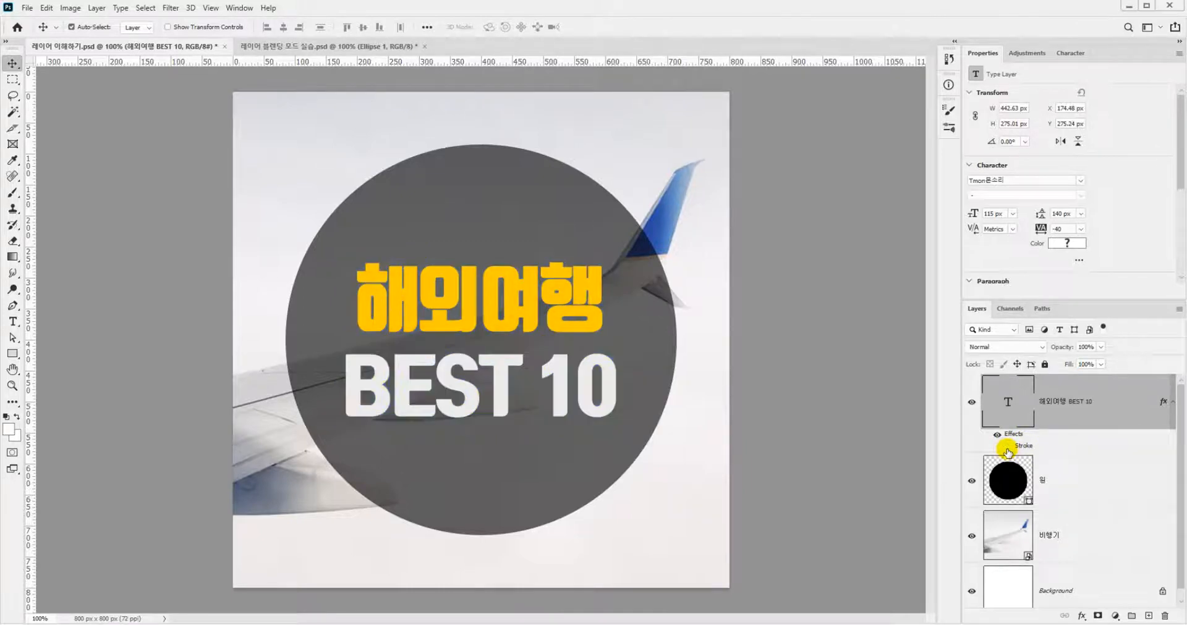
{"action": "left_click", "coordinate": [1007, 447]}
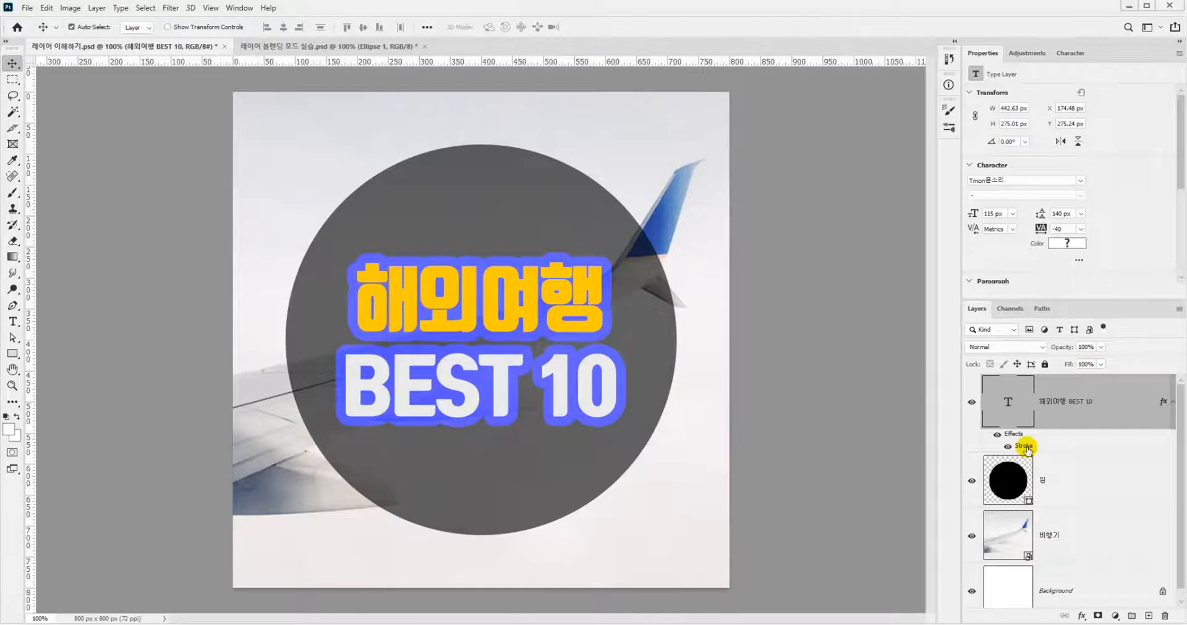
{"action": "double_click", "coordinate": [1025, 446]}
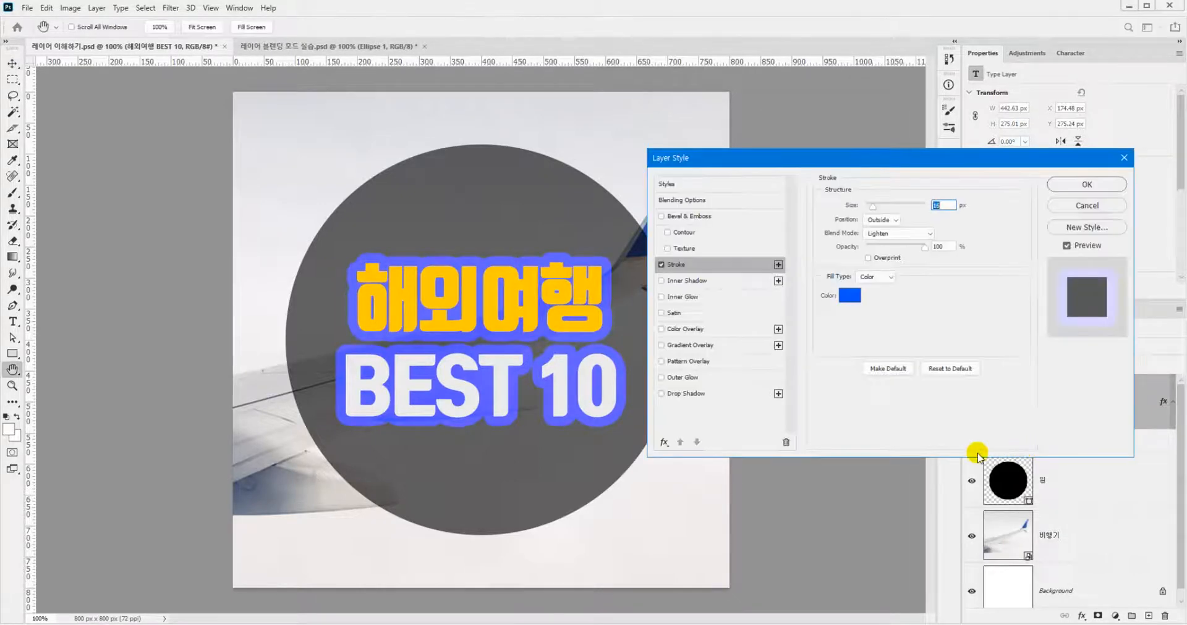
{"action": "left_click", "coordinate": [851, 298]}
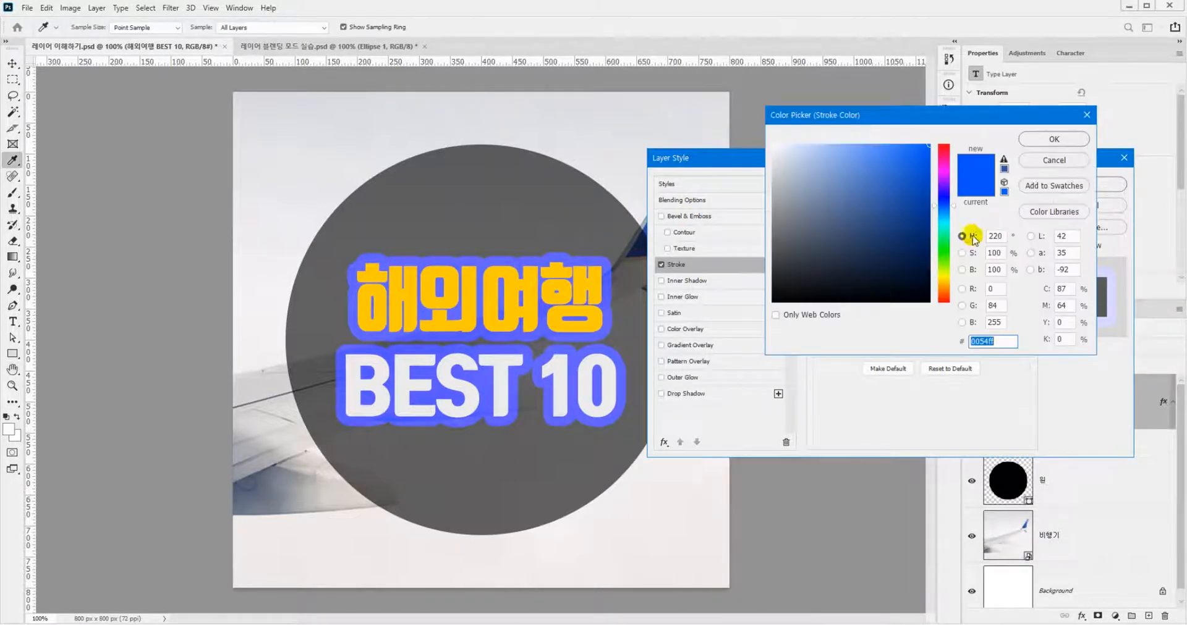
{"action": "left_click", "coordinate": [944, 181]}
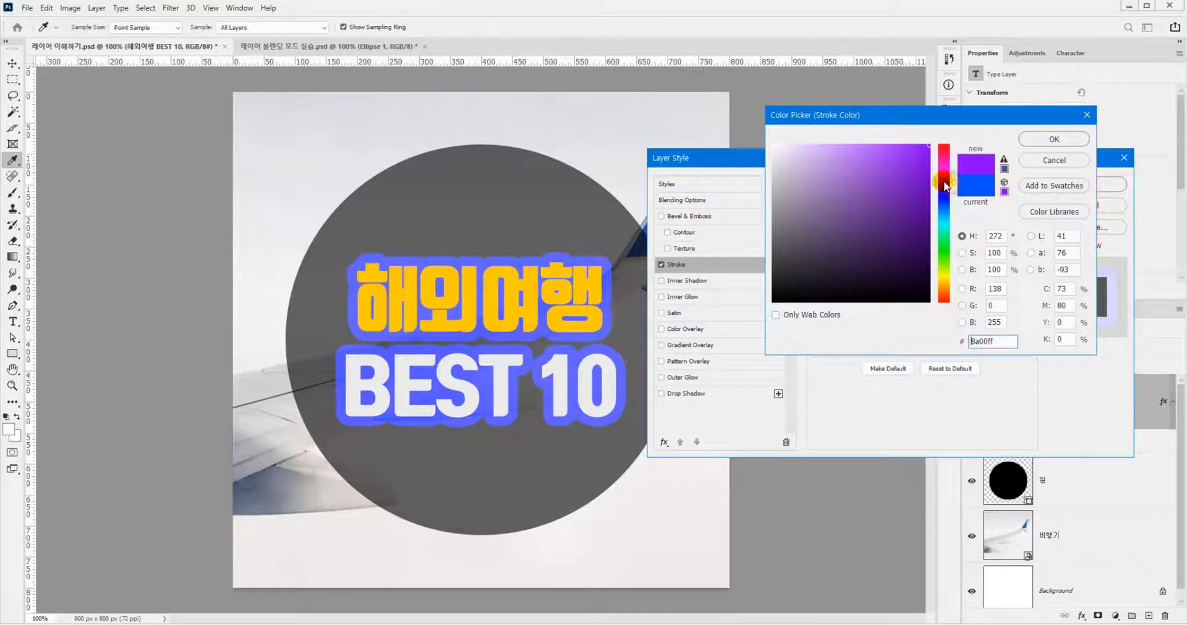
{"action": "left_click", "coordinate": [1054, 139]}
{"action": "left_click", "coordinate": [1081, 186]}
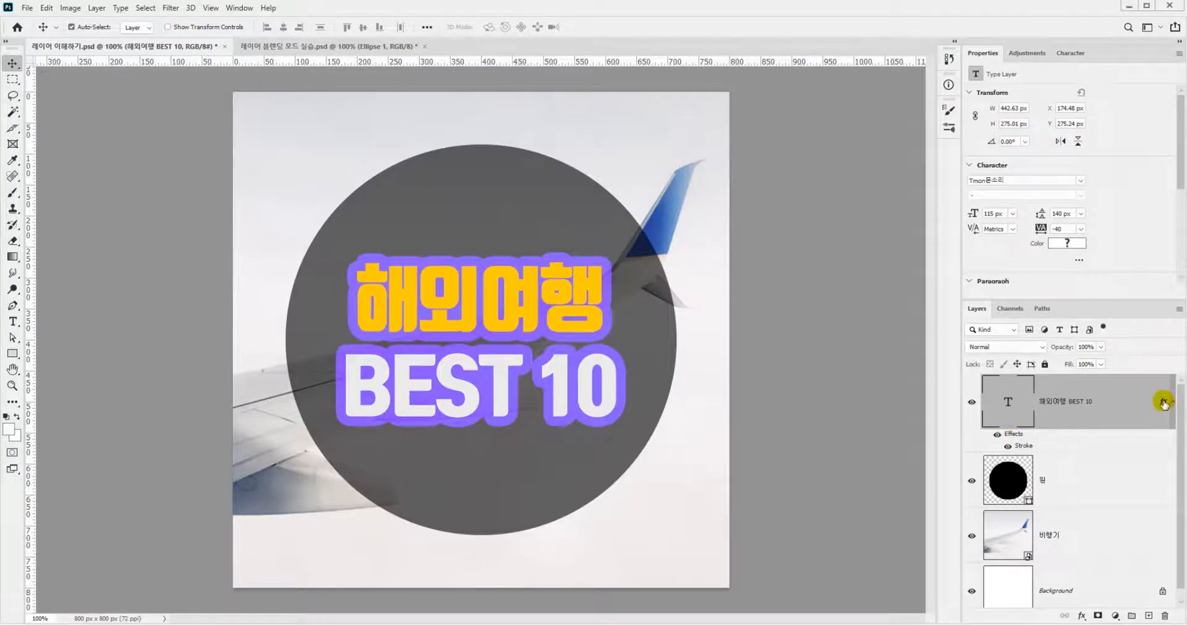
Delete the layer effects from the text layer, demonstrating an undo and redo of the deletion.
{"action": "left_click_drag", "start_coordinate": [1163, 403], "coordinate": [1166, 615]}
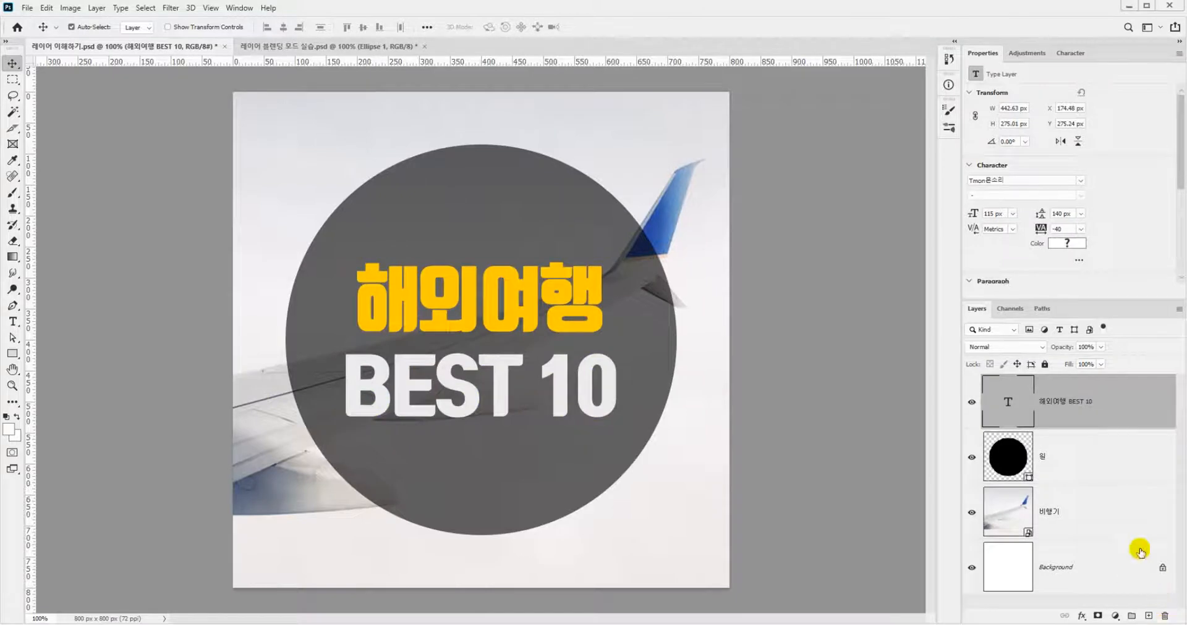
{"action": "key", "text": "ctrl+z"}
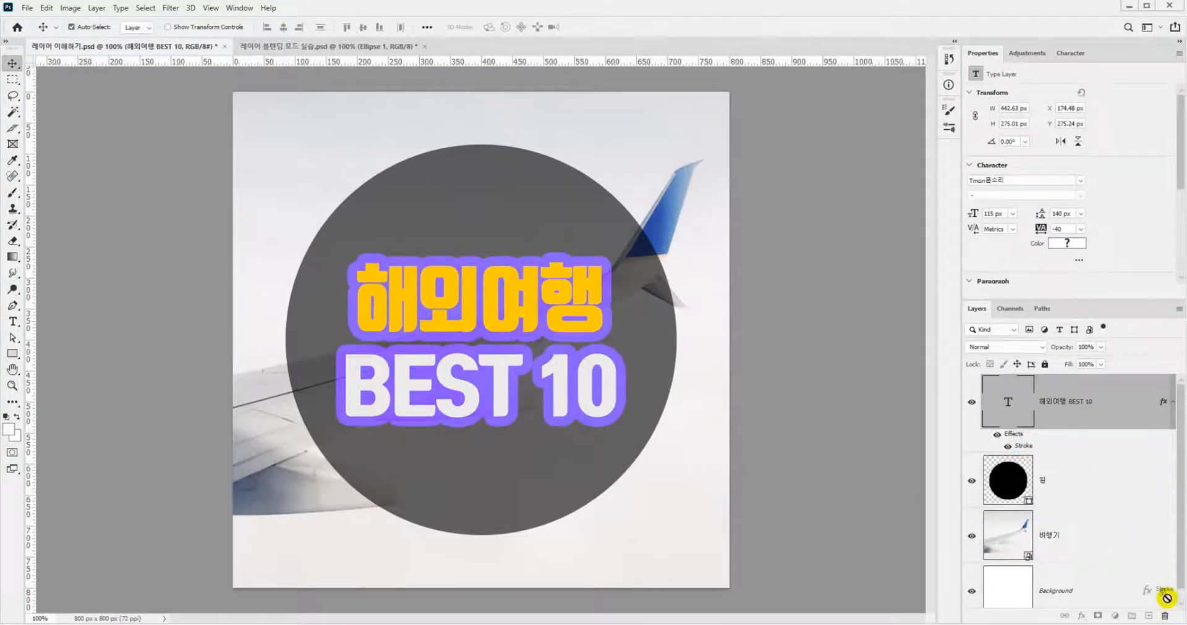
{"action": "key", "text": "ctrl+shift+z"}
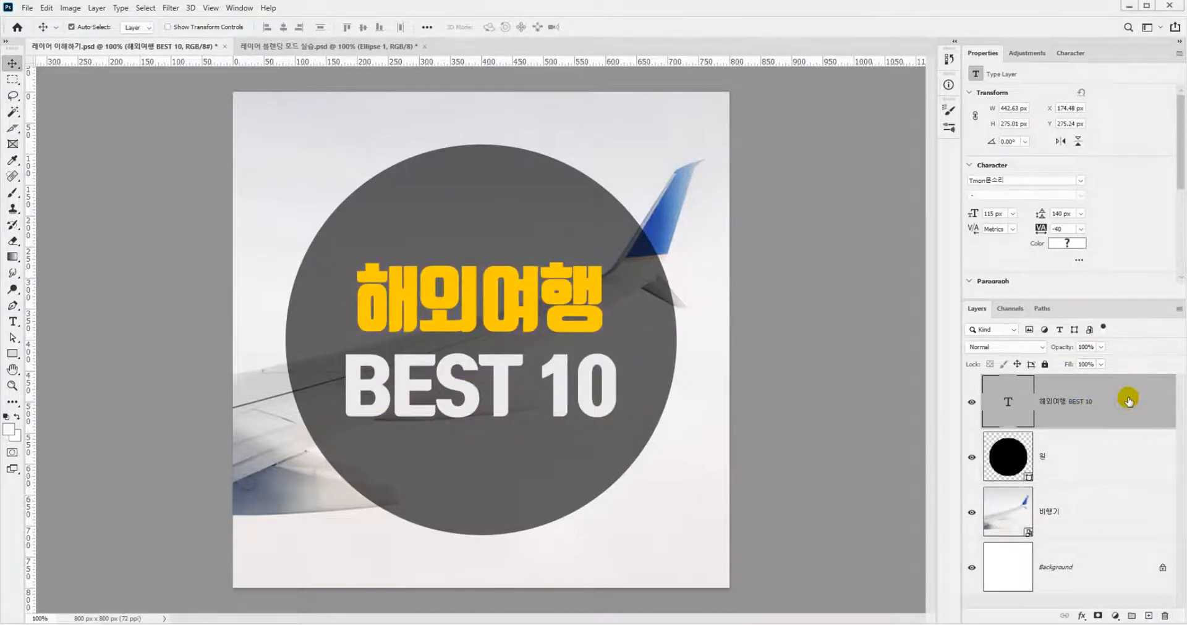
Add a Drop Shadow effect to the text layer with red #ff0000 as the shadow color.
{"action": "double_click", "coordinate": [1129, 400]}
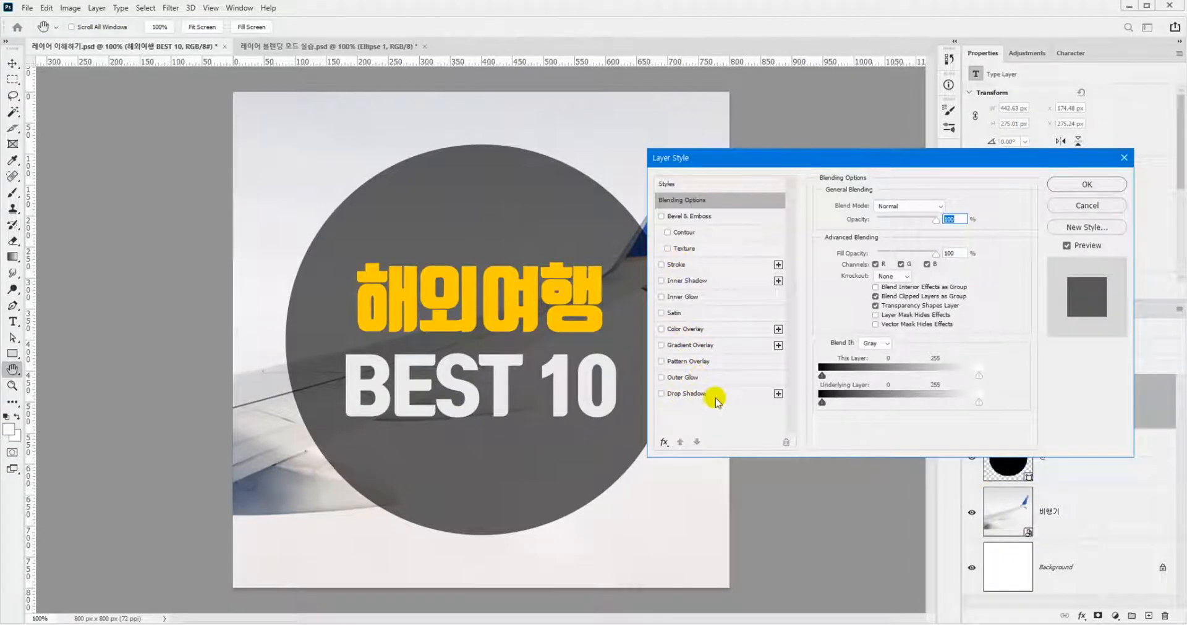
{"action": "left_click", "coordinate": [686, 394]}
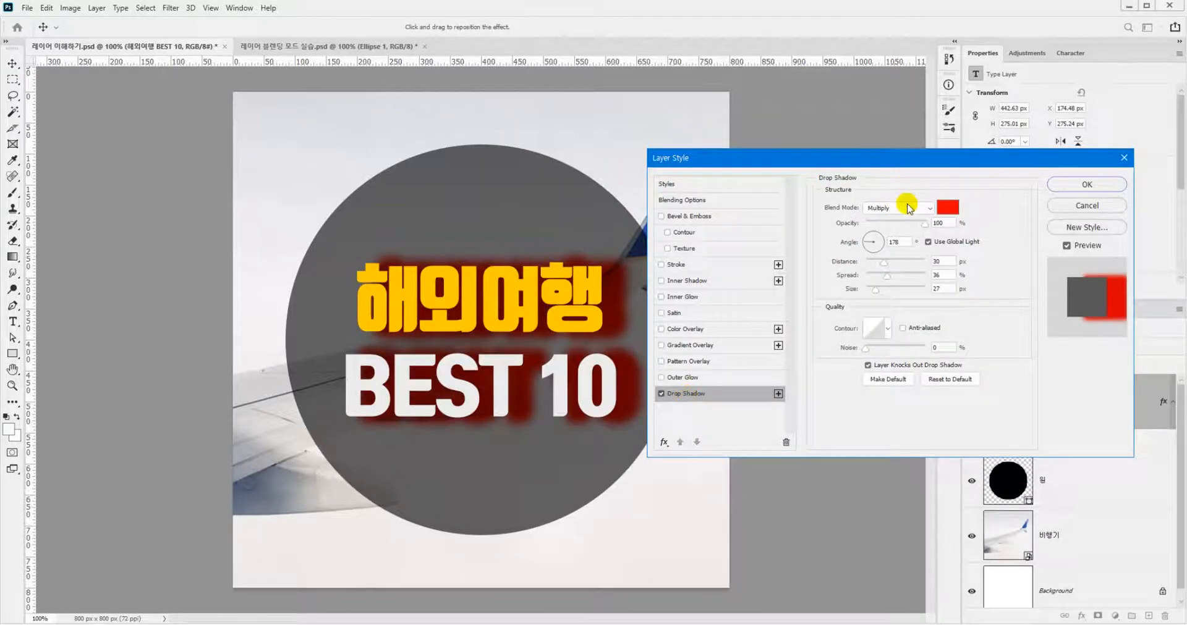
{"action": "left_click", "coordinate": [950, 208]}
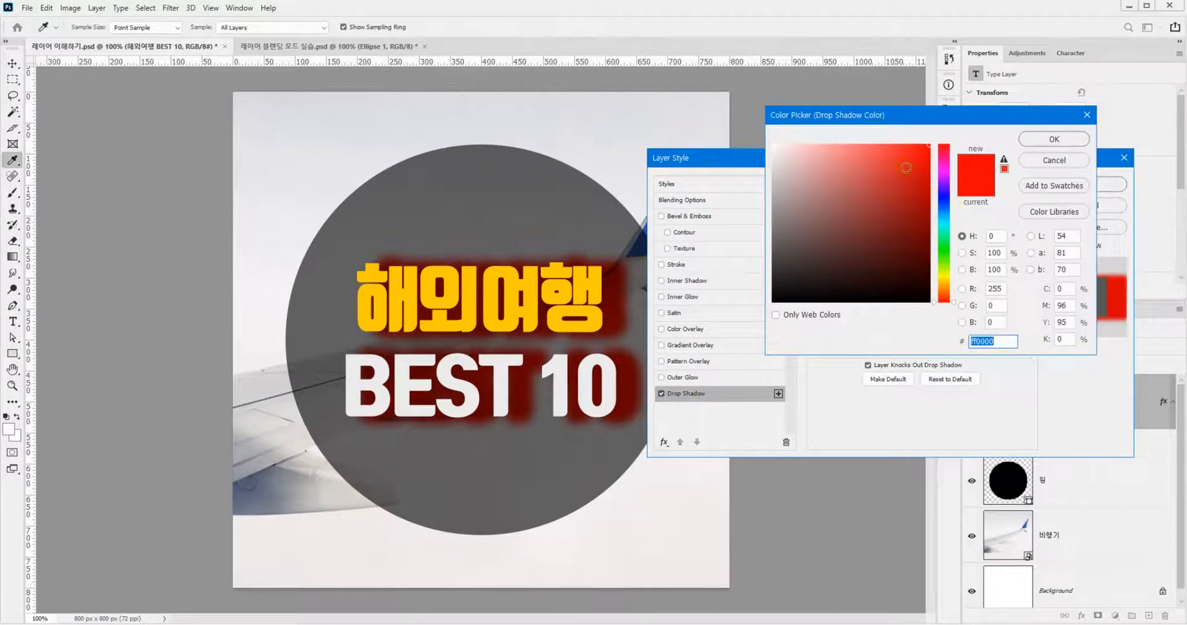
{"action": "left_click", "coordinate": [1037, 144]}
Compare the Normal, Multiply, Lighten and Overlay blend modes on the text's drop shadow, settling on Normal.
{"action": "left_click", "coordinate": [911, 208]}
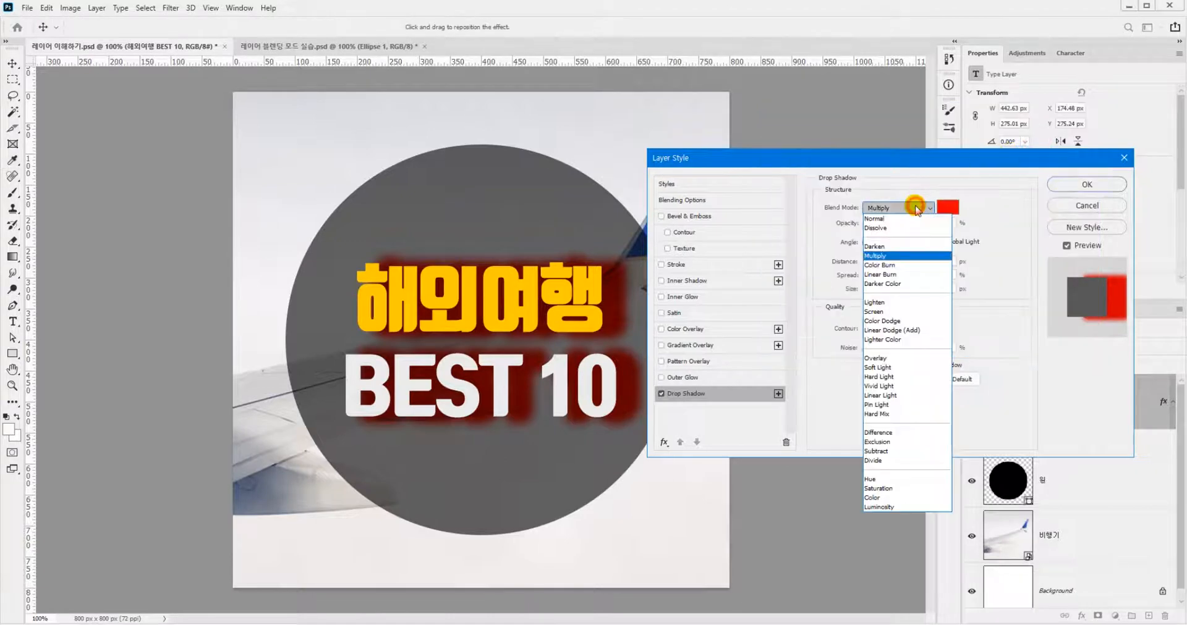
{"action": "left_click", "coordinate": [902, 217]}
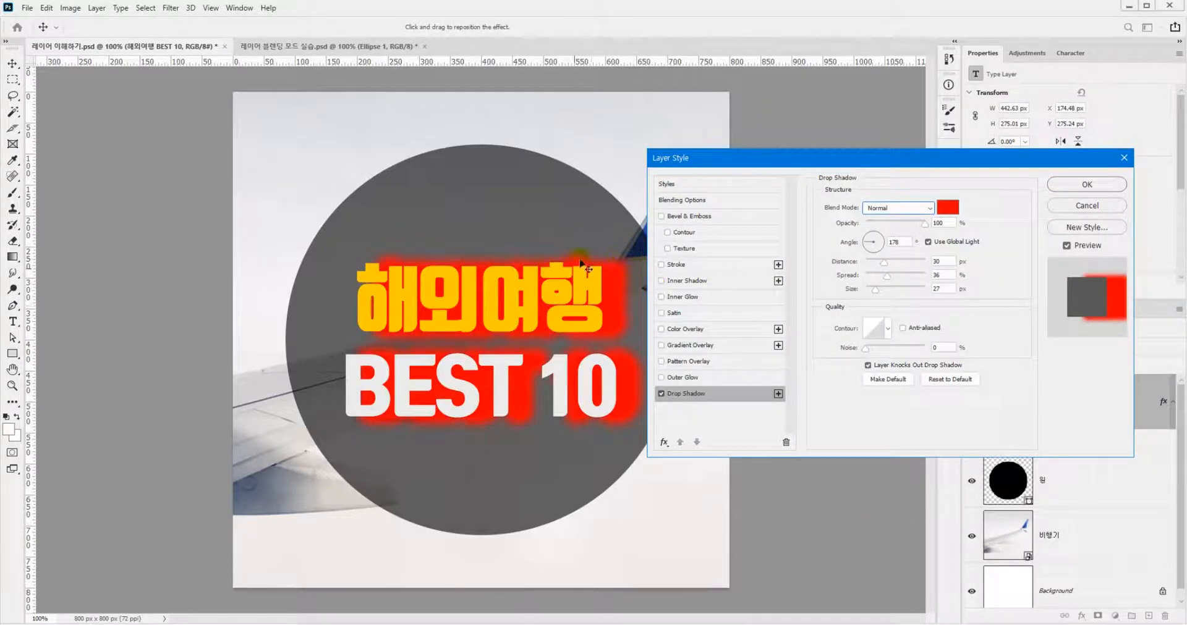
{"action": "left_click", "coordinate": [874, 211]}
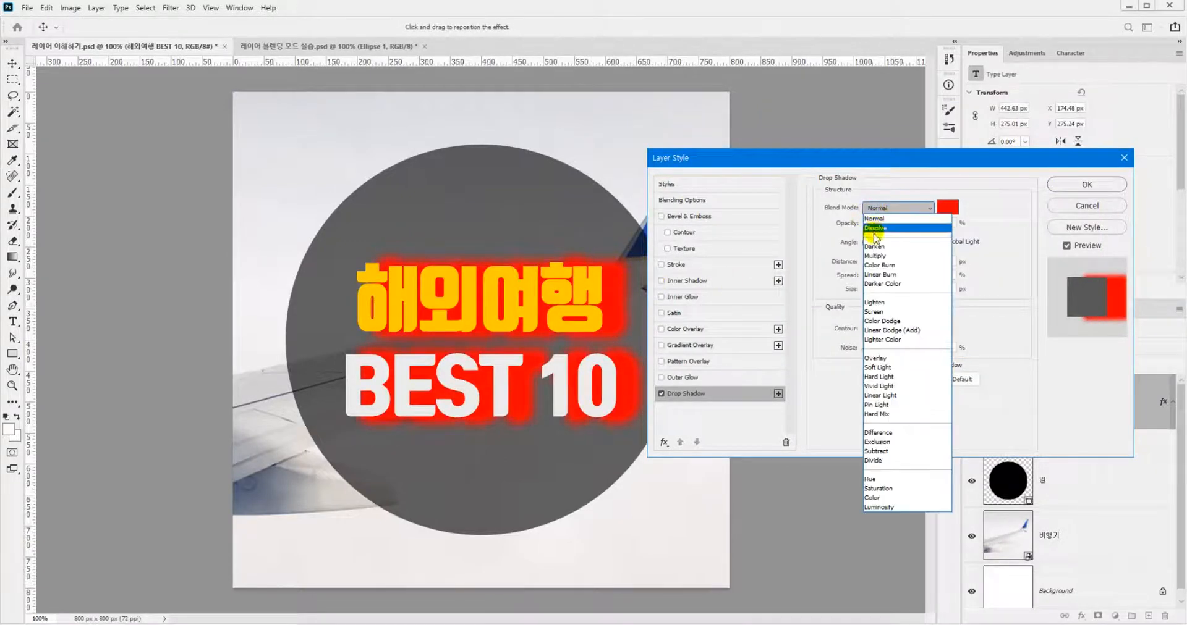
{"action": "left_click", "coordinate": [876, 256]}
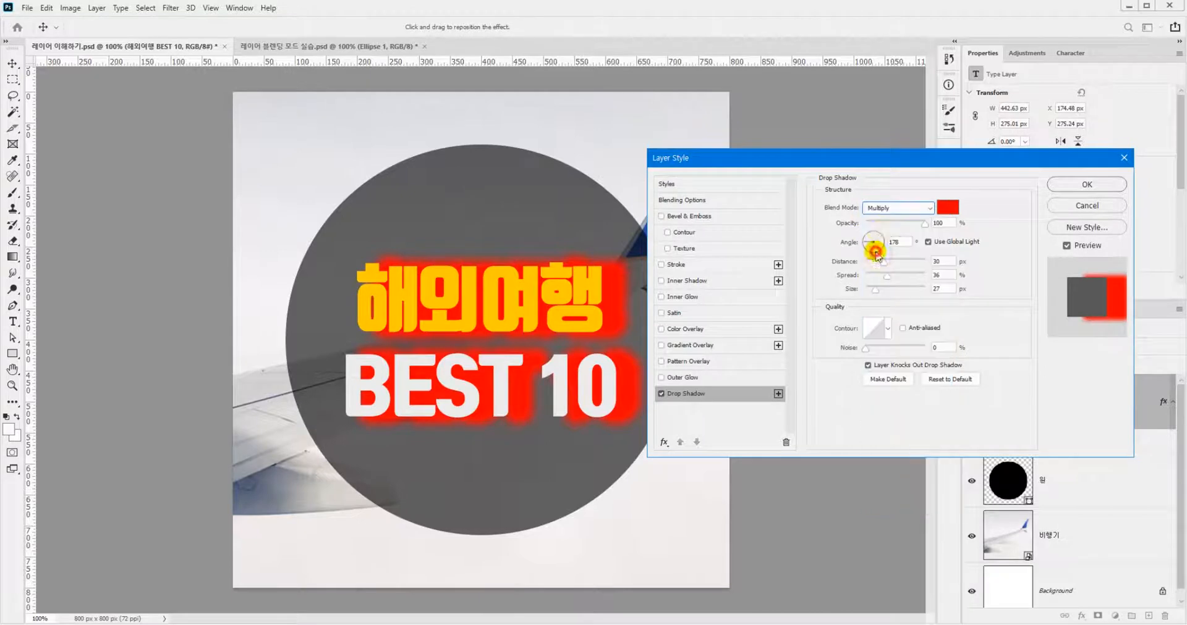
{"action": "left_click", "coordinate": [881, 212]}
{"action": "left_click", "coordinate": [885, 299]}
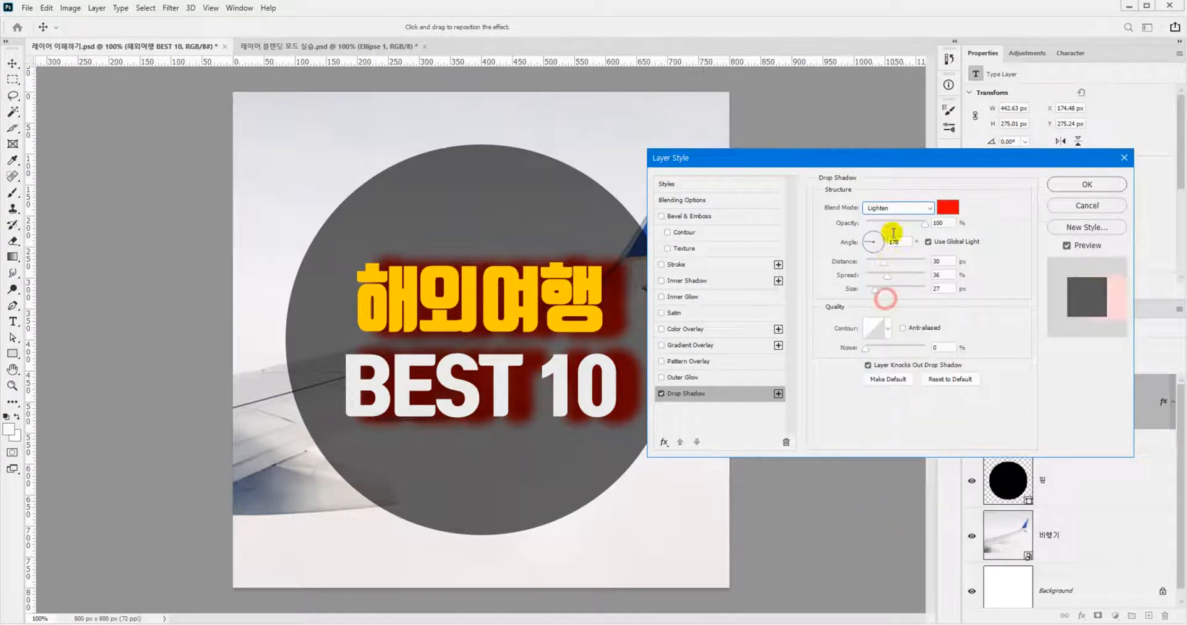
{"action": "left_click", "coordinate": [896, 208]}
{"action": "left_click", "coordinate": [891, 346]}
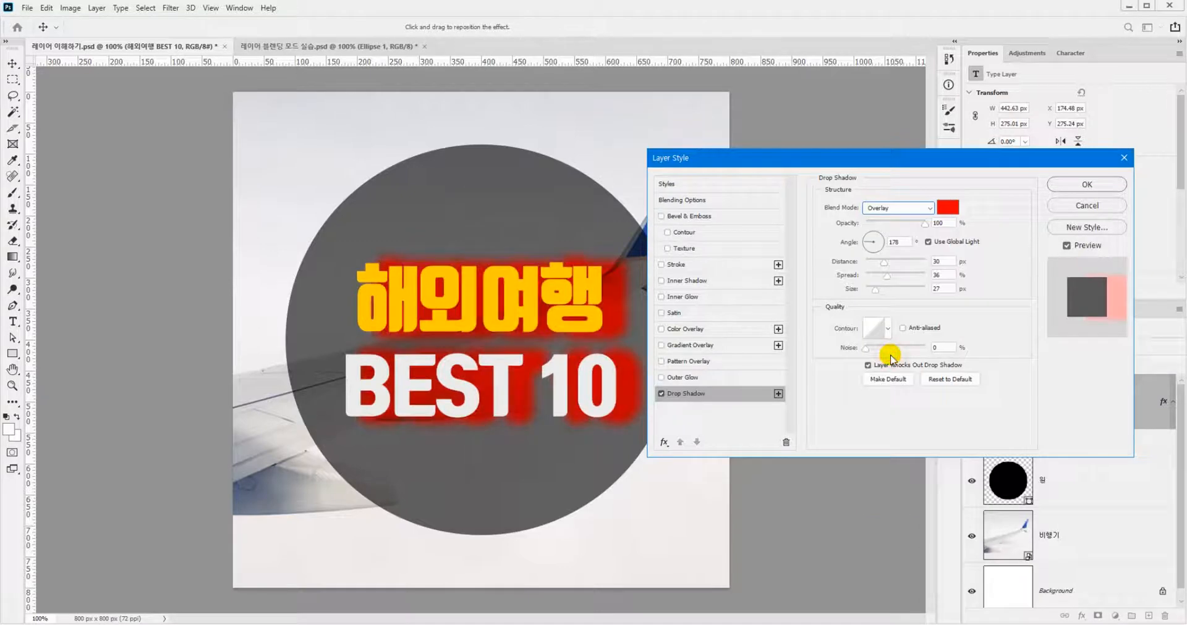
{"action": "left_click", "coordinate": [890, 208]}
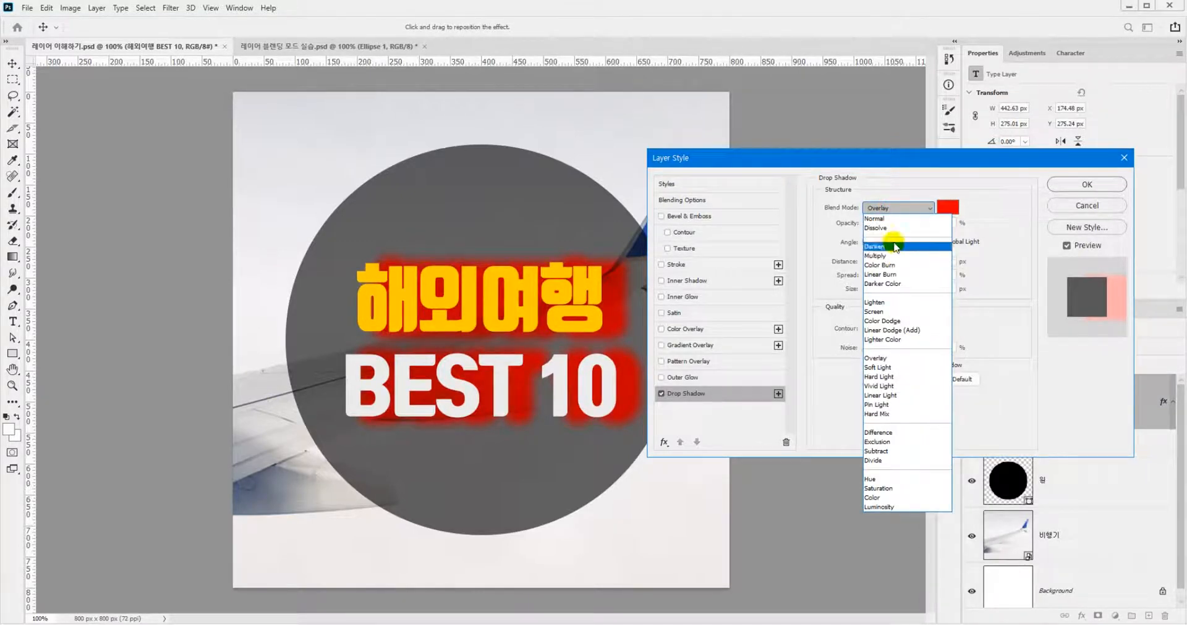
{"action": "left_click", "coordinate": [892, 219]}
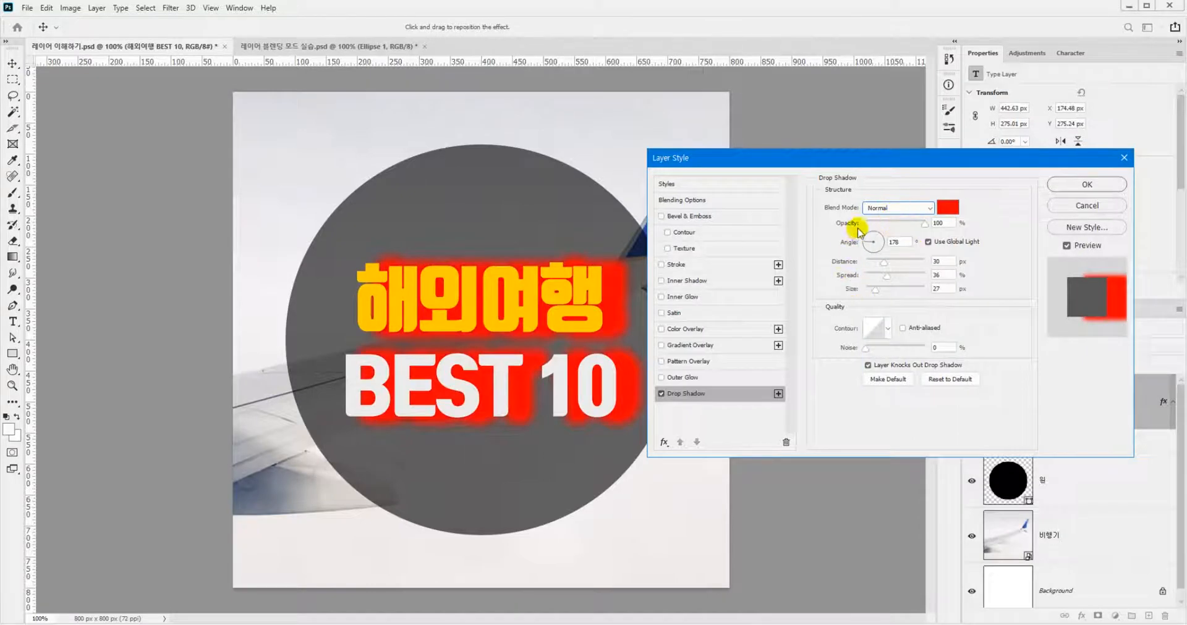
{"action": "left_click", "coordinate": [890, 210]}
{"action": "left_click", "coordinate": [885, 205]}
Set the drop shadow to 100% opacity, 130° angle, 10 px distance, 0% spread and a size of about 24 px.
{"action": "left_click_drag", "start_coordinate": [924, 225], "coordinate": [961, 230]}
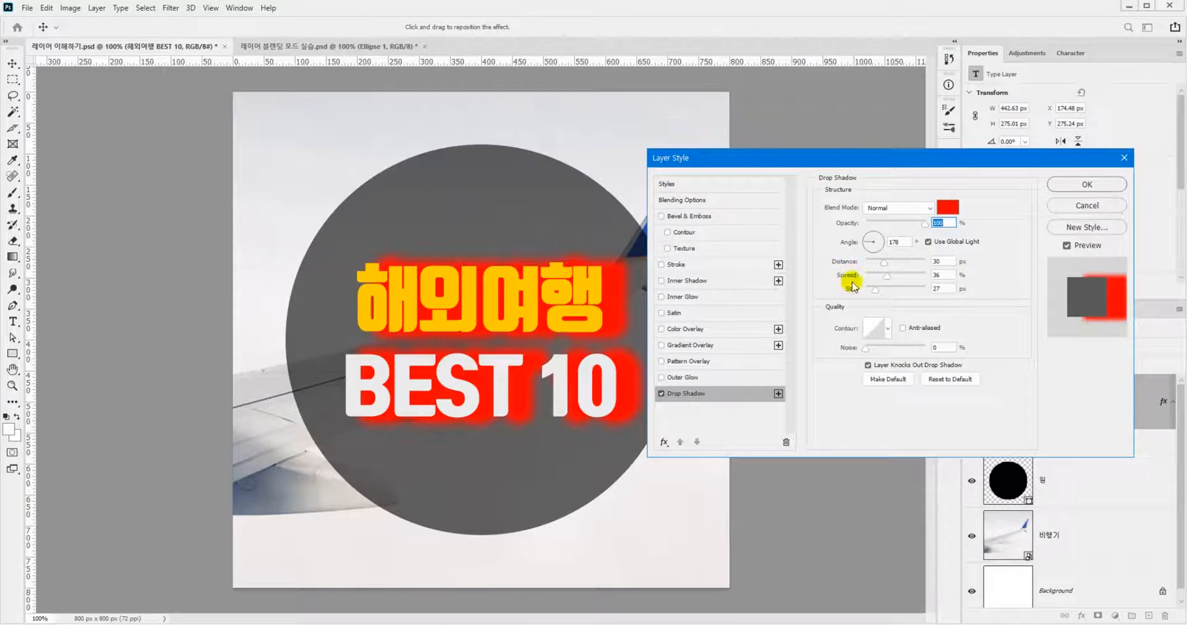
{"action": "left_click_drag", "start_coordinate": [880, 262], "coordinate": [824, 289]}
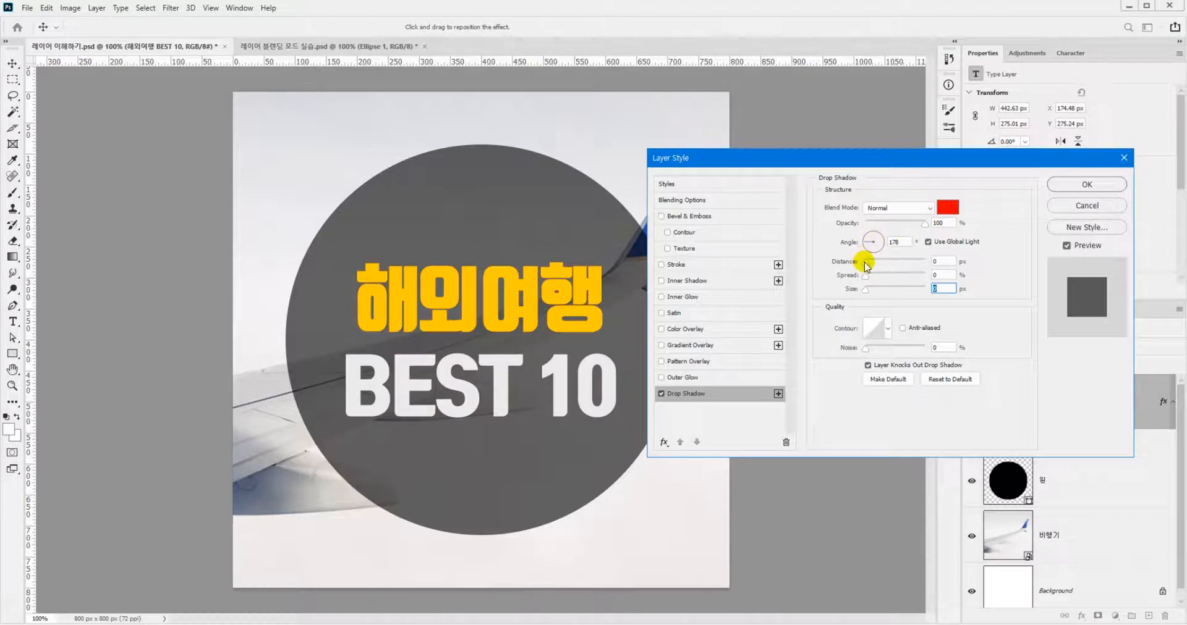
{"action": "mouse_move", "coordinate": [865, 264]}
{"action": "left_mouse_down"}
{"action": "mouse_move", "coordinate": [892, 266]}
{"action": "mouse_move", "coordinate": [871, 266]}
{"action": "mouse_move", "coordinate": [900, 240]}
{"action": "mouse_move", "coordinate": [883, 245]}
{"action": "mouse_move", "coordinate": [884, 267]}
{"action": "mouse_move", "coordinate": [868, 239]}
{"action": "mouse_move", "coordinate": [885, 264]}
{"action": "mouse_move", "coordinate": [871, 272]}
{"action": "left_mouse_up"}
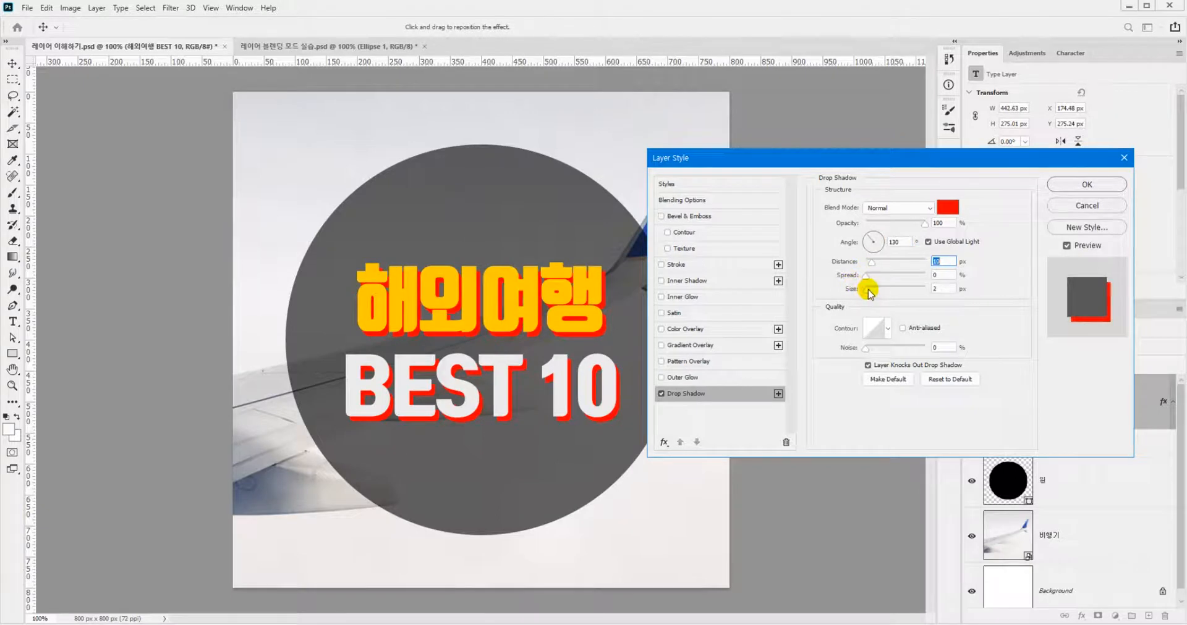
{"action": "mouse_move", "coordinate": [872, 293]}
{"action": "left_mouse_down"}
{"action": "mouse_move", "coordinate": [887, 295]}
{"action": "mouse_move", "coordinate": [879, 276]}
{"action": "mouse_move", "coordinate": [853, 281]}
{"action": "mouse_move", "coordinate": [877, 295]}
{"action": "left_mouse_up"}
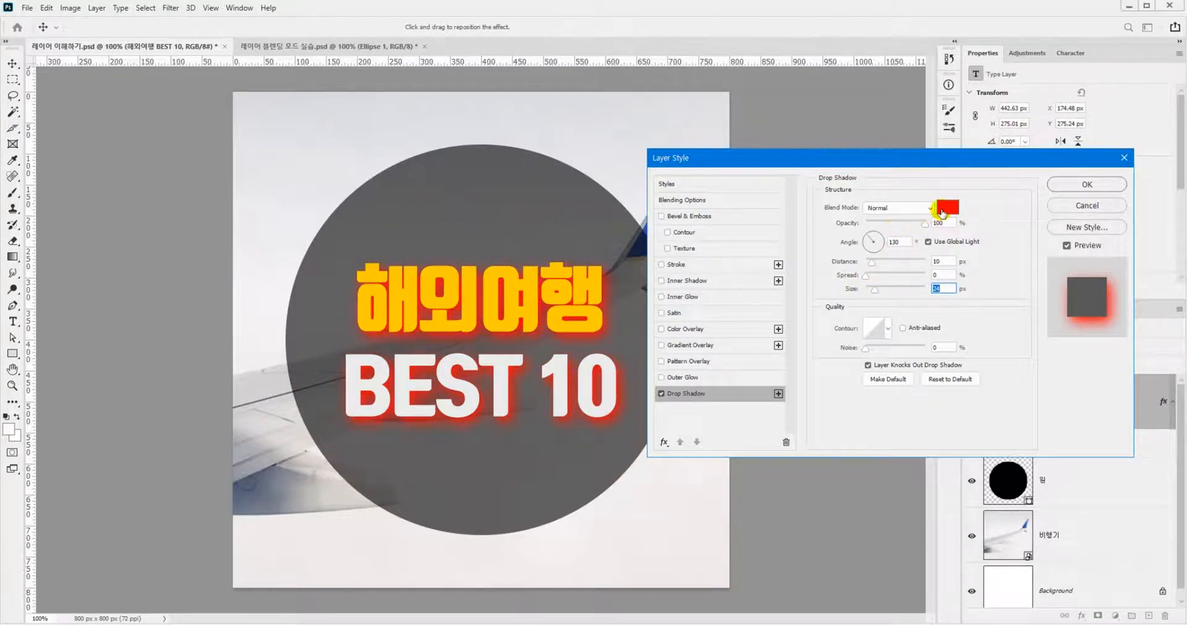
Change the drop shadow's color to black.
{"action": "left_click", "coordinate": [943, 213]}
{"action": "left_click_drag", "start_coordinate": [859, 253], "coordinate": [752, 323]}
{"action": "left_click", "coordinate": [1052, 139]}
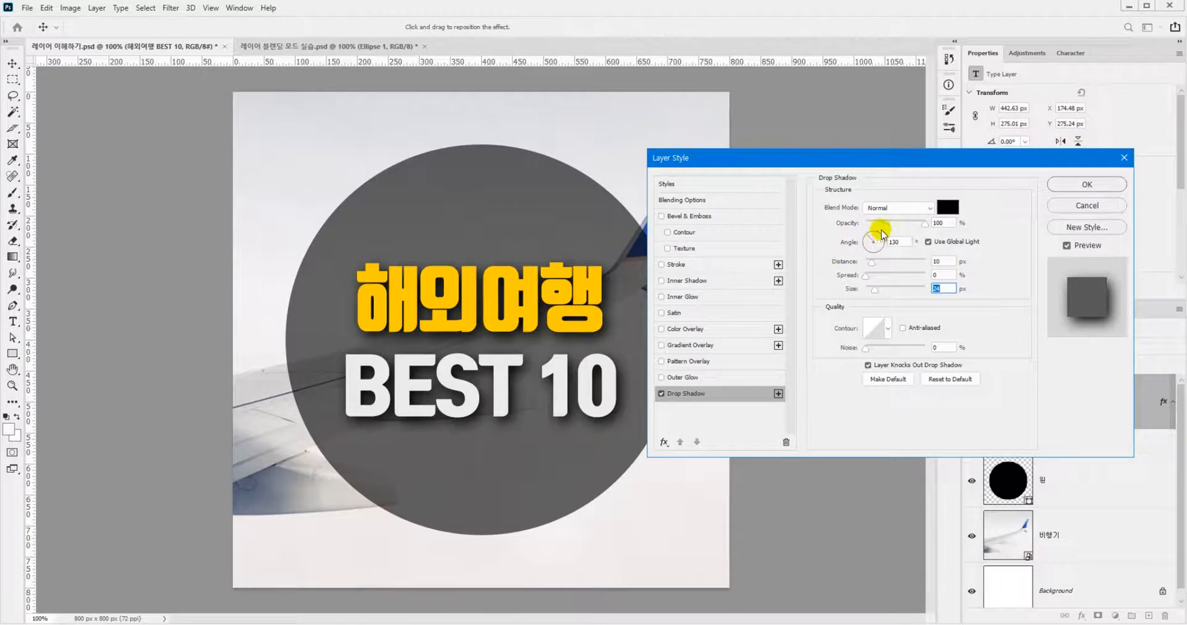
Reposition the black drop shadow to a 128° angle and 6 px distance, and reduce its size to about 13 px.
{"action": "left_click_drag", "start_coordinate": [871, 262], "coordinate": [874, 262]}
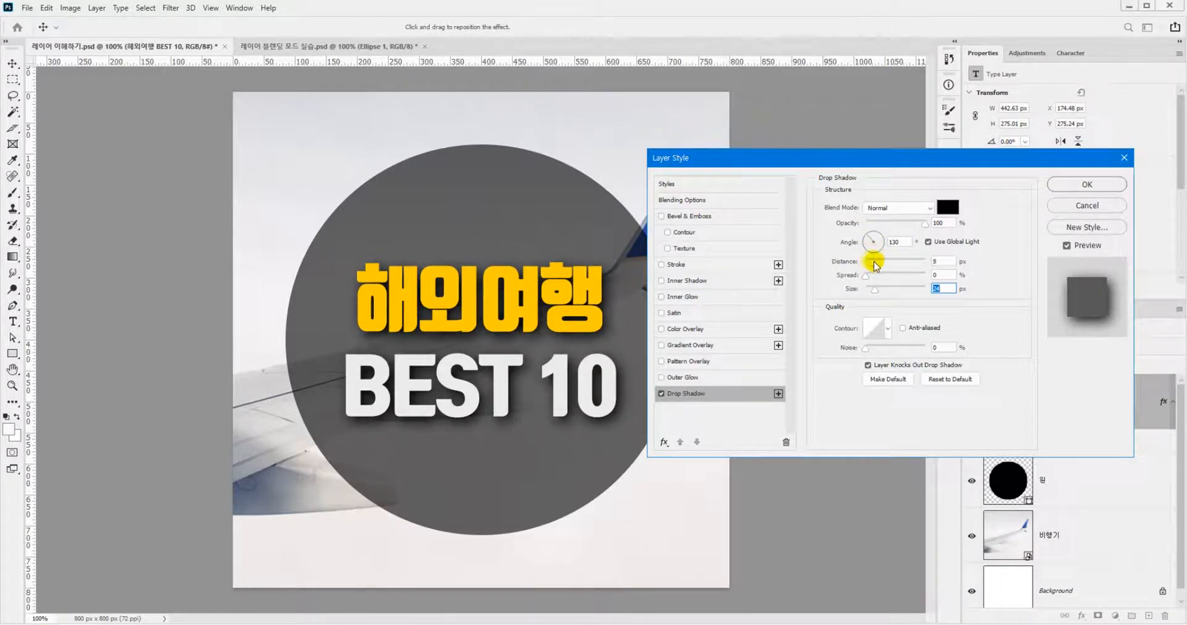
{"action": "left_click_drag", "start_coordinate": [550, 325], "coordinate": [581, 330]}
{"action": "left_click_drag", "start_coordinate": [576, 322], "coordinate": [578, 324]}
{"action": "mouse_move", "coordinate": [852, 289]}
{"action": "left_mouse_down"}
{"action": "mouse_move", "coordinate": [853, 299]}
{"action": "mouse_move", "coordinate": [874, 276]}
{"action": "mouse_move", "coordinate": [871, 294]}
{"action": "mouse_move", "coordinate": [871, 267]}
{"action": "mouse_move", "coordinate": [873, 294]}
{"action": "left_mouse_up"}
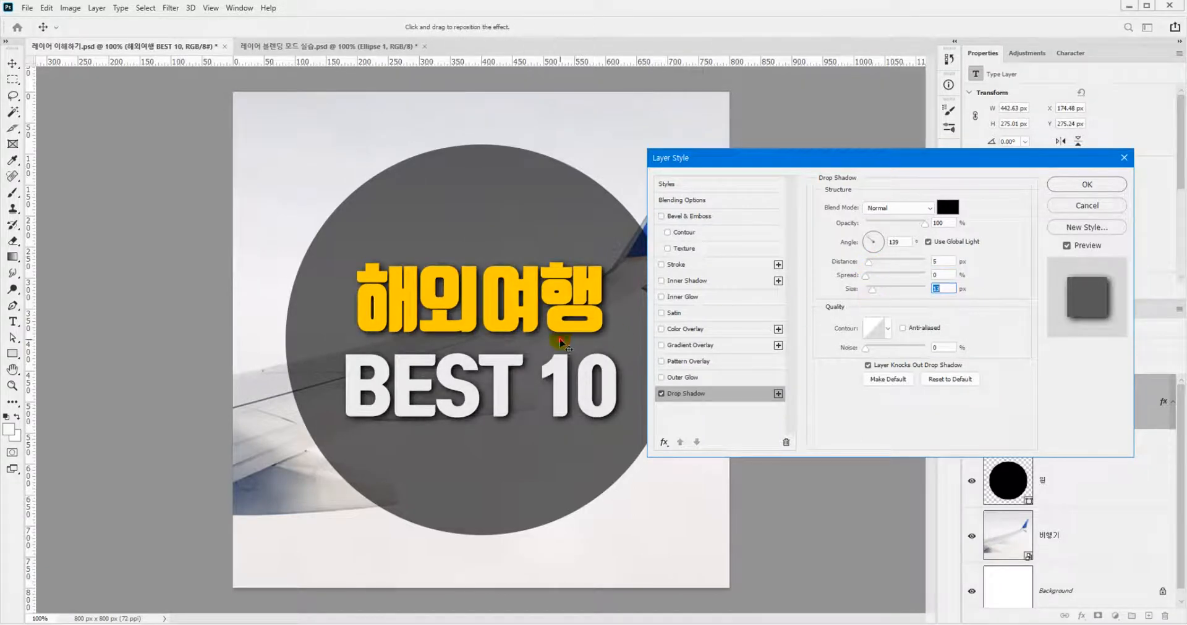
{"action": "left_click_drag", "start_coordinate": [560, 341], "coordinate": [562, 345]}
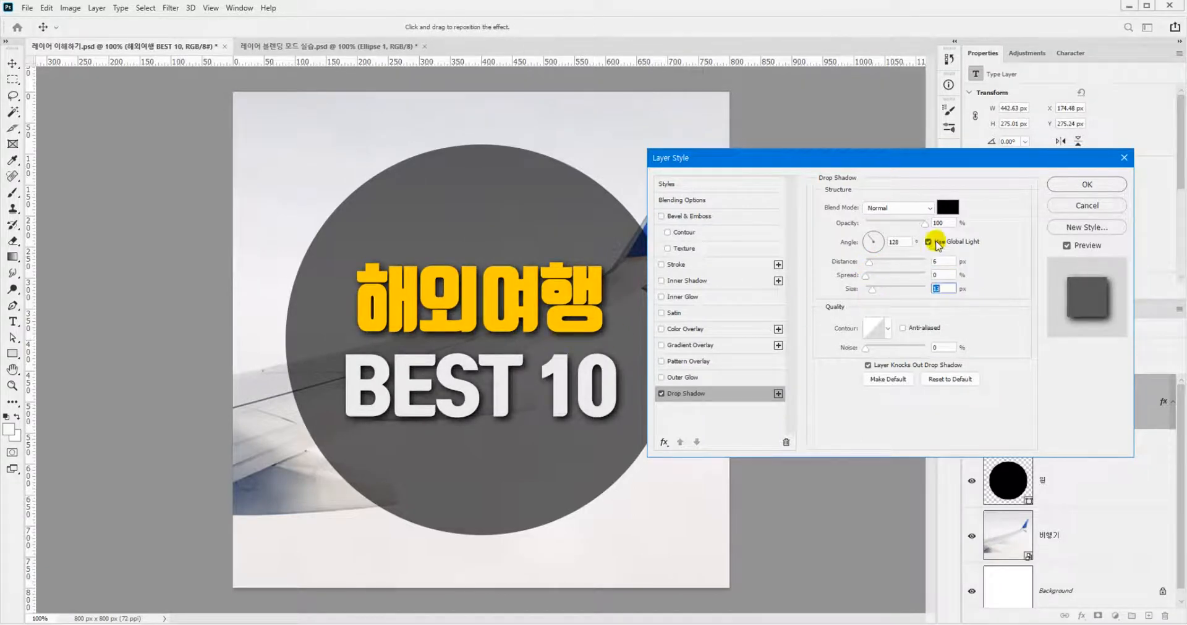
Lower the drop shadow's opacity to 50%, compare the text with and without the effect, and apply the layer style.
{"action": "left_click_drag", "start_coordinate": [916, 221], "coordinate": [900, 233]}
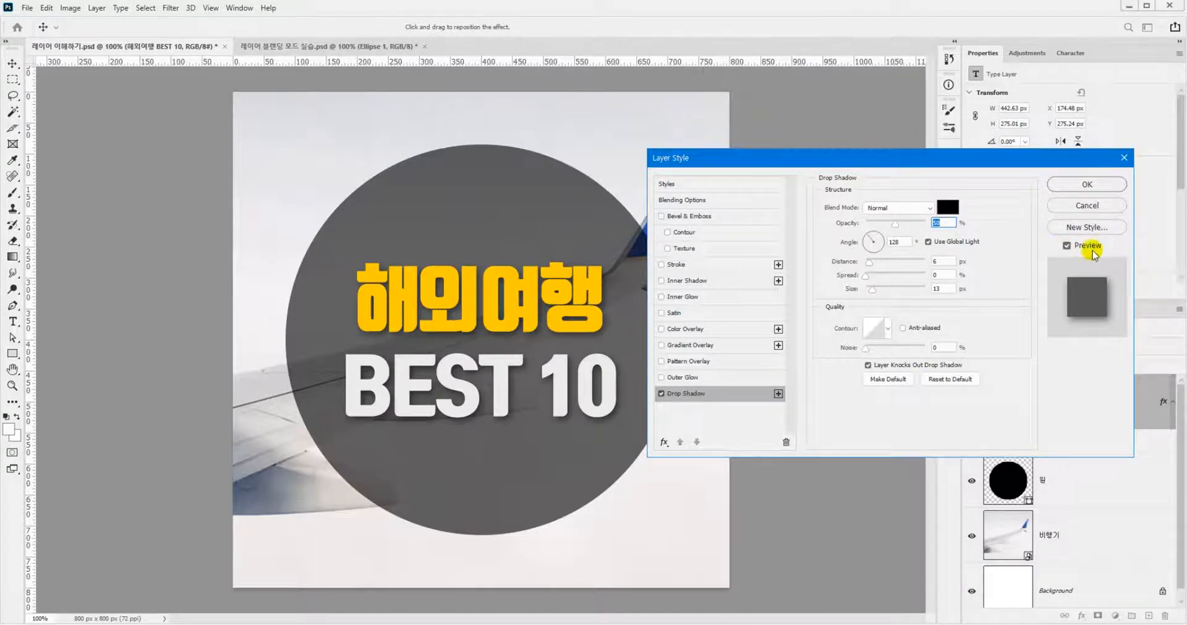
{"action": "left_click", "coordinate": [1067, 246]}
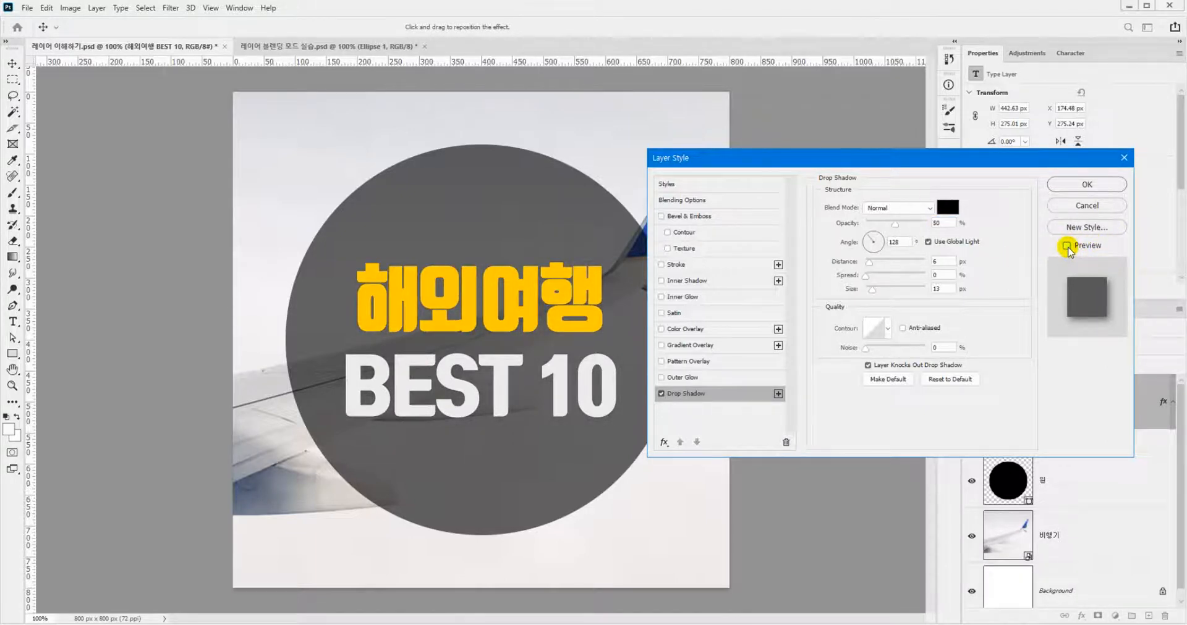
{"action": "left_click", "coordinate": [1067, 246]}
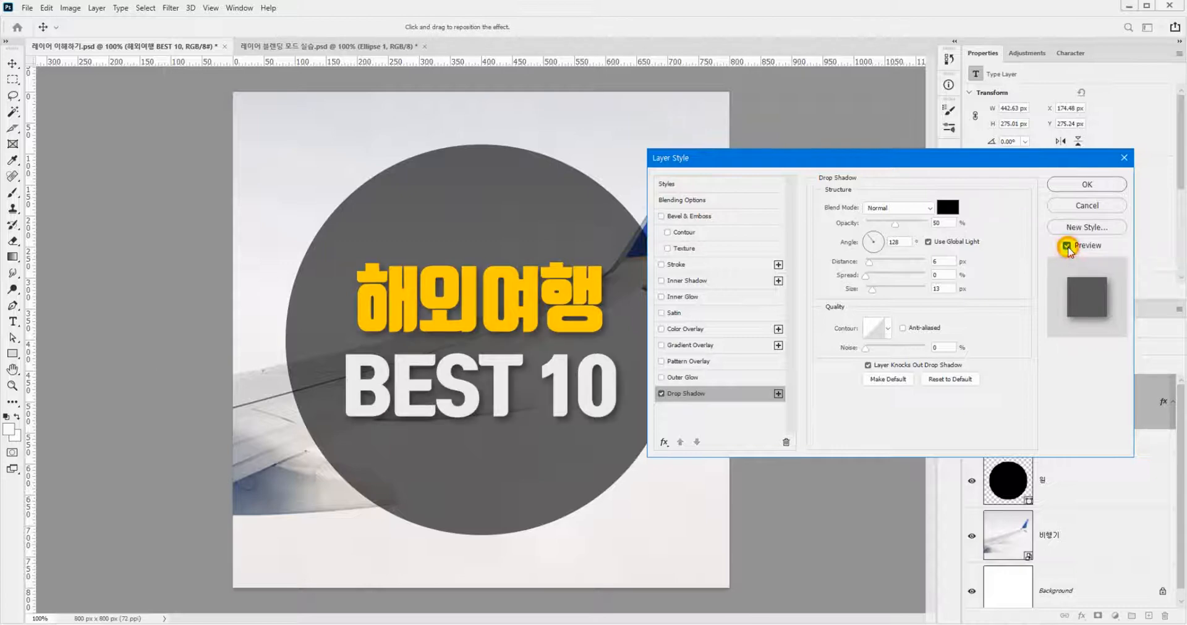
{"action": "left_click", "coordinate": [1067, 247]}
{"action": "left_click", "coordinate": [1066, 246]}
{"action": "left_click", "coordinate": [1066, 246]}
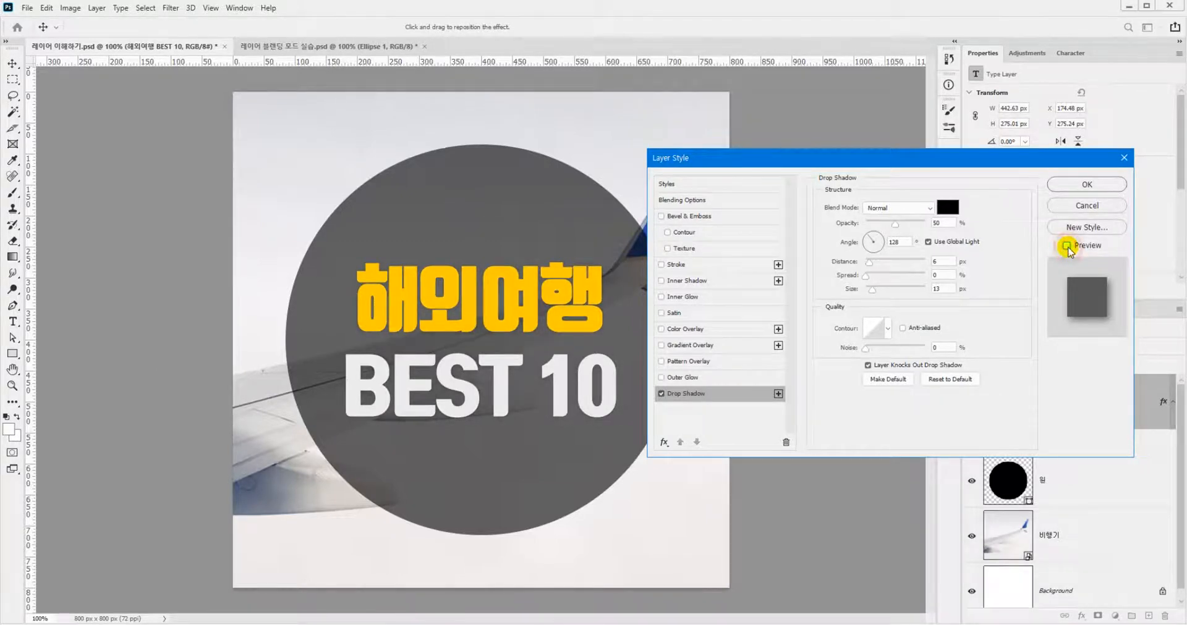
{"action": "left_click", "coordinate": [1067, 247]}
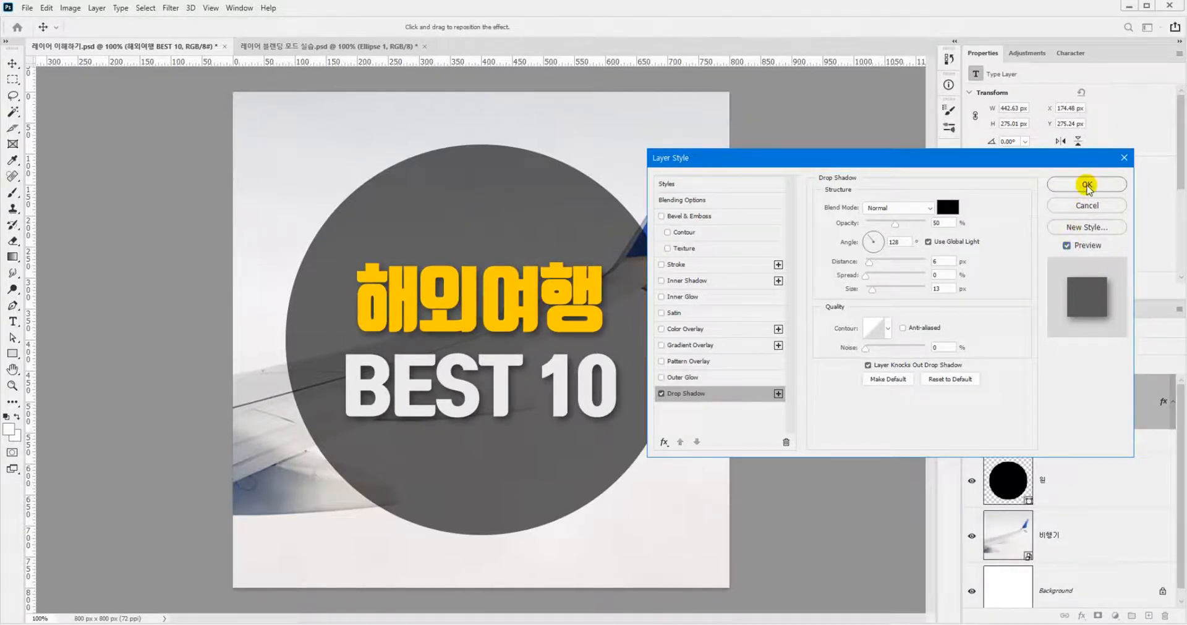
{"action": "left_click", "coordinate": [1087, 186]}
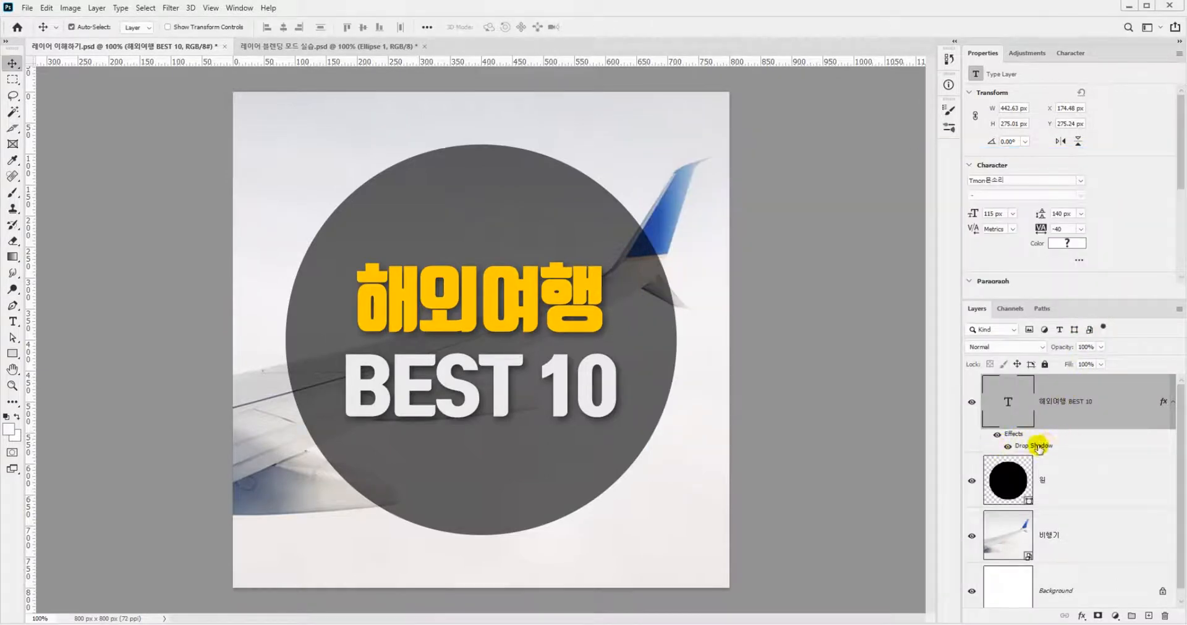
Reopen the text layer's style settings and enable the Gradient Overlay effect.
{"action": "left_click", "coordinate": [1127, 403]}
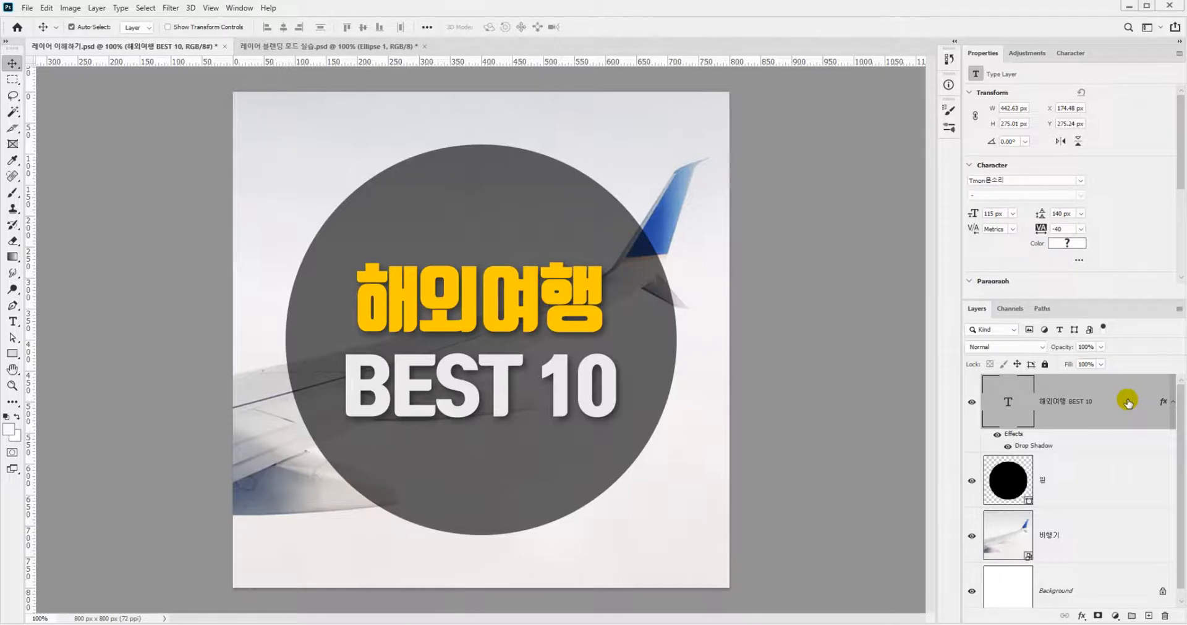
{"action": "double_click", "coordinate": [1128, 403]}
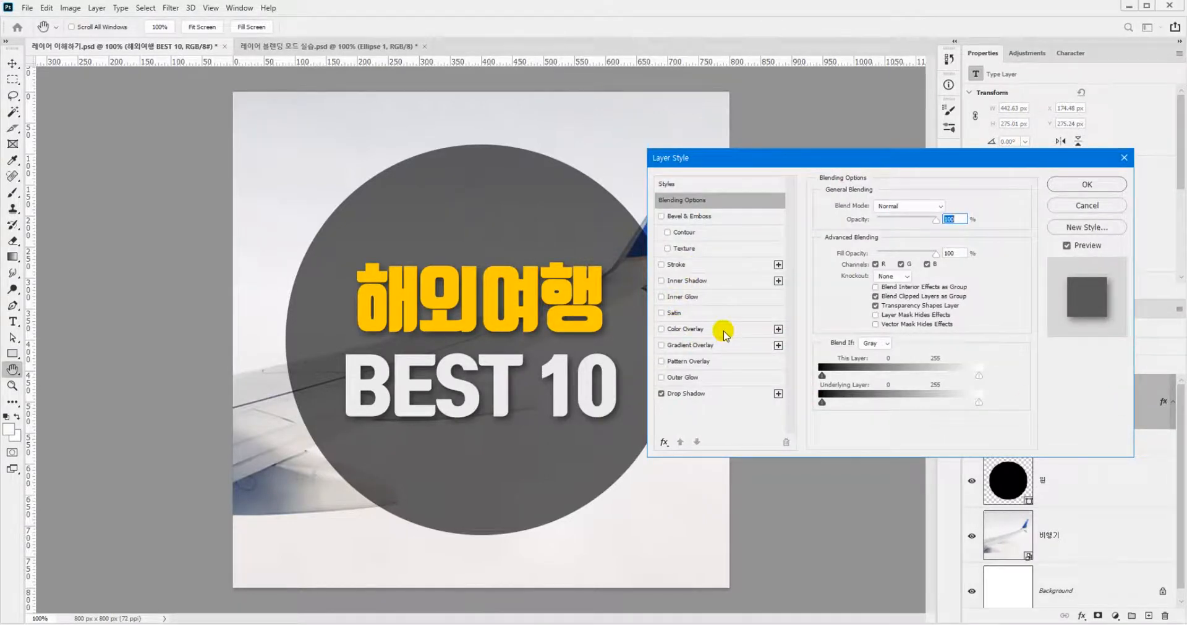
{"action": "left_click", "coordinate": [682, 350]}
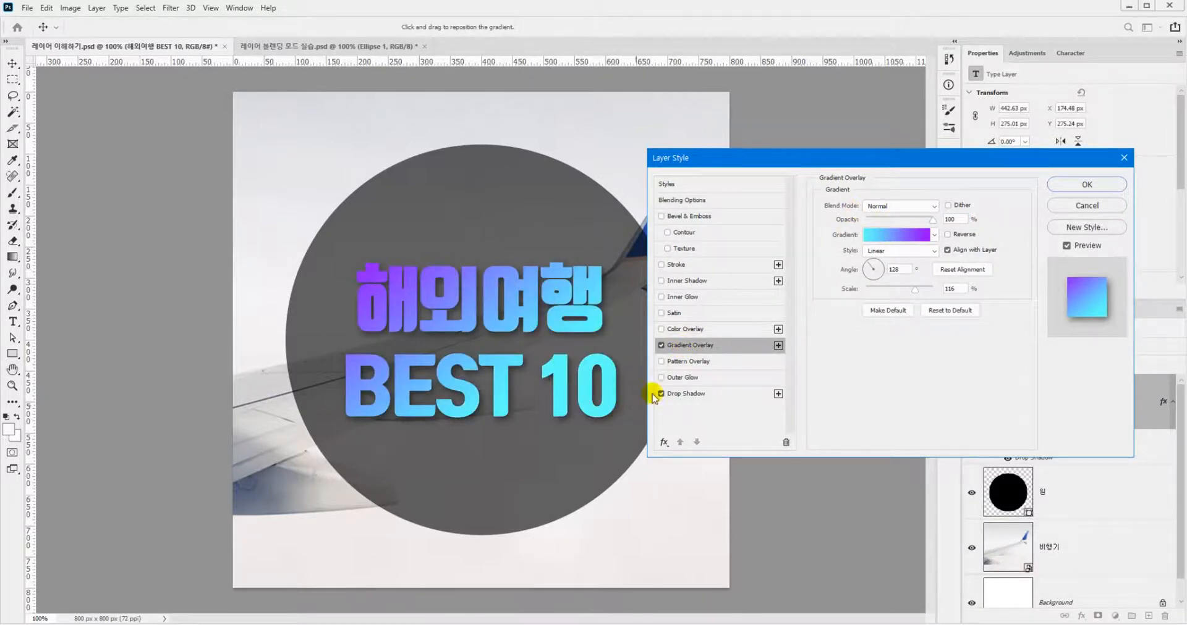
Compare the Normal and Darken blend modes on the text's gradient overlay, settling on Normal.
{"action": "left_click", "coordinate": [901, 206]}
{"action": "left_click", "coordinate": [899, 214]}
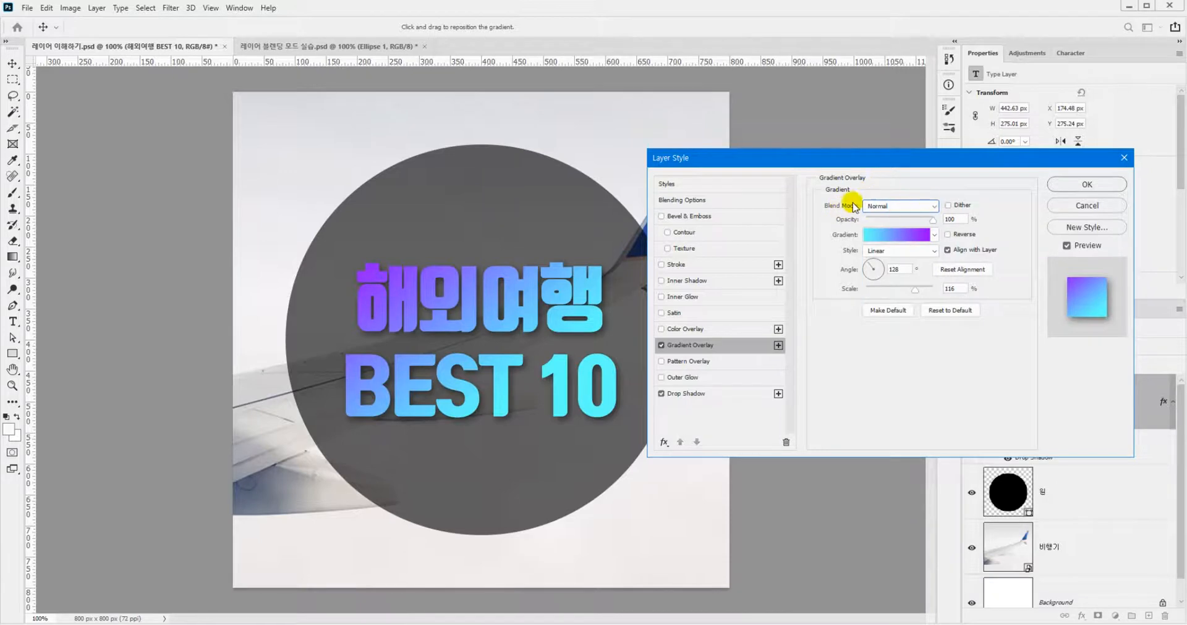
{"action": "left_click", "coordinate": [897, 208]}
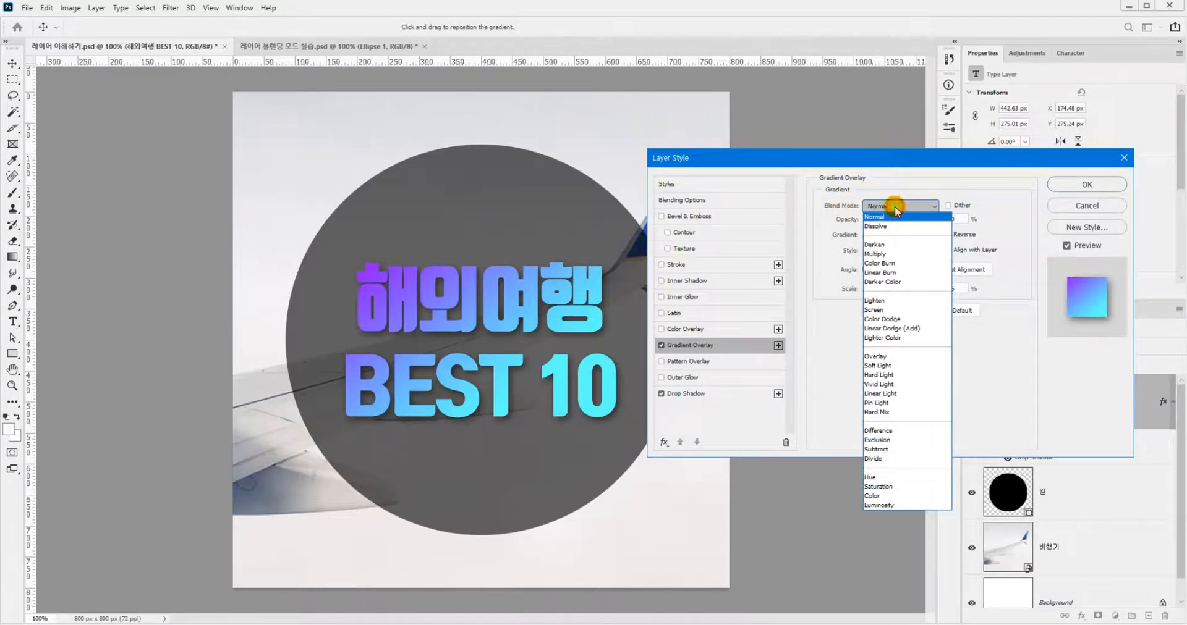
{"action": "left_click", "coordinate": [889, 246]}
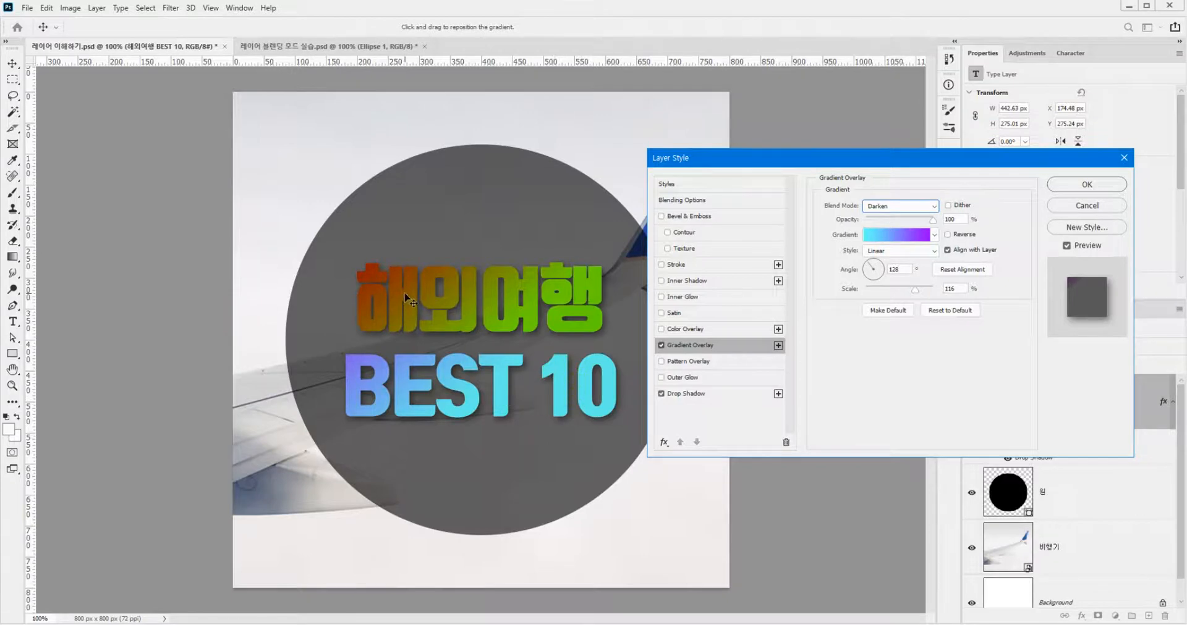
{"action": "left_click", "coordinate": [897, 207]}
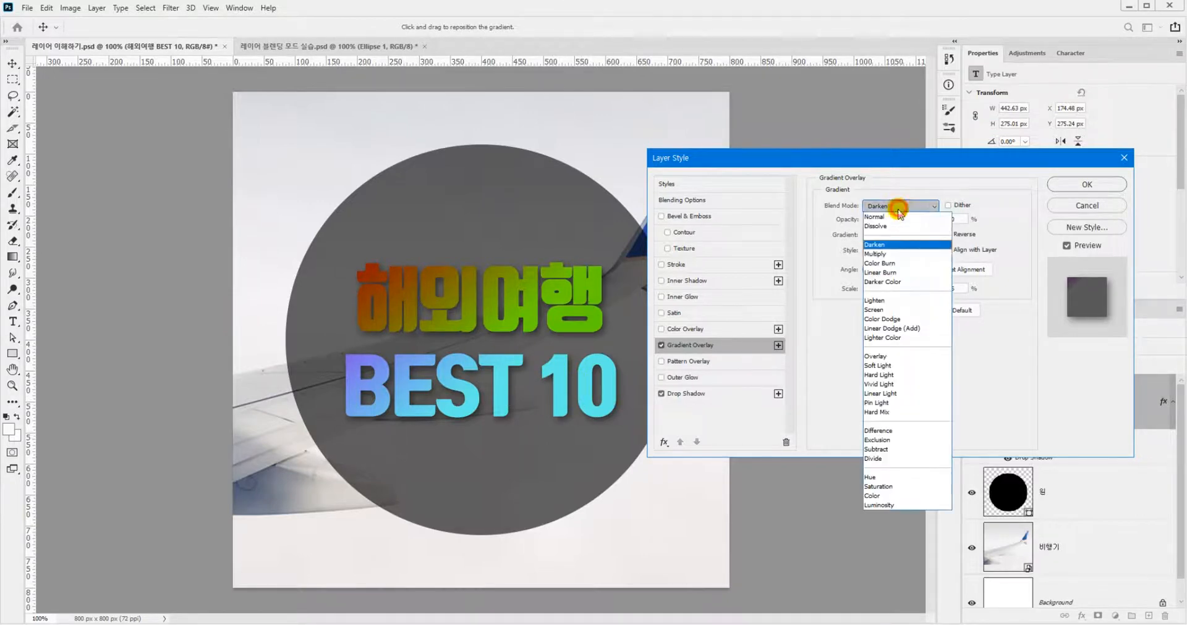
{"action": "left_click", "coordinate": [896, 218]}
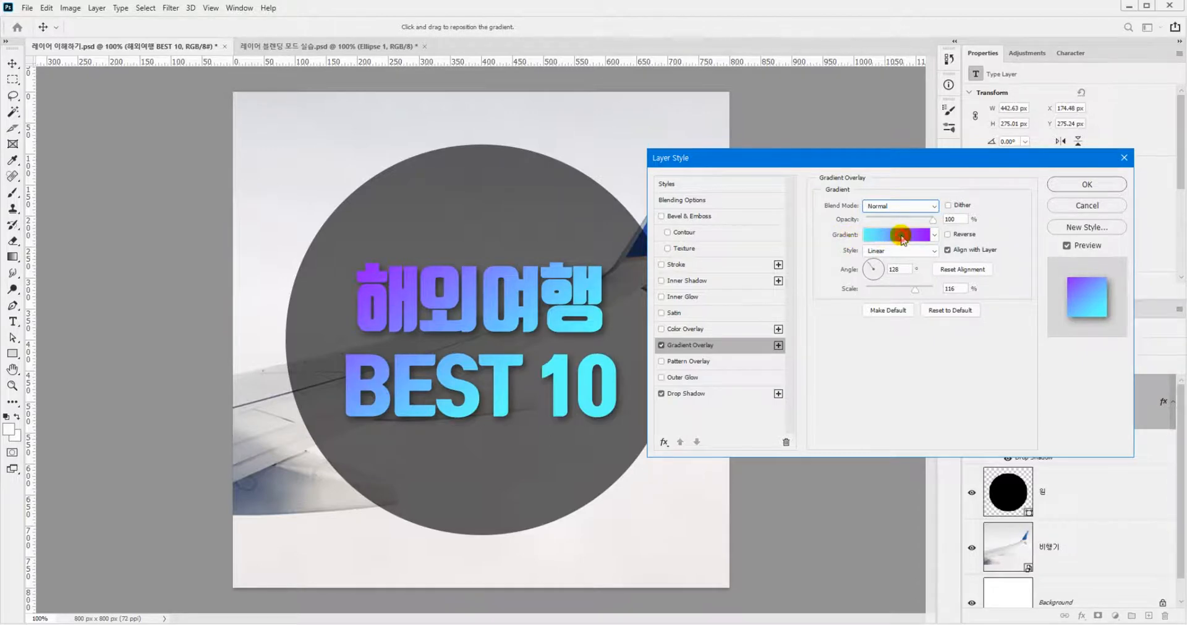
Open the overlay's gradient for editing and change the starting color stop at 0% to yellow.
{"action": "left_click", "coordinate": [902, 237]}
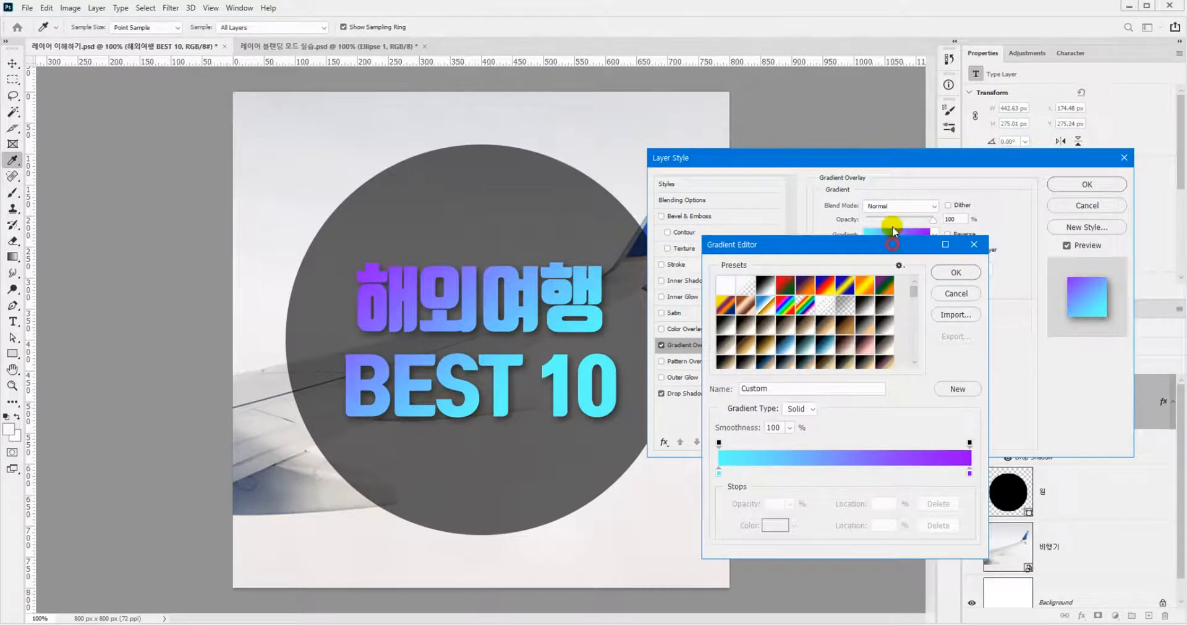
{"action": "left_click_drag", "start_coordinate": [892, 247], "coordinate": [892, 223]}
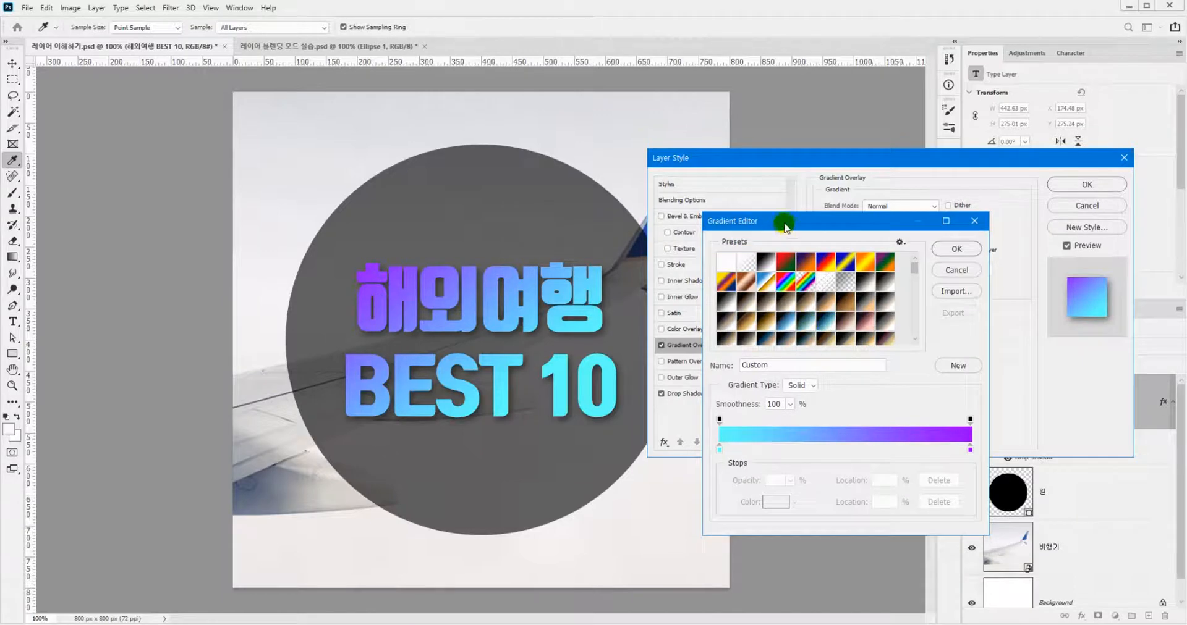
{"action": "left_click_drag", "start_coordinate": [782, 223], "coordinate": [781, 191]}
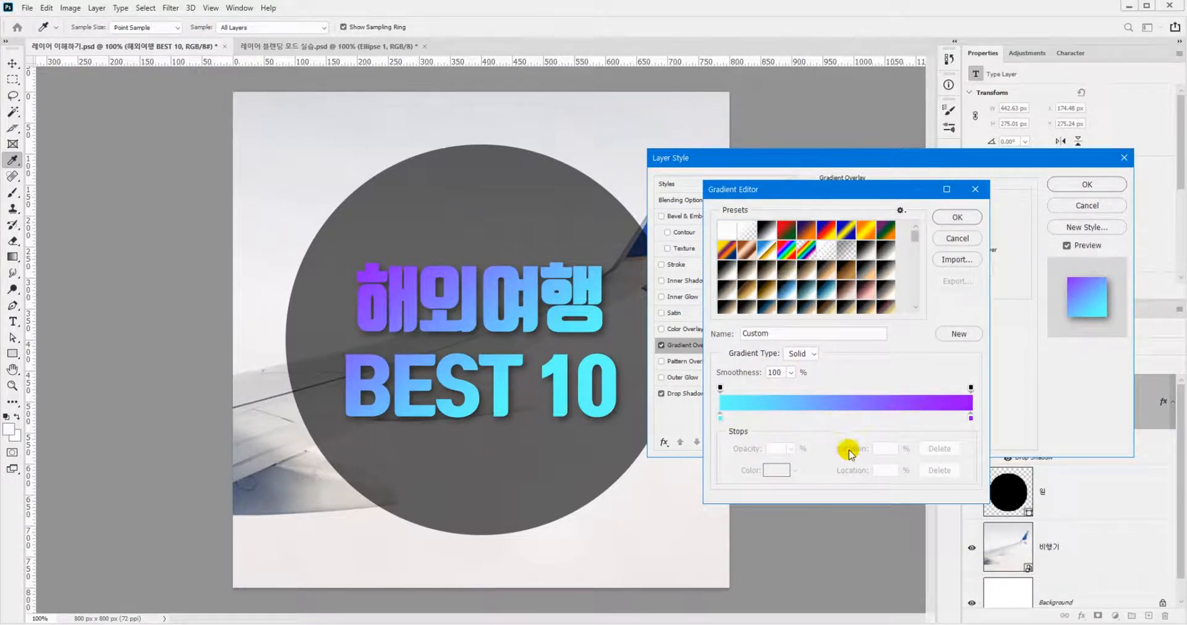
{"action": "left_click", "coordinate": [719, 421]}
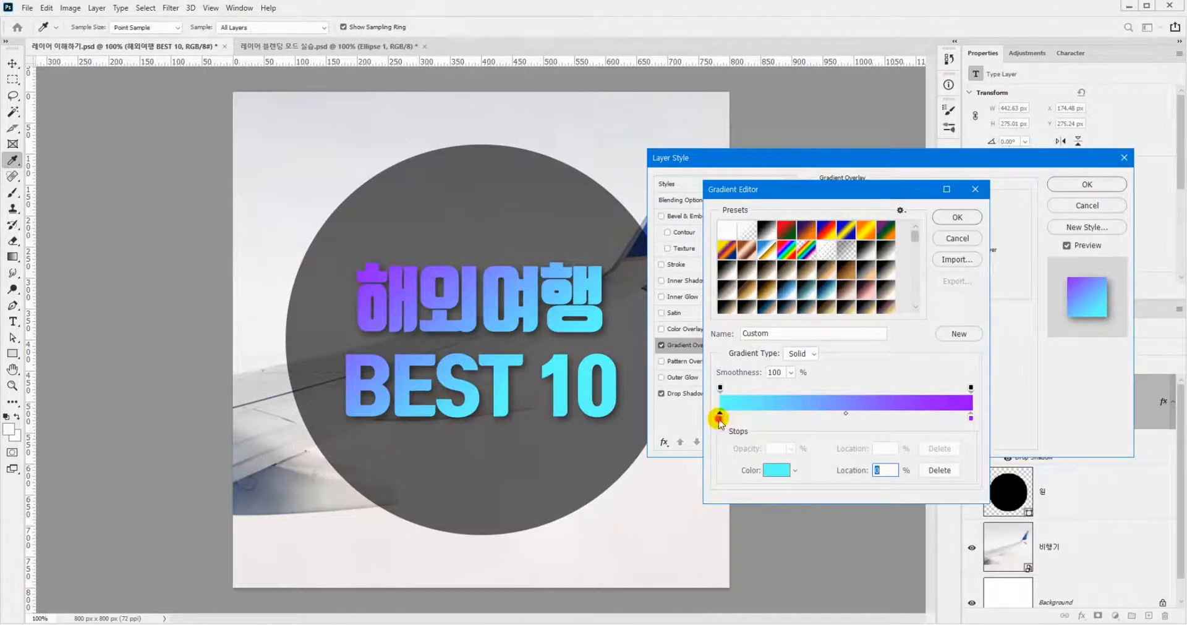
{"action": "double_click", "coordinate": [719, 420]}
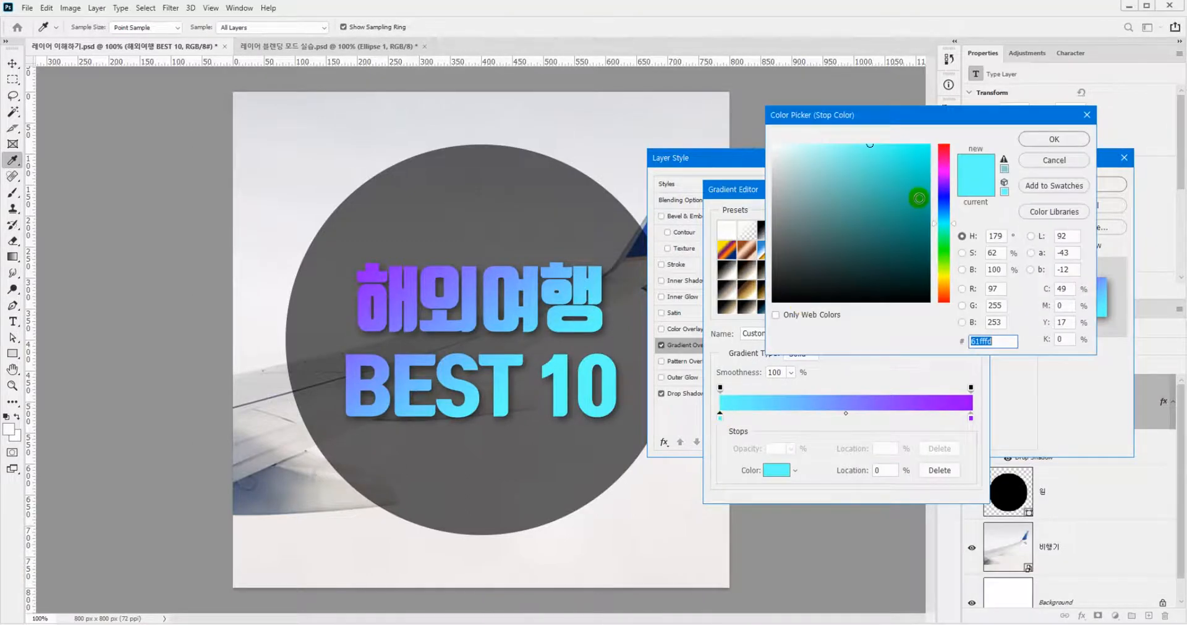
{"action": "left_click_drag", "start_coordinate": [945, 220], "coordinate": [940, 273]}
{"action": "left_click_drag", "start_coordinate": [898, 183], "coordinate": [935, 140]}
{"action": "left_click", "coordinate": [1054, 139]}
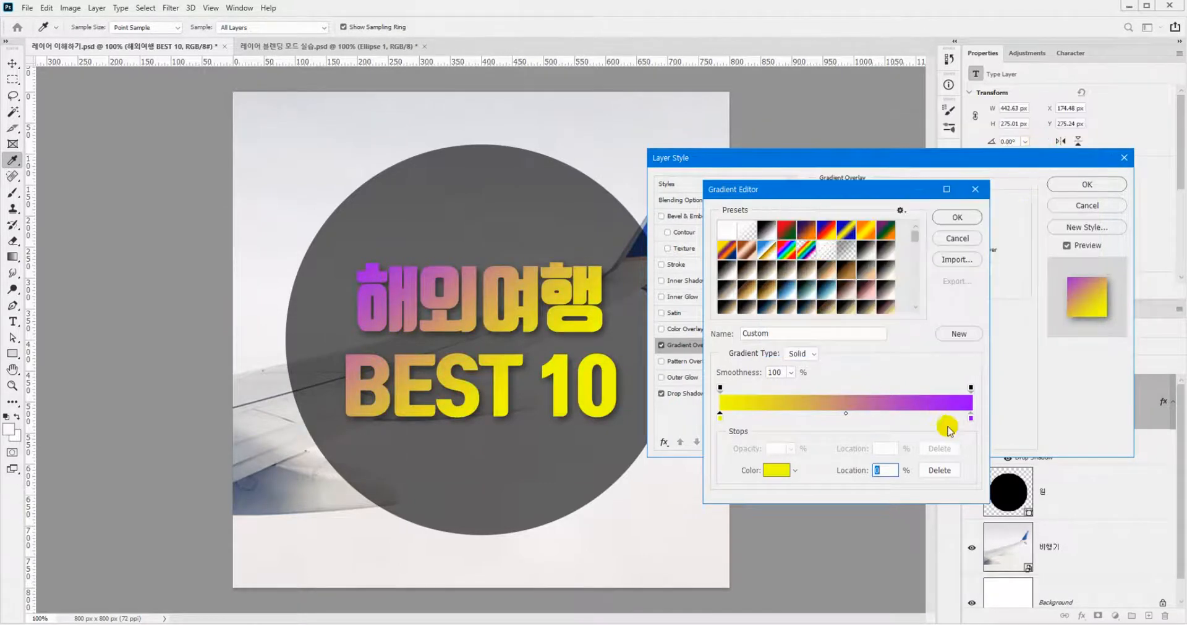
Try orange and red for the gradient's end stop at 100%, then set its color to cyan 00ffea.
{"action": "left_click", "coordinate": [970, 420]}
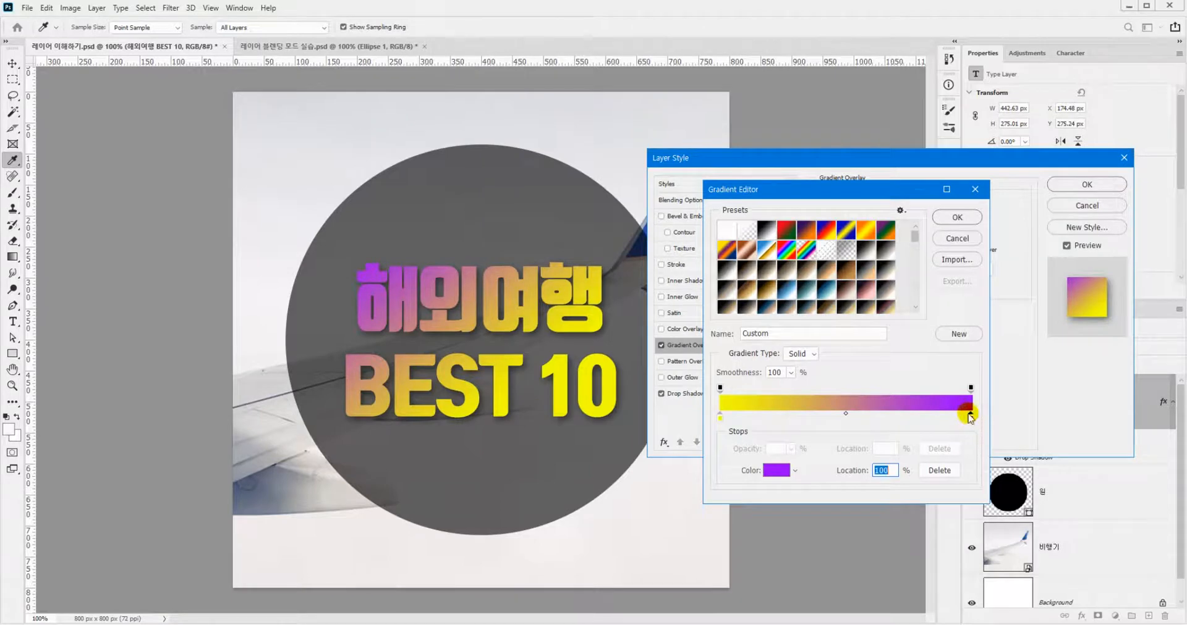
{"action": "double_click", "coordinate": [970, 420]}
{"action": "left_click_drag", "start_coordinate": [944, 227], "coordinate": [944, 287]}
{"action": "left_click_drag", "start_coordinate": [906, 180], "coordinate": [945, 126]}
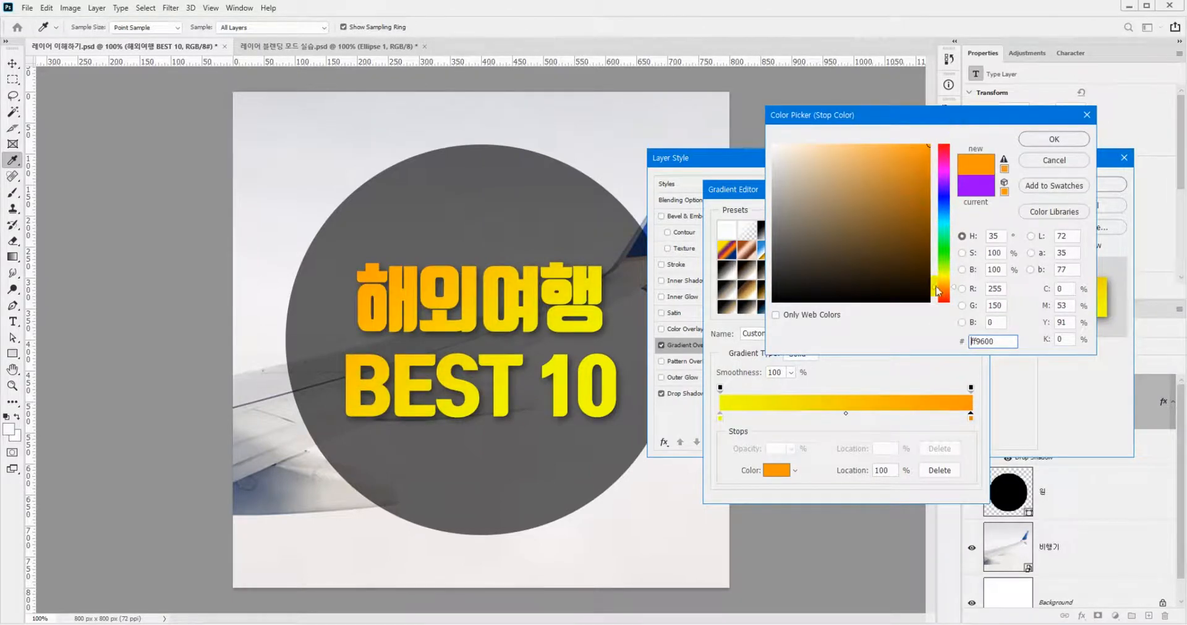
{"action": "mouse_move", "coordinate": [942, 287]}
{"action": "left_mouse_down"}
{"action": "mouse_move", "coordinate": [944, 301]}
{"action": "mouse_move", "coordinate": [945, 157]}
{"action": "left_mouse_up"}
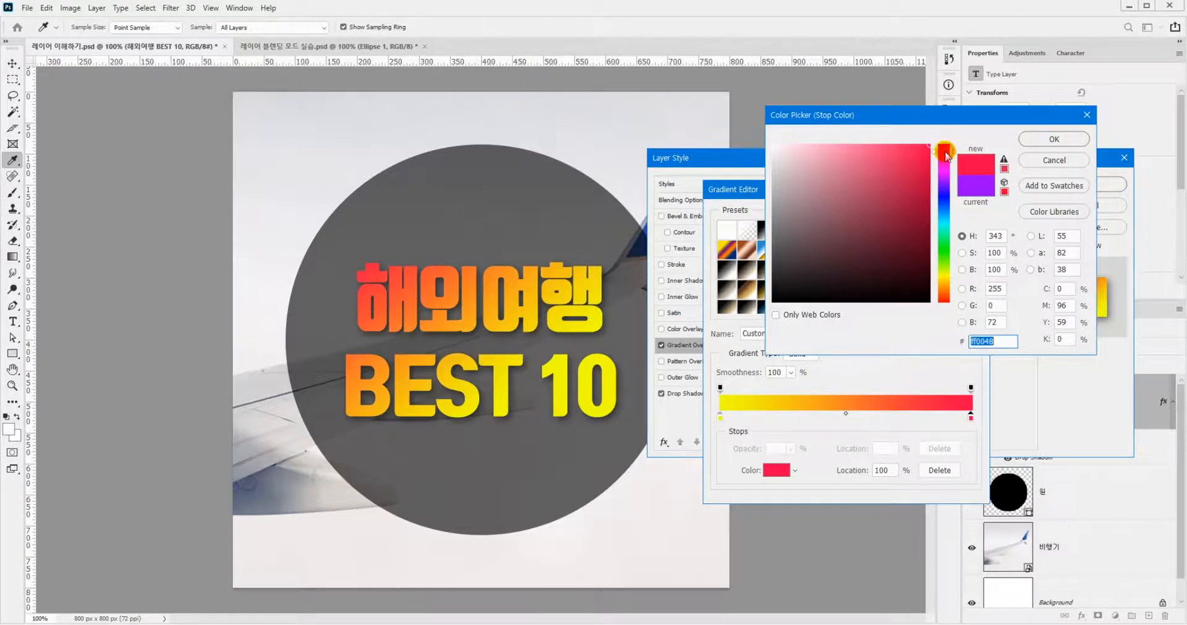
{"action": "left_click_drag", "start_coordinate": [945, 155], "coordinate": [946, 224]}
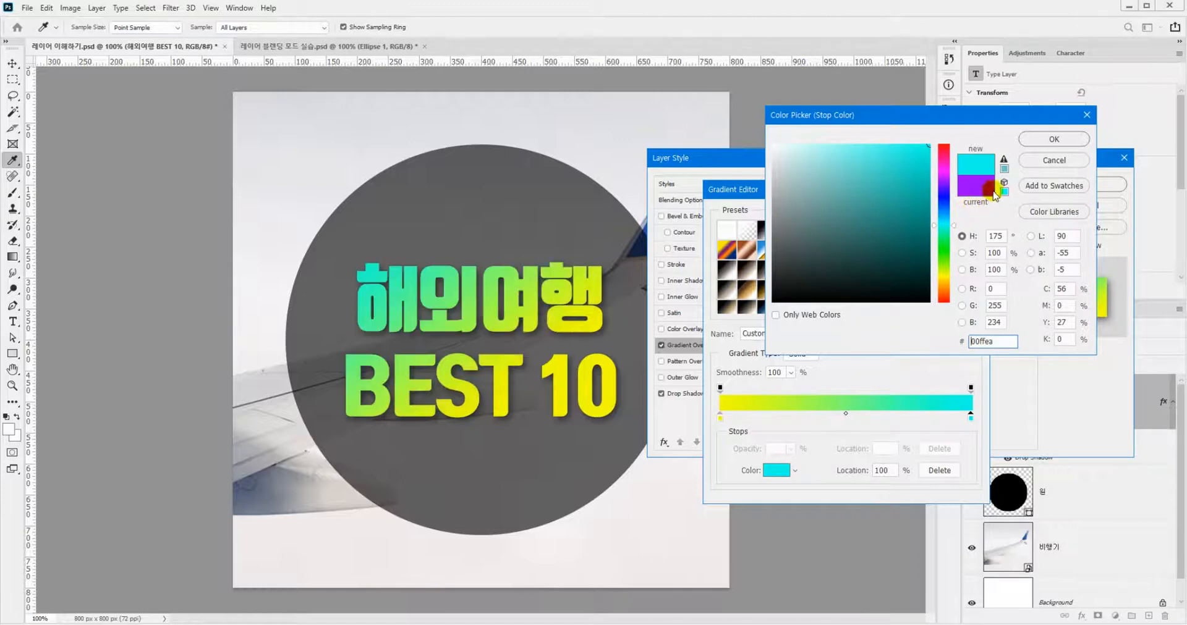
{"action": "left_click", "coordinate": [1031, 138]}
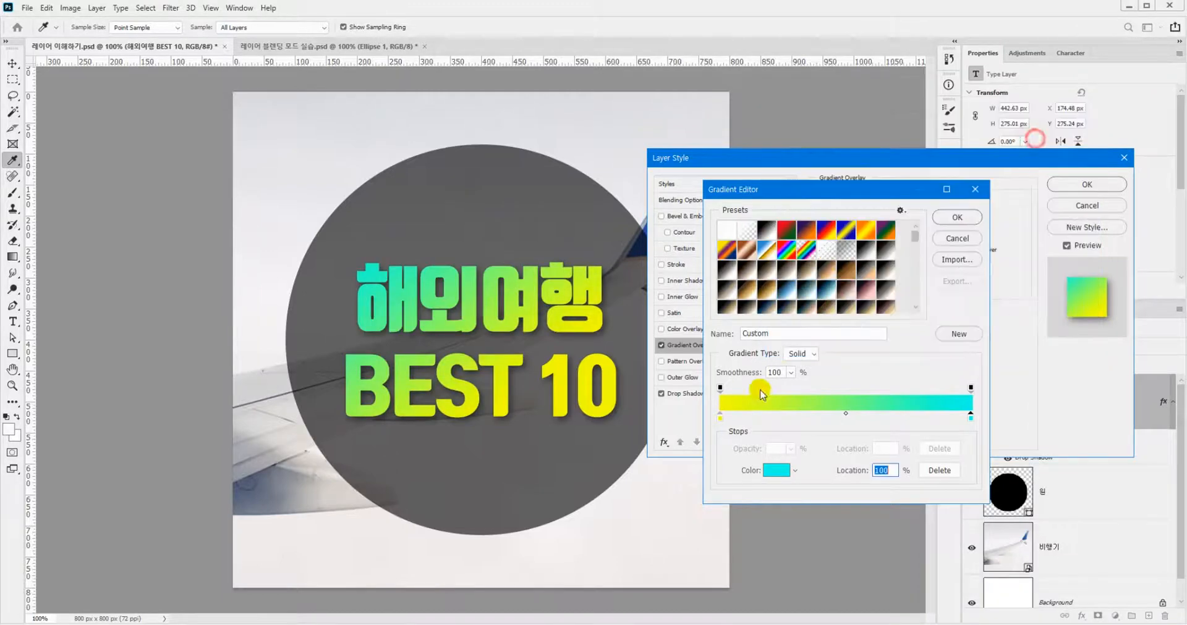
Change the gradient's starting color stop at 0% to the yellow-orange ffb400.
{"action": "double_click", "coordinate": [720, 418]}
{"action": "left_click_drag", "start_coordinate": [941, 228], "coordinate": [944, 257]}
{"action": "mouse_move", "coordinate": [883, 230]}
{"action": "left_mouse_down"}
{"action": "mouse_move", "coordinate": [829, 180]}
{"action": "mouse_move", "coordinate": [828, 233]}
{"action": "left_mouse_up"}
{"action": "left_click", "coordinate": [946, 290]}
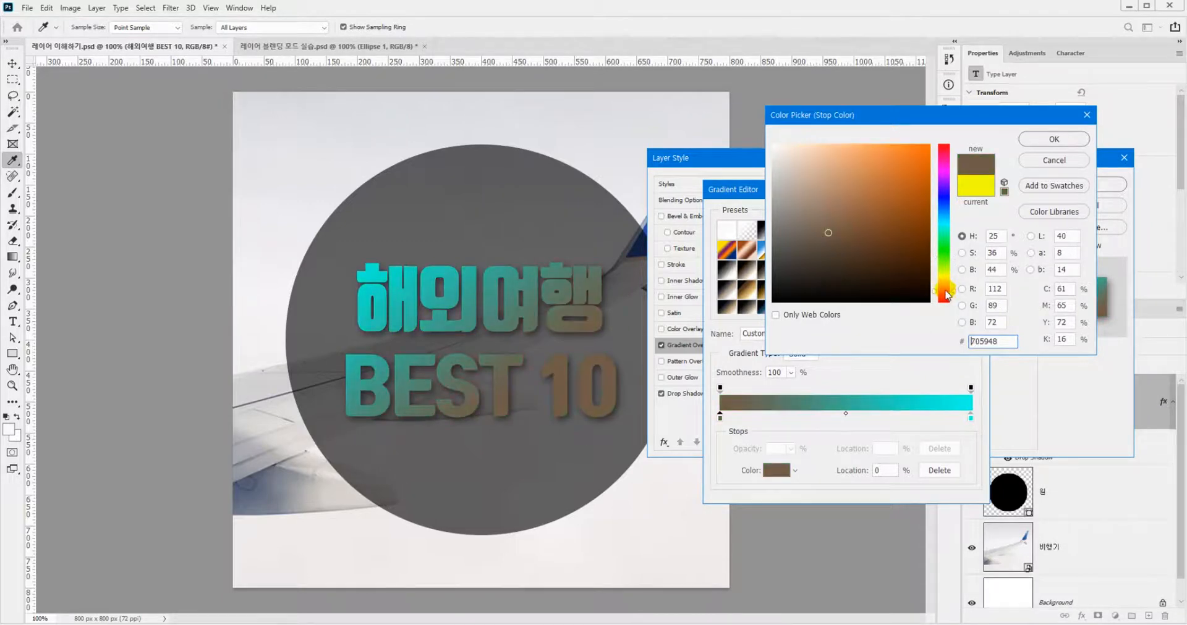
{"action": "left_click_drag", "start_coordinate": [899, 200], "coordinate": [932, 134]}
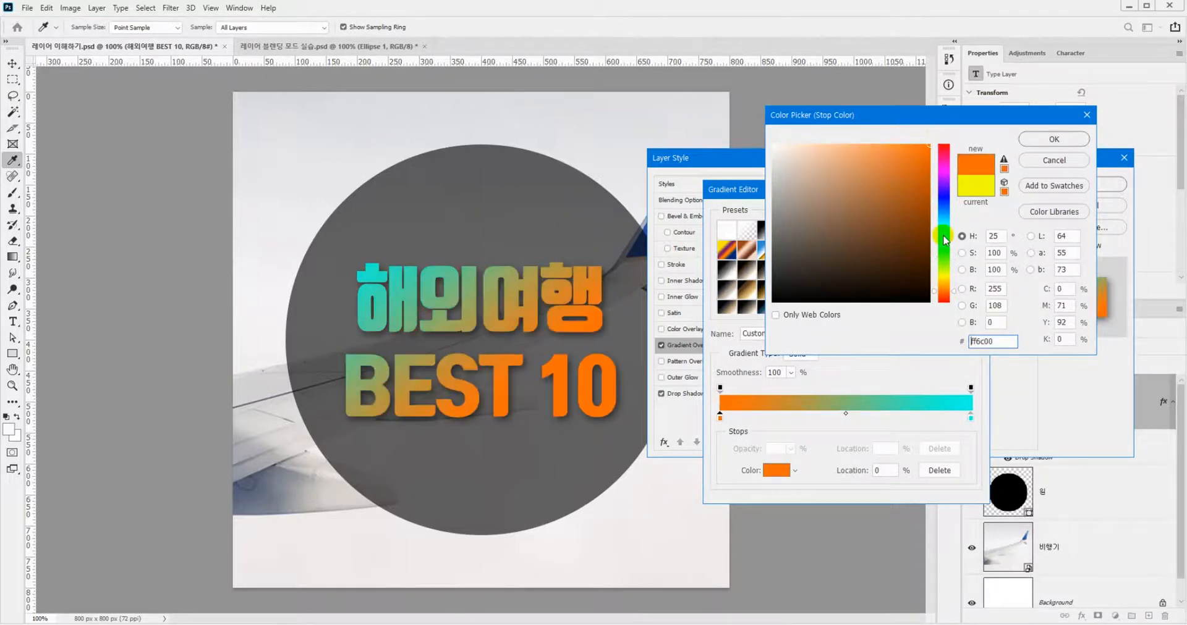
{"action": "left_click", "coordinate": [946, 289]}
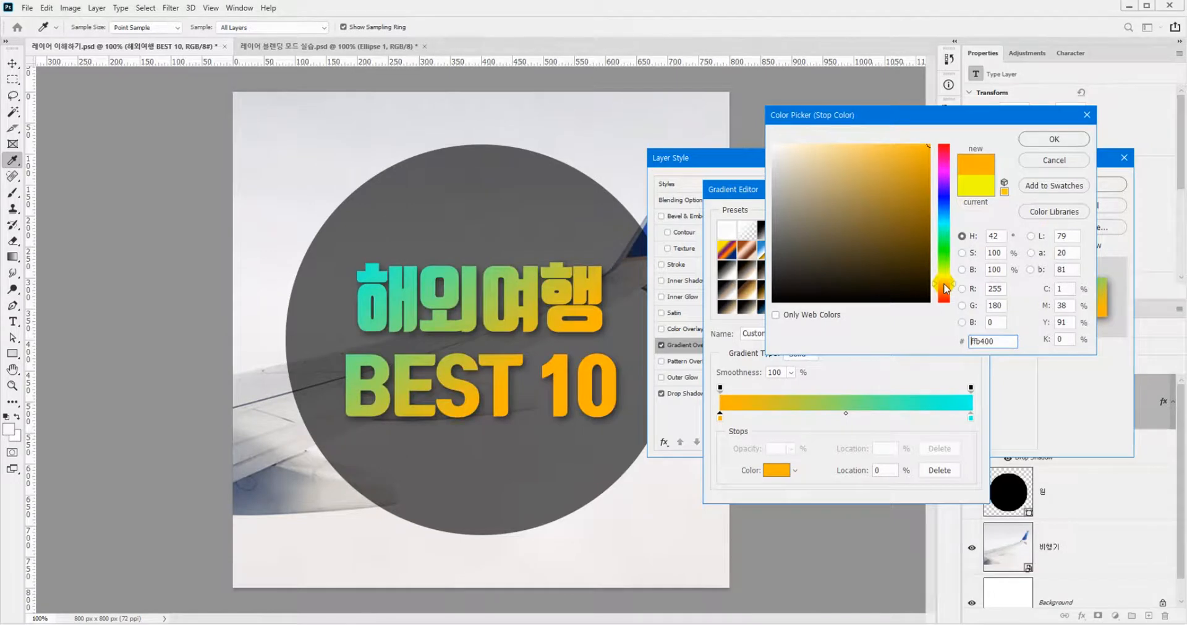
{"action": "left_click", "coordinate": [1057, 147]}
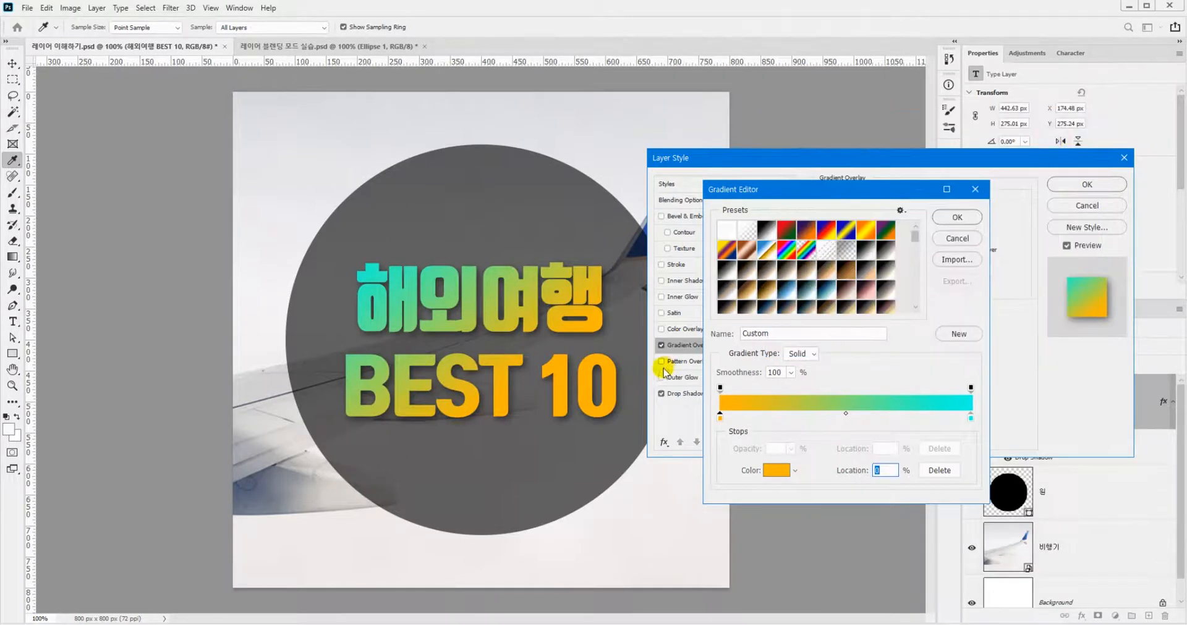
Add three intermediate color stops to the gradient and recolor the one at 69% purple.
{"action": "left_click", "coordinate": [856, 416]}
{"action": "left_click", "coordinate": [819, 417]}
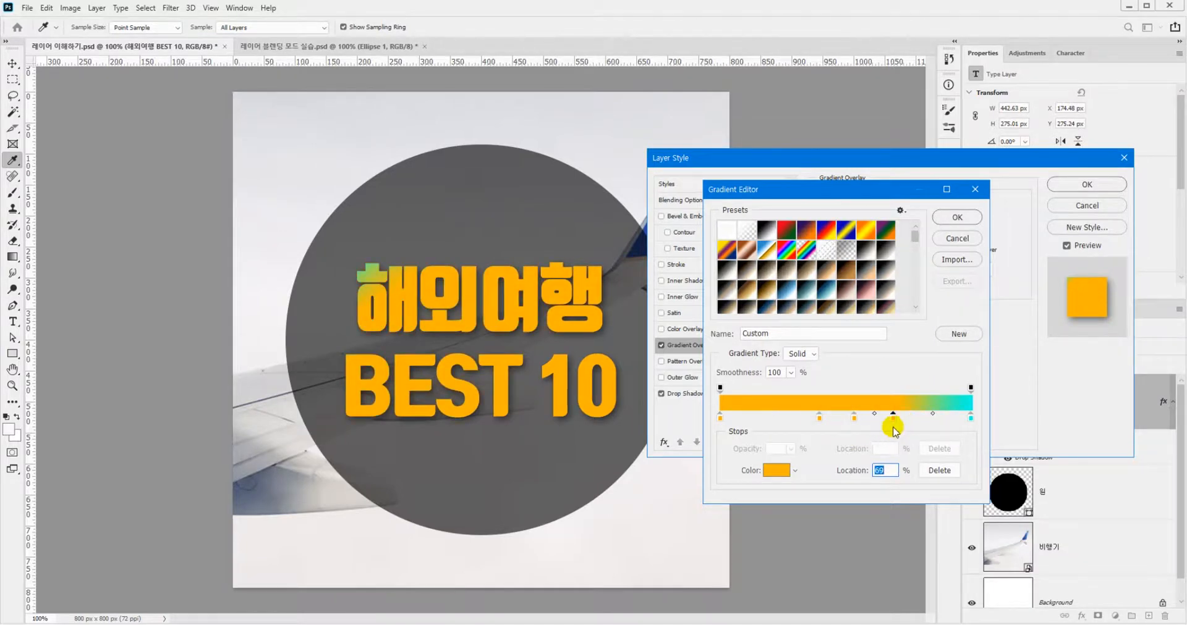
{"action": "double_click", "coordinate": [893, 418]}
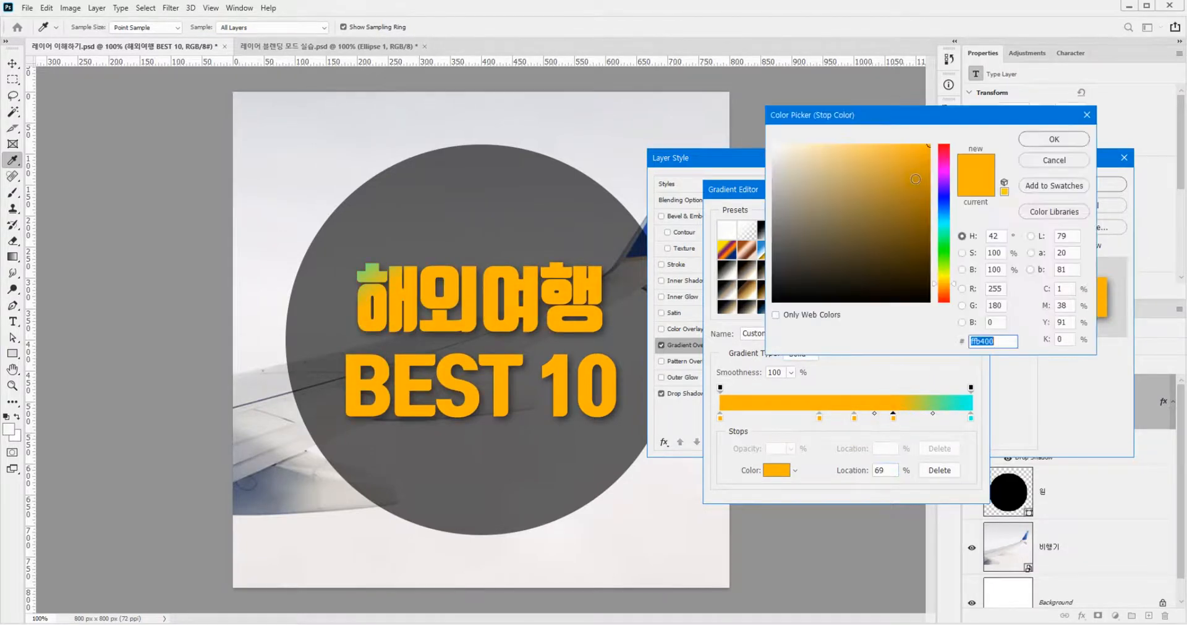
{"action": "left_click", "coordinate": [943, 180]}
{"action": "left_click", "coordinate": [912, 177]}
{"action": "left_click", "coordinate": [1027, 139]}
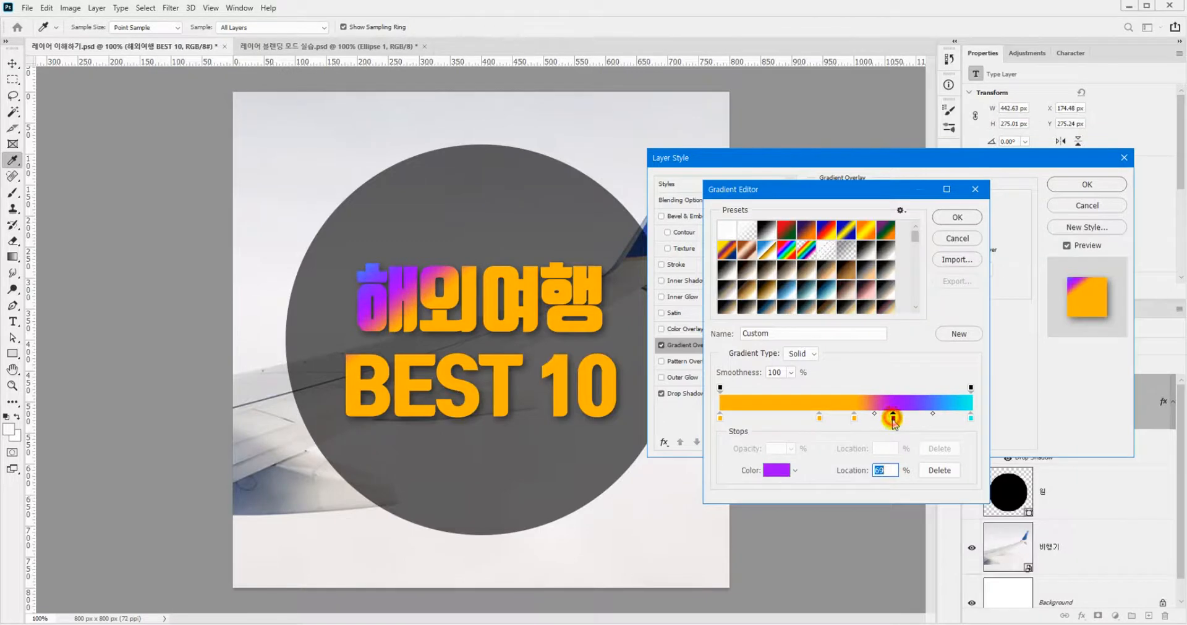
Remove the intermediate color stops from the gradient and accept the orange-to-cyan gradient.
{"action": "left_click_drag", "start_coordinate": [893, 418], "coordinate": [894, 479]}
{"action": "left_click", "coordinate": [818, 418]}
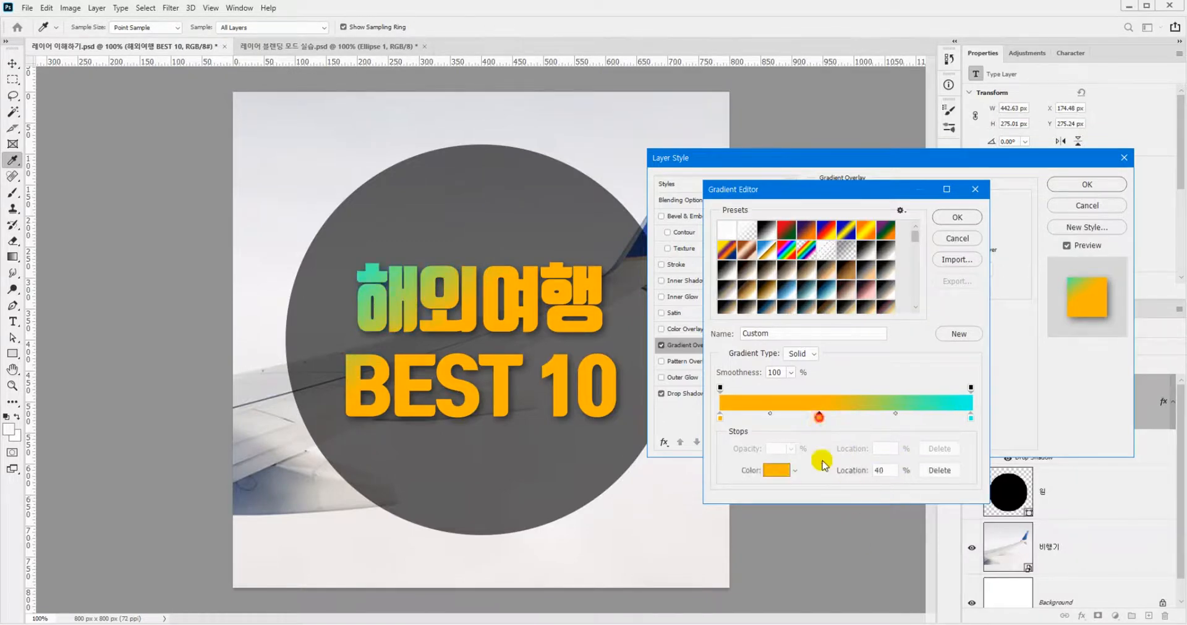
{"action": "left_click_drag", "start_coordinate": [822, 465], "coordinate": [824, 471]}
{"action": "left_click", "coordinate": [949, 219]}
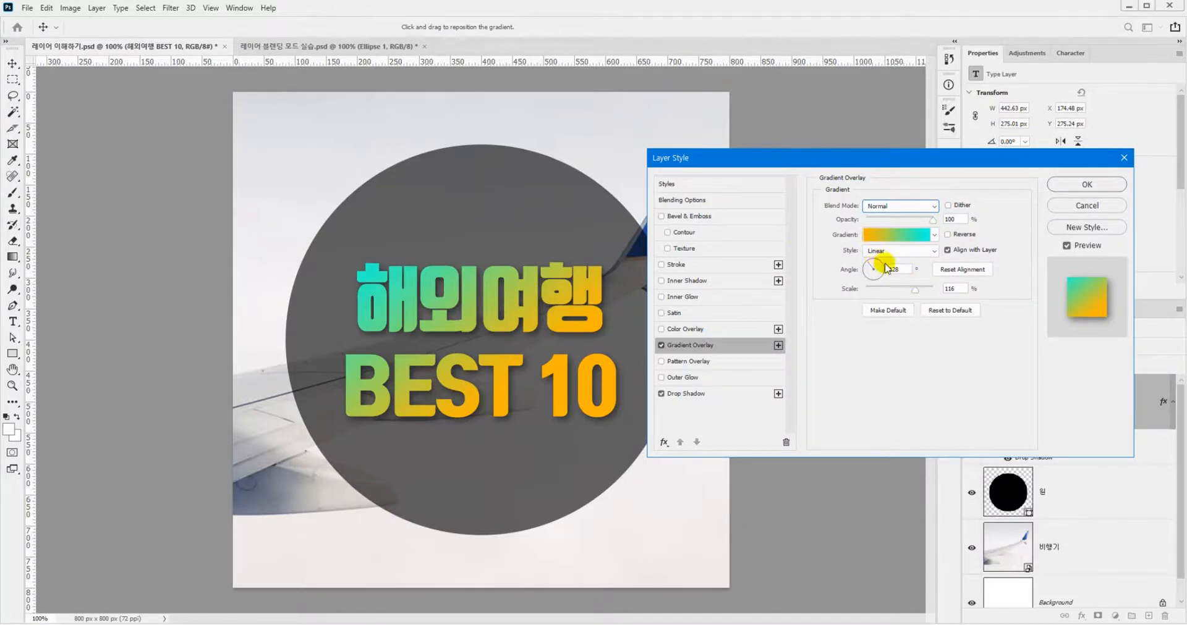
Set the gradient overlay's angle to 132°.
{"action": "left_click_drag", "start_coordinate": [874, 265], "coordinate": [826, 280]}
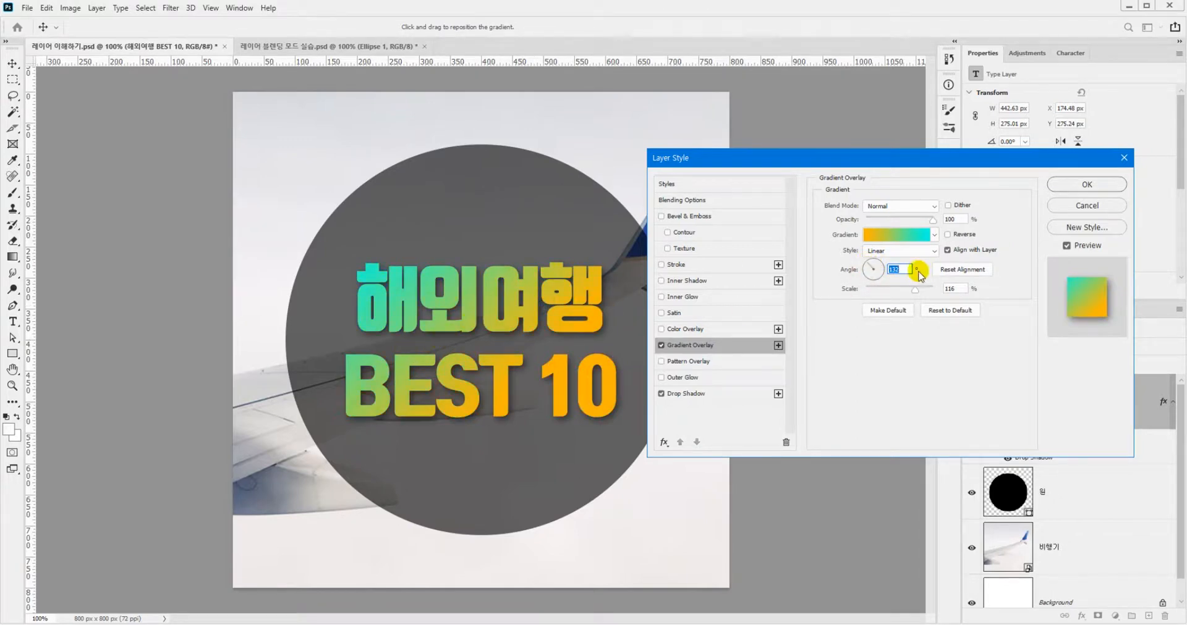
Reposition the gradient across the text on the canvas and reduce the gradient overlay's scale to about 75%.
{"action": "left_click_drag", "start_coordinate": [468, 332], "coordinate": [508, 349]}
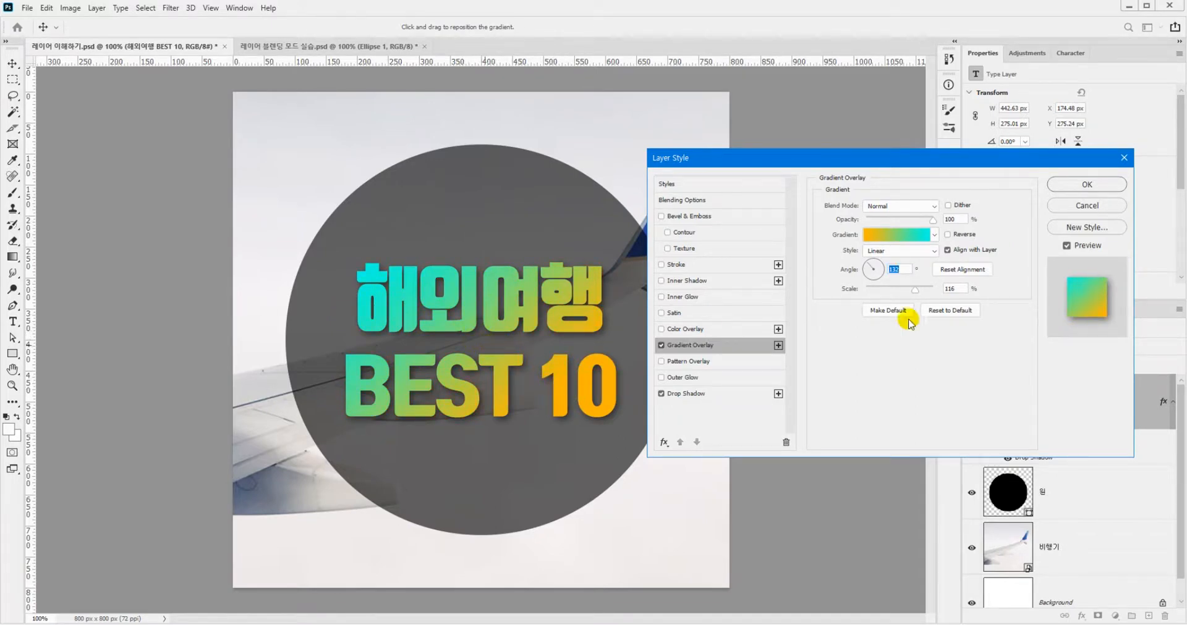
{"action": "mouse_move", "coordinate": [911, 296]}
{"action": "left_mouse_down"}
{"action": "mouse_move", "coordinate": [845, 295]}
{"action": "mouse_move", "coordinate": [890, 297]}
{"action": "left_mouse_up"}
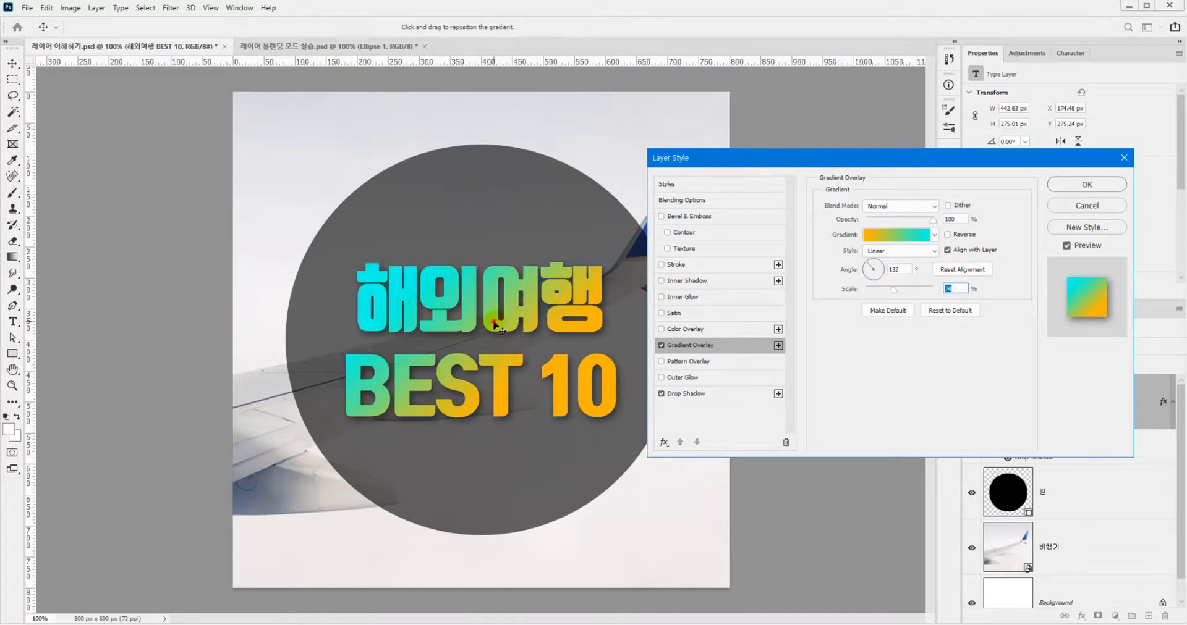
{"action": "left_click", "coordinate": [500, 328]}
Enable the Stroke effect on the text, set its color to white ffffff and reduce its size to about 6 px.
{"action": "left_click", "coordinate": [679, 264]}
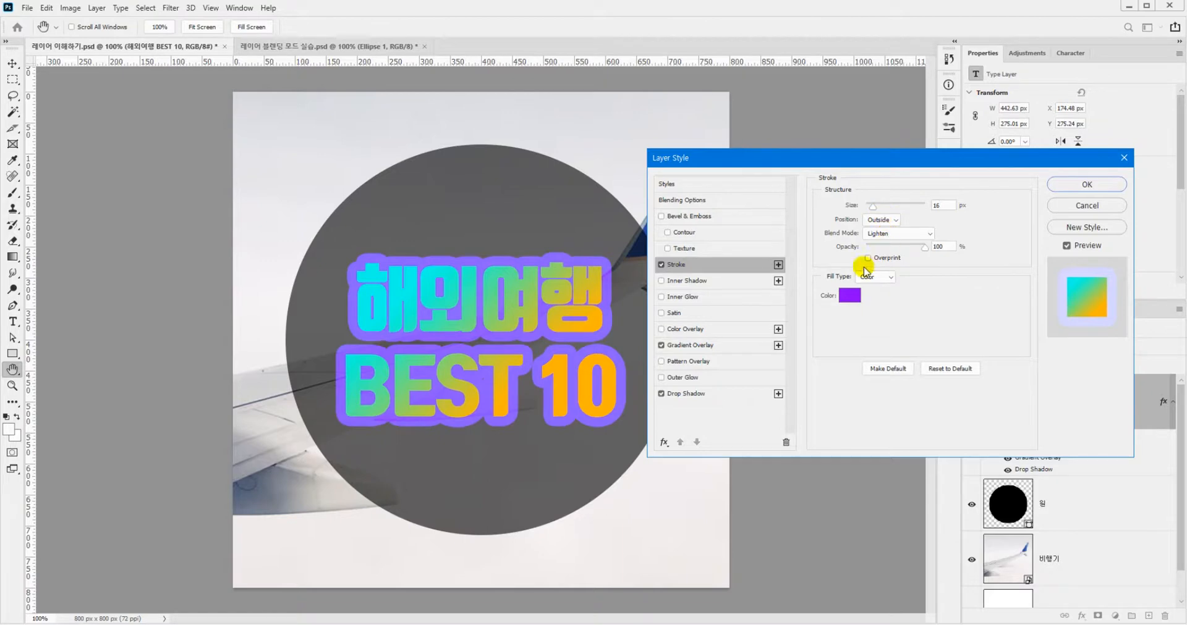
{"action": "left_click", "coordinate": [849, 296]}
{"action": "left_click_drag", "start_coordinate": [840, 186], "coordinate": [753, 137]}
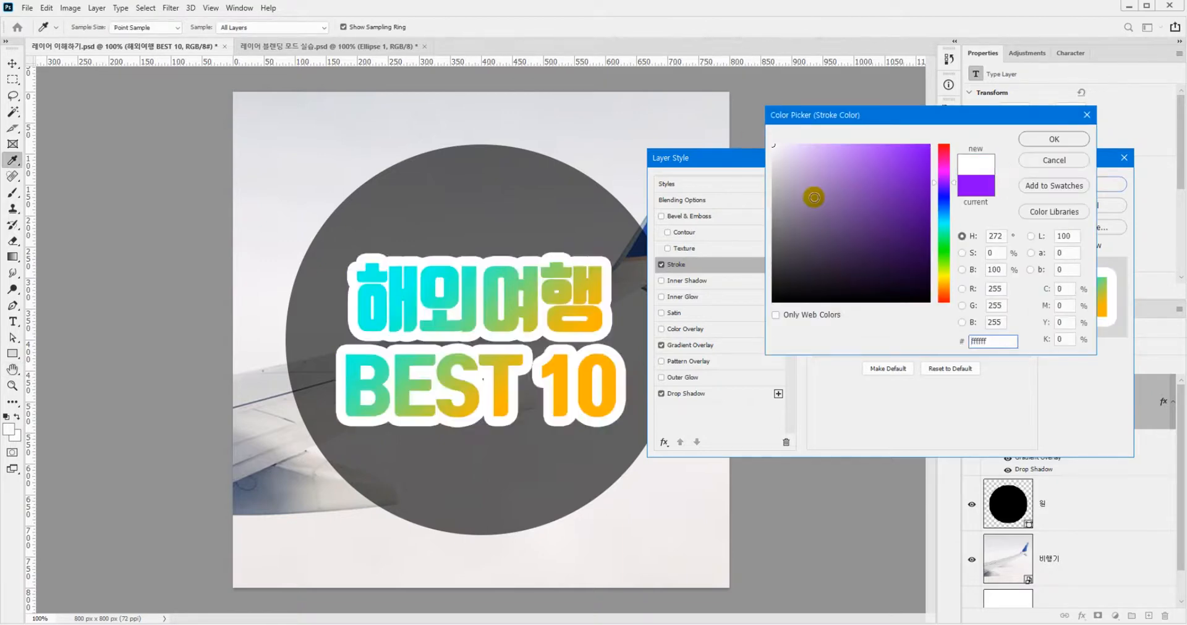
{"action": "left_click", "coordinate": [1053, 139]}
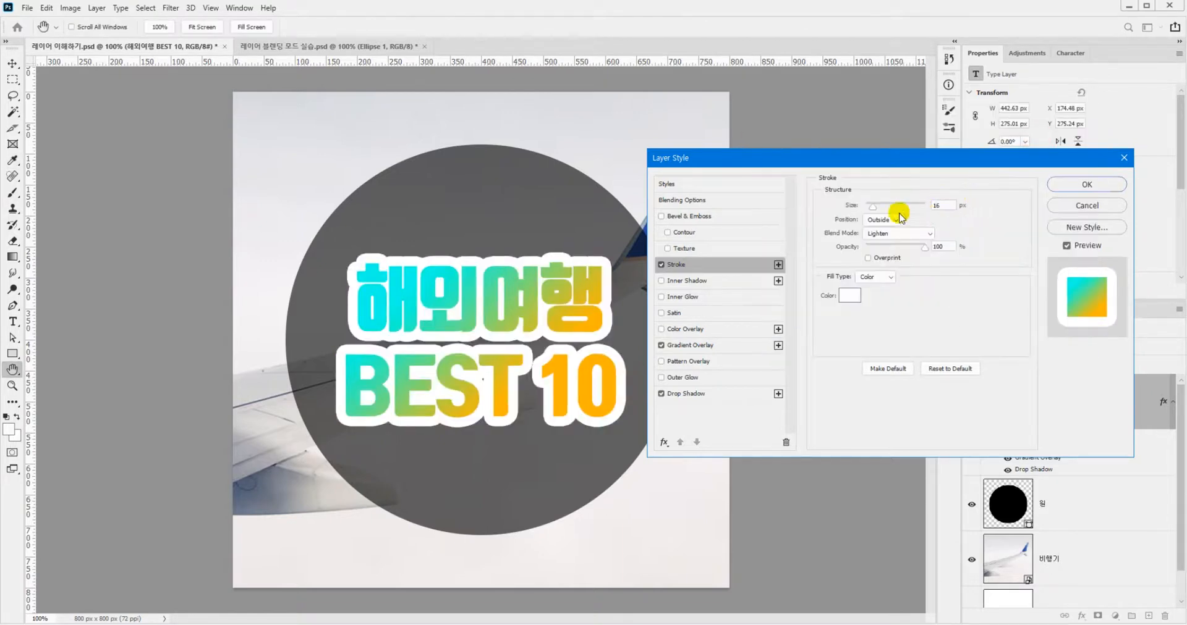
{"action": "left_click_drag", "start_coordinate": [874, 207], "coordinate": [870, 207]}
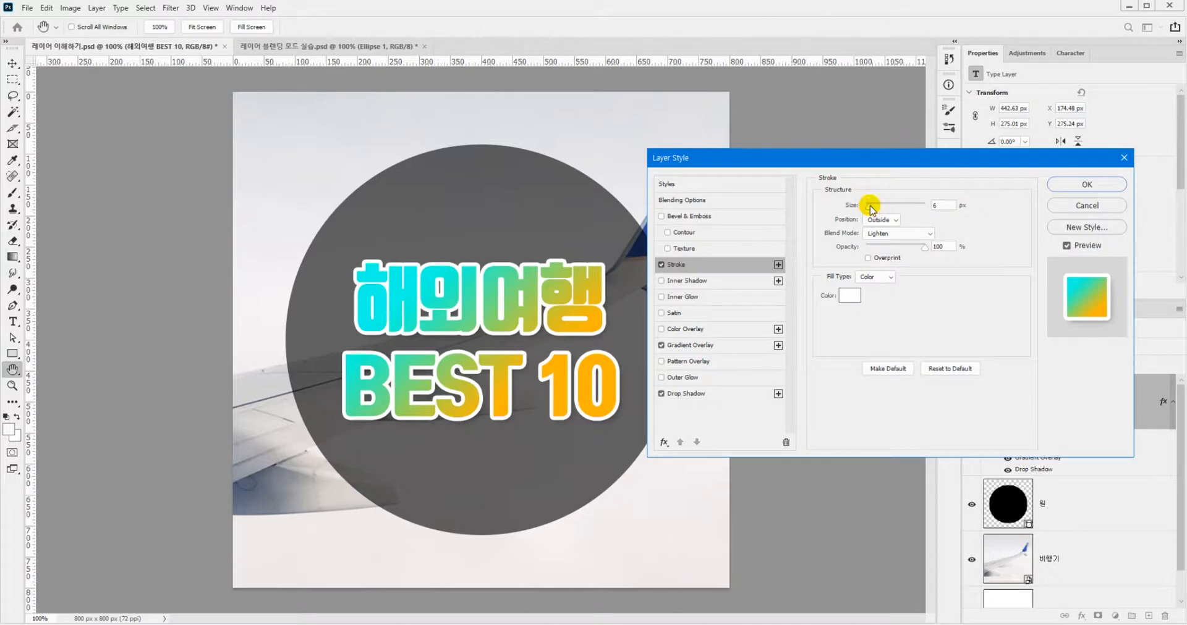
Give the stroke the black color 000000, Normal blend mode and a slightly larger size, and apply the layer style.
{"action": "left_click", "coordinate": [854, 293]}
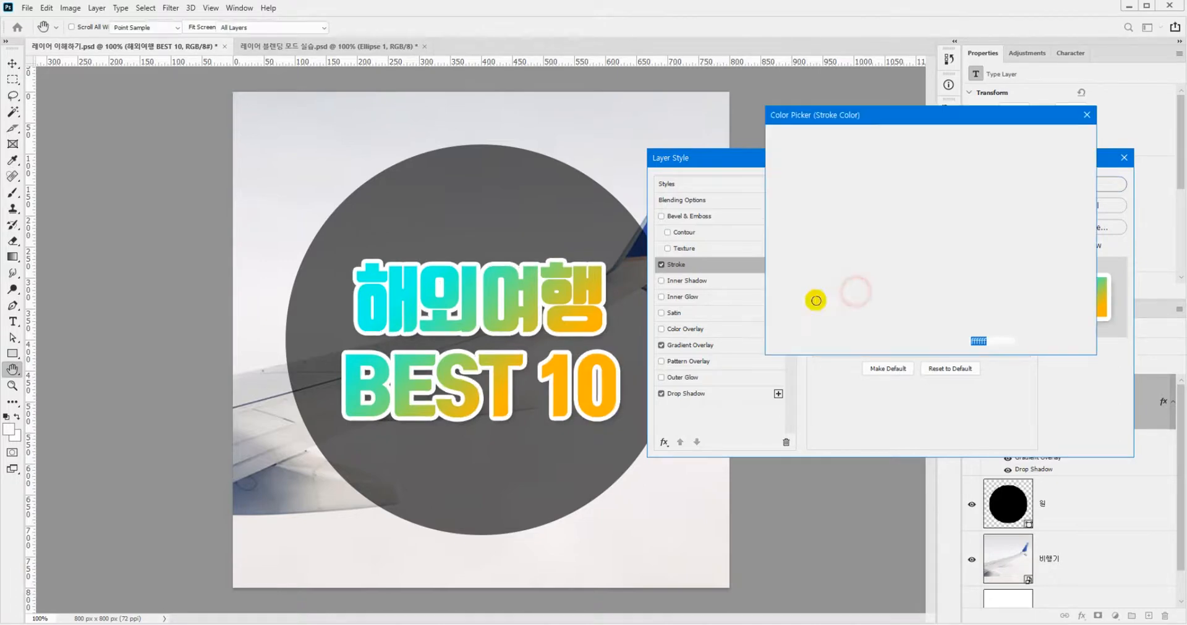
{"action": "type", "text": "000000"}
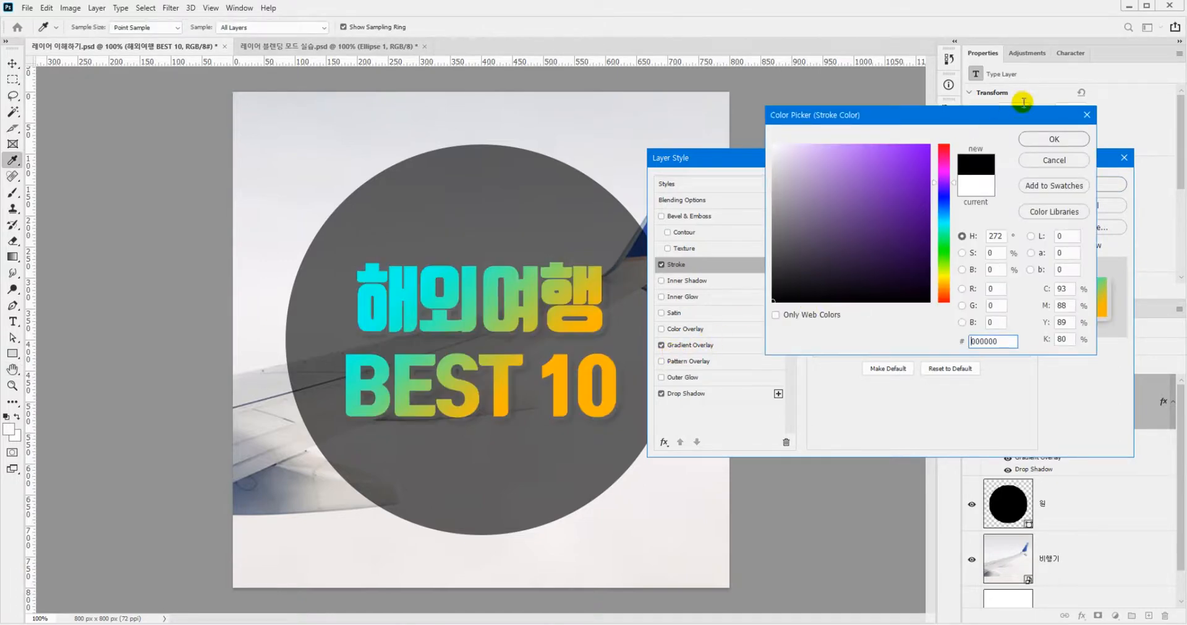
{"action": "left_click", "coordinate": [1051, 139]}
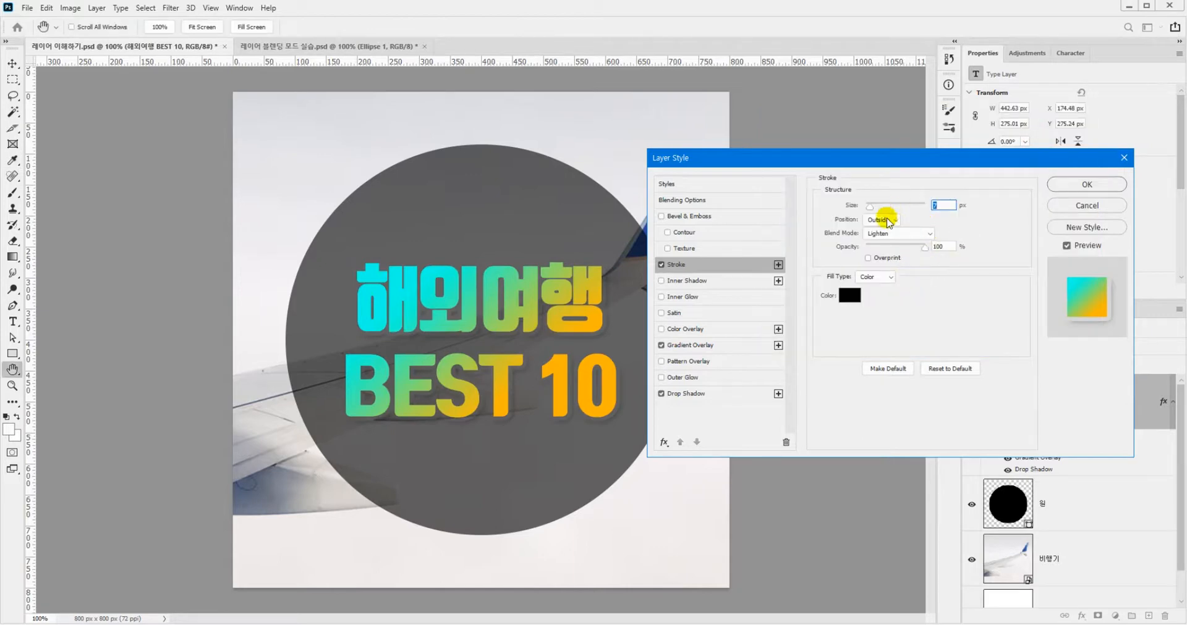
{"action": "left_click", "coordinate": [882, 233]}
{"action": "left_click", "coordinate": [888, 246]}
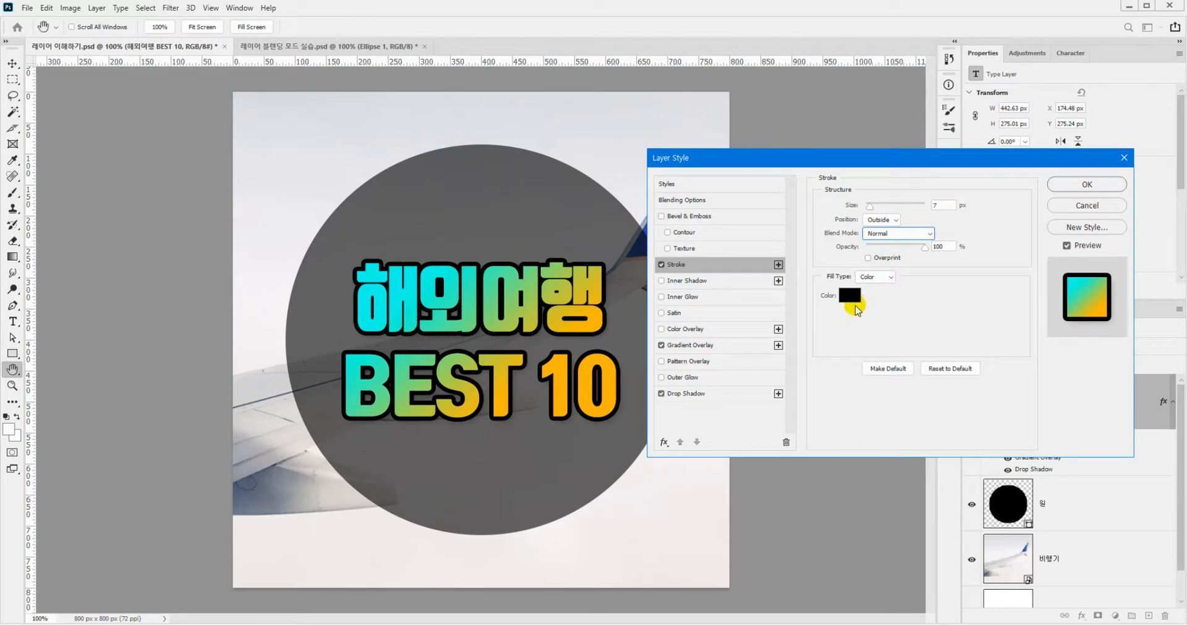
{"action": "mouse_move", "coordinate": [869, 205]}
{"action": "left_mouse_down"}
{"action": "mouse_move", "coordinate": [882, 199]}
{"action": "mouse_move", "coordinate": [870, 206]}
{"action": "left_mouse_up"}
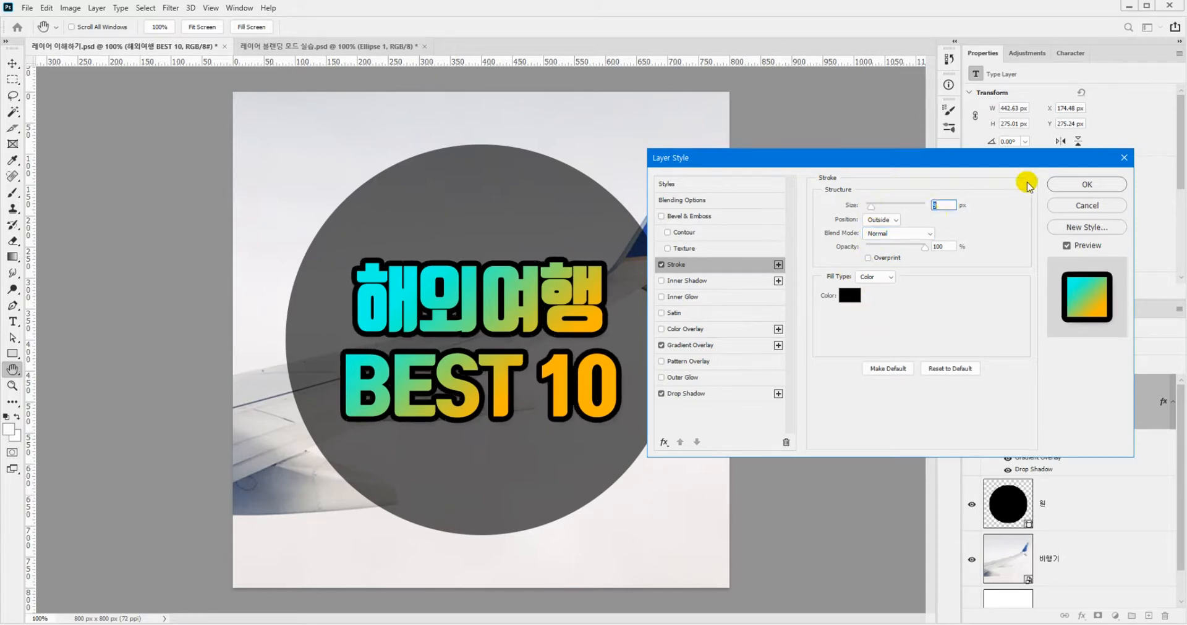
{"action": "left_click", "coordinate": [1078, 189]}
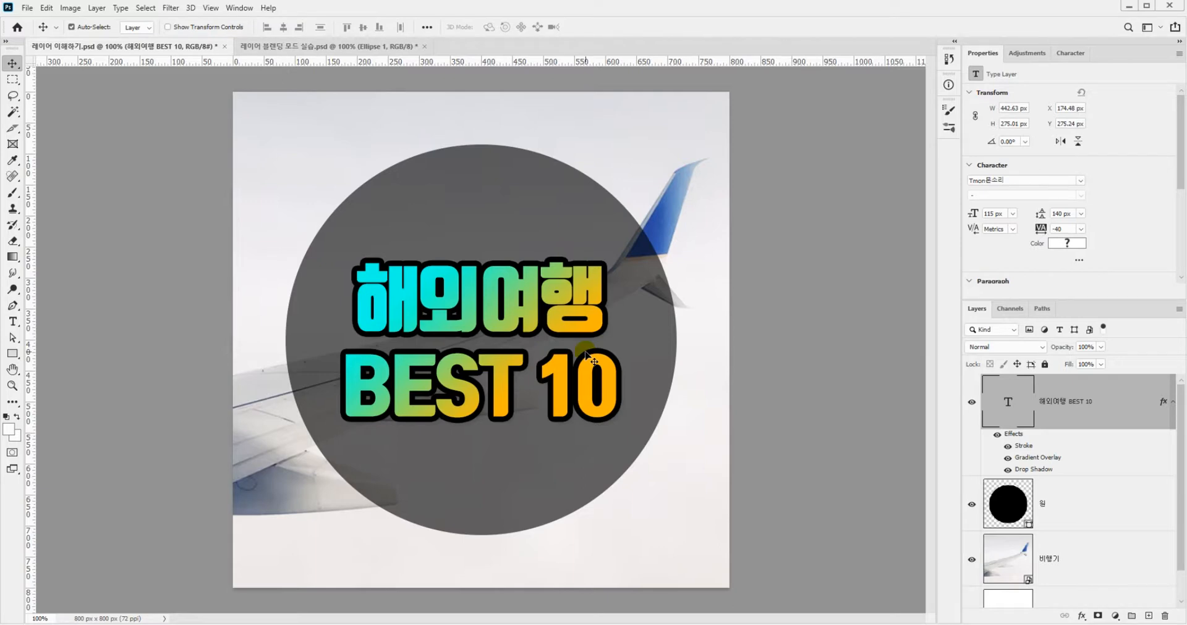
Hide the text layer's Gradient Overlay, Stroke and Drop Shadow effects one by one, and show all three again.
{"action": "left_click", "coordinate": [1007, 457]}
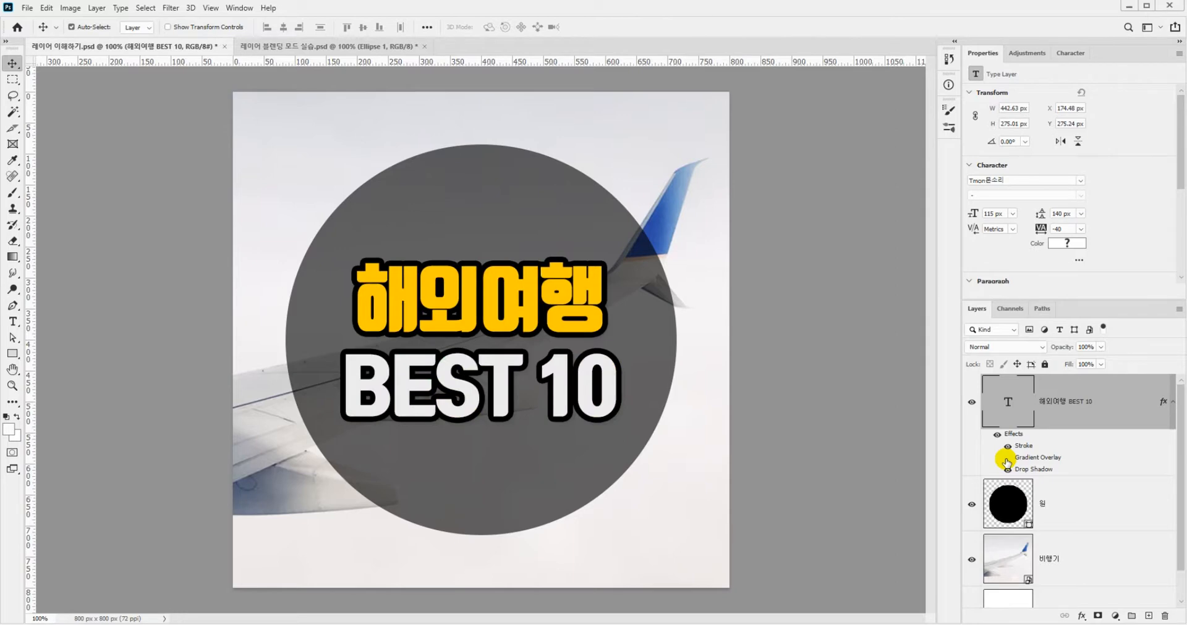
{"action": "left_click", "coordinate": [1007, 446]}
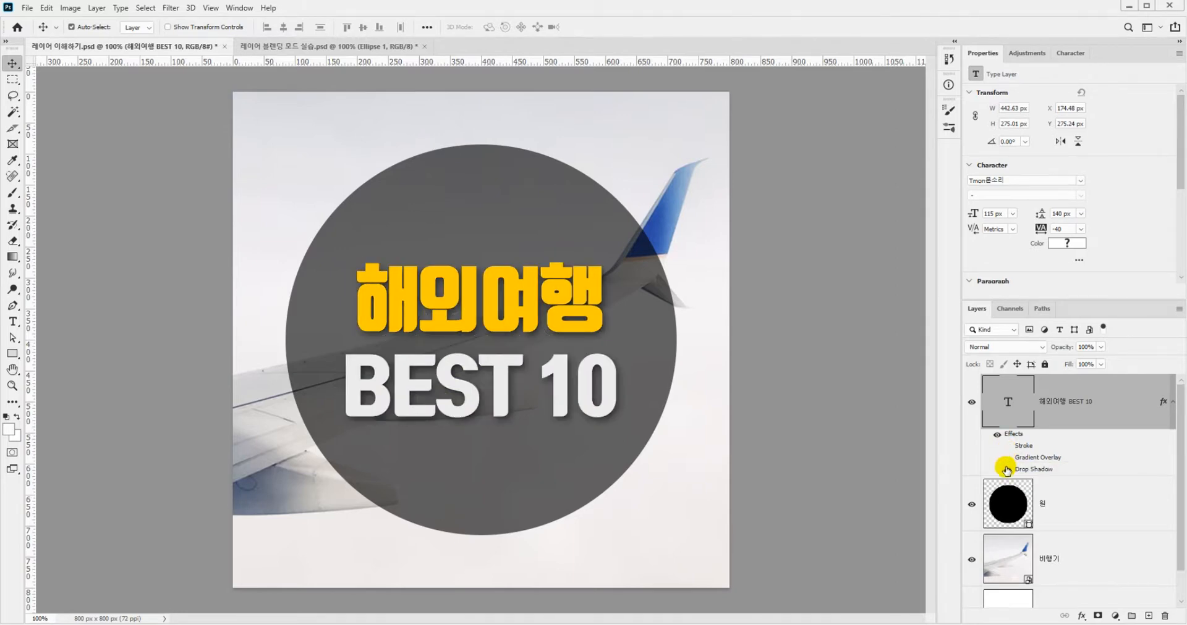
{"action": "left_click", "coordinate": [1006, 469]}
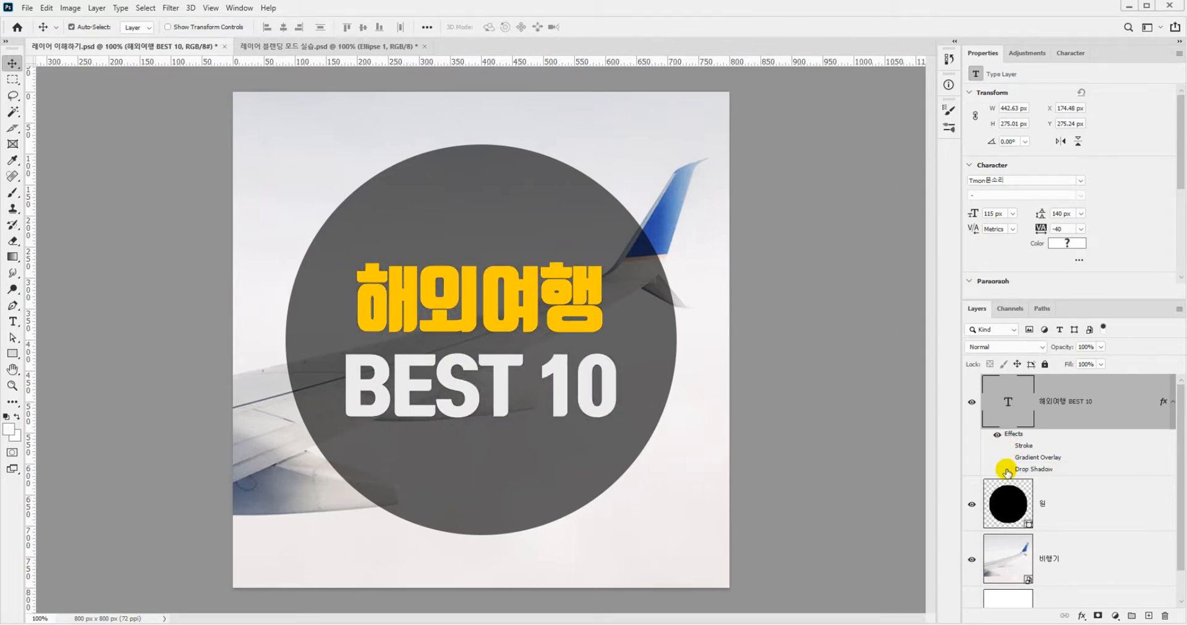
{"action": "left_click_drag", "start_coordinate": [1006, 469], "coordinate": [1009, 447]}
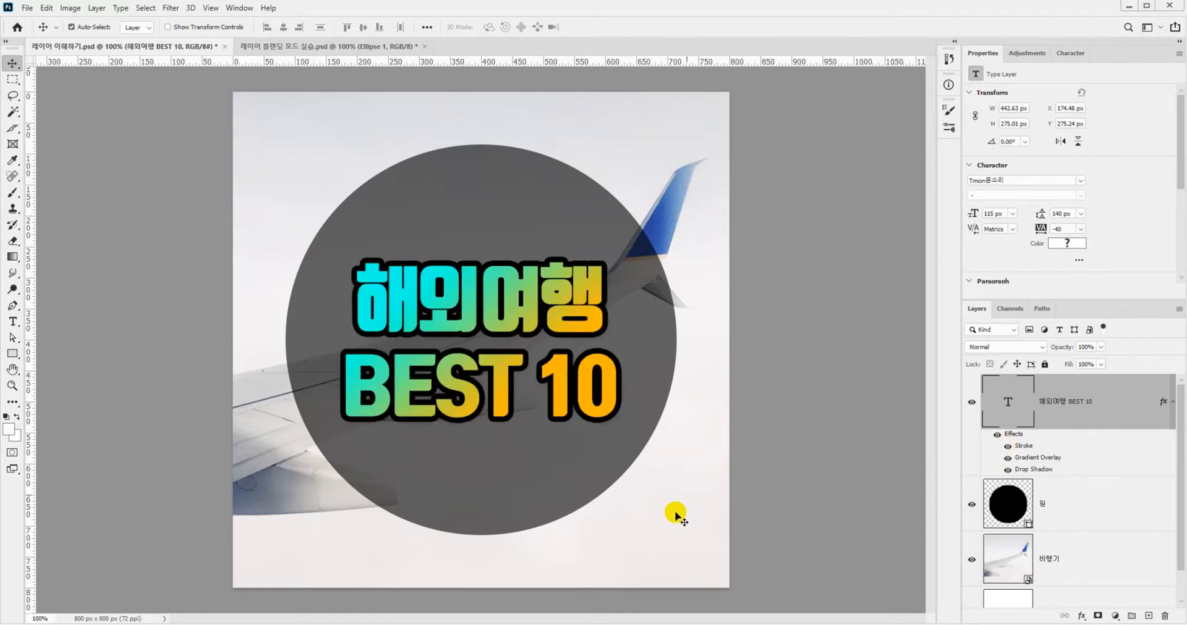
Reopen the text layer's Drop Shadow settings and close them without changes.
{"action": "double_click", "coordinate": [1057, 474]}
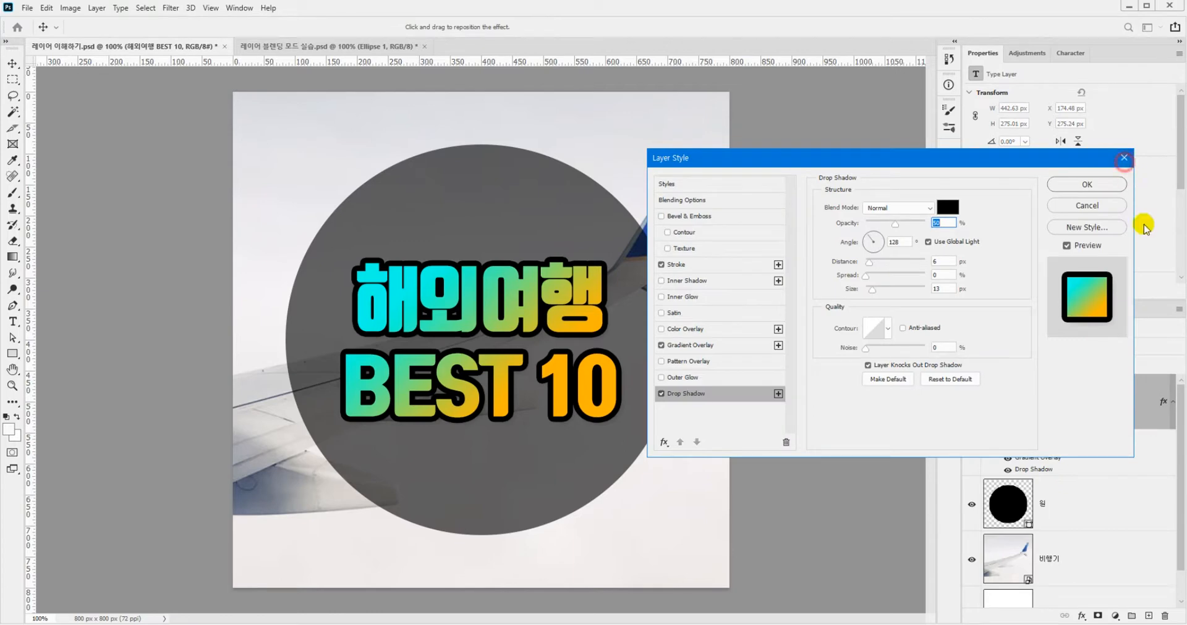
{"action": "left_click", "coordinate": [1137, 210]}
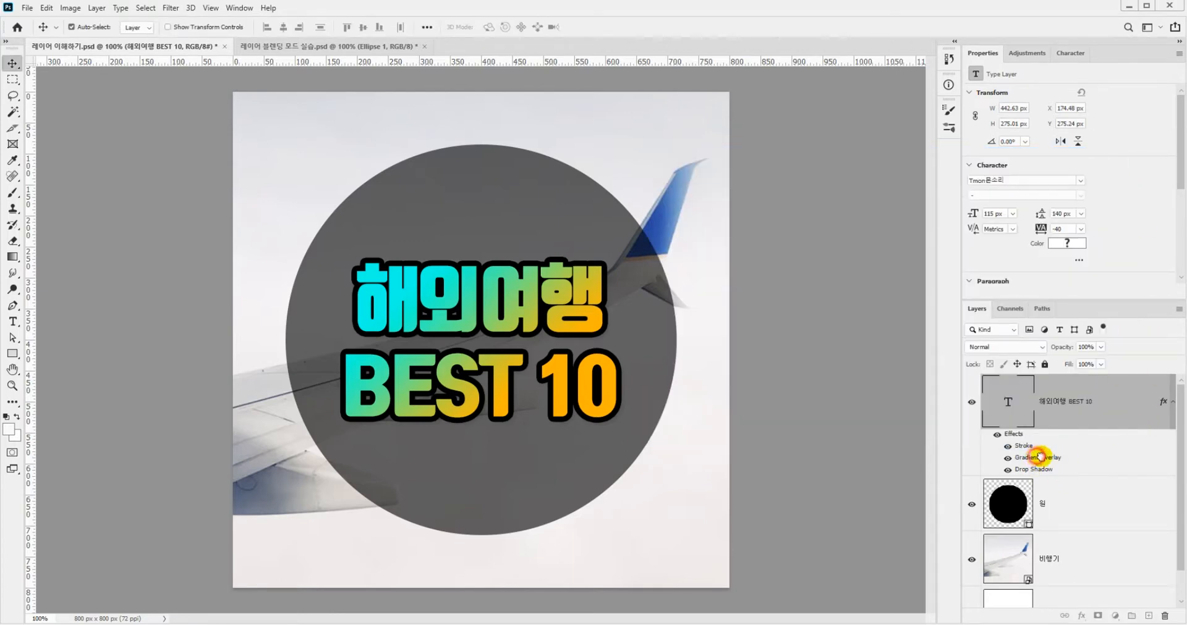
Delete the Gradient Overlay effect from the text layer, along with all its remaining layer effects.
{"action": "left_click_drag", "start_coordinate": [1038, 458], "coordinate": [1164, 616]}
{"action": "left_click_drag", "start_coordinate": [1163, 402], "coordinate": [1164, 616]}
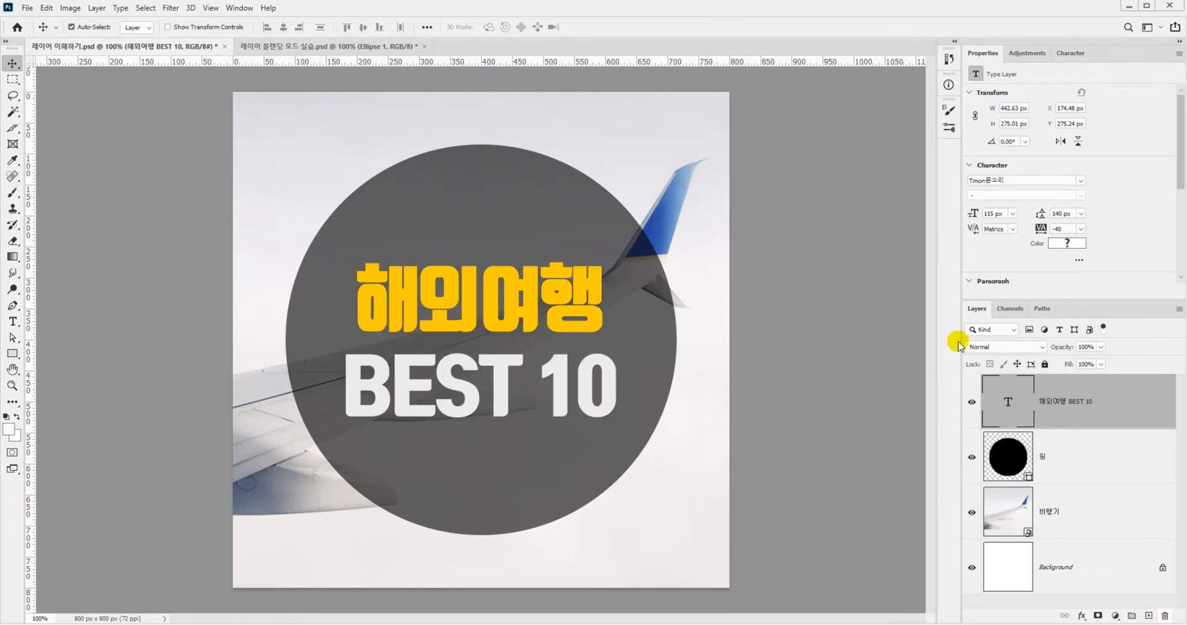